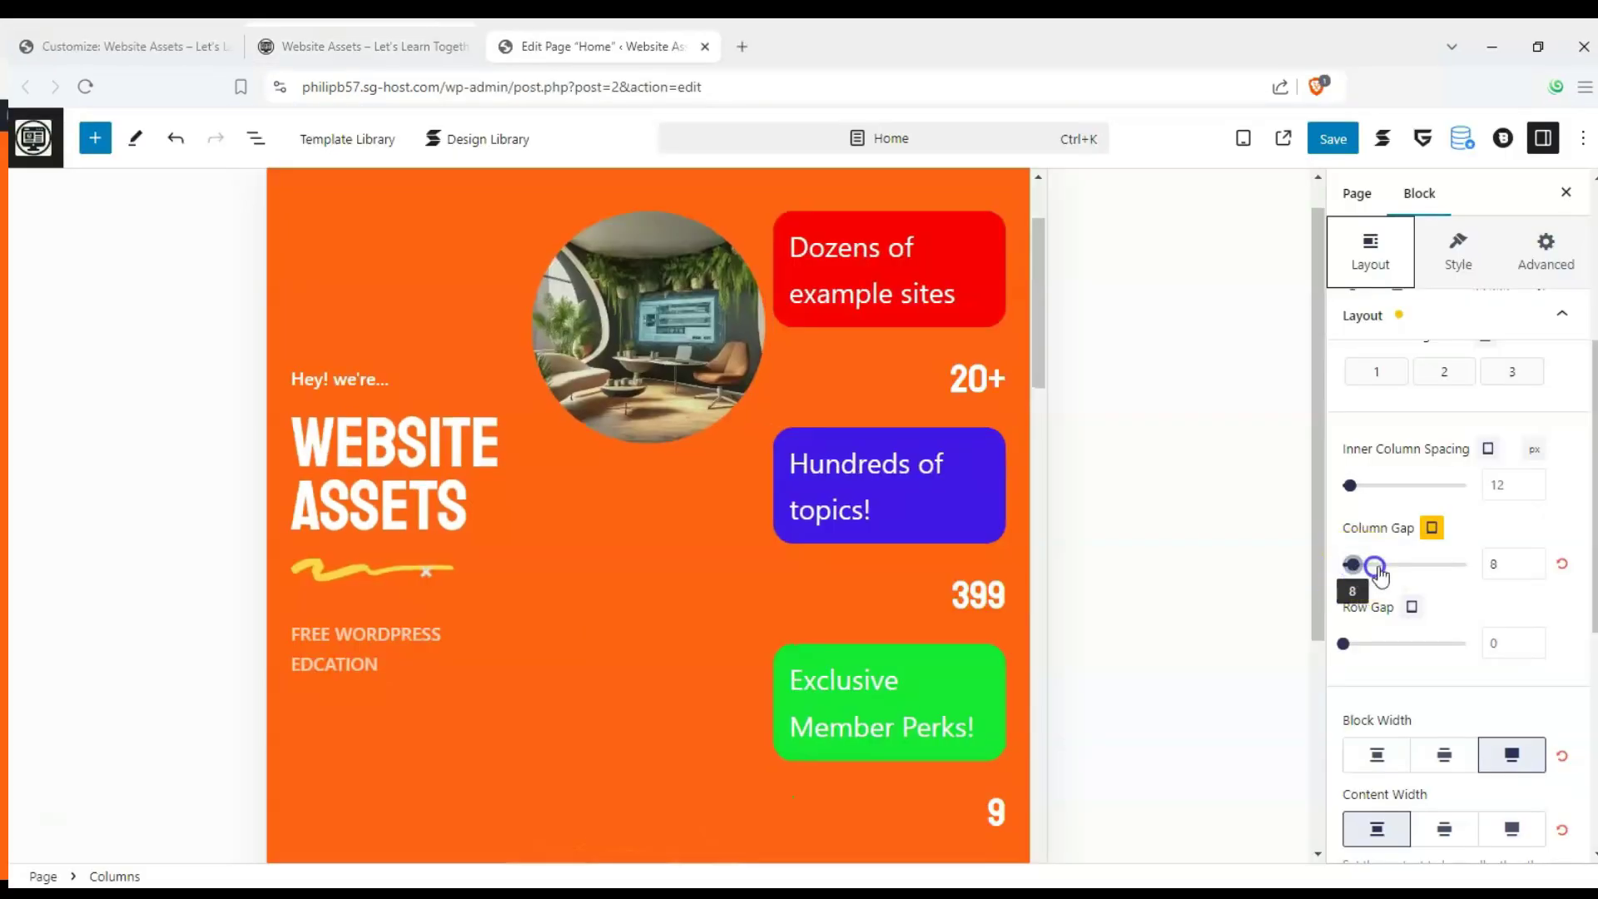
# Step: Set the hero Columns block's column gap slider to 25, easing it back from 26
pyautogui.click(1376, 565)
pyautogui.moveTo(1386, 577)
pyautogui.mouseDown()
pyautogui.moveTo(1368, 579)
pyautogui.moveTo(1392, 575)
pyautogui.mouseUp()
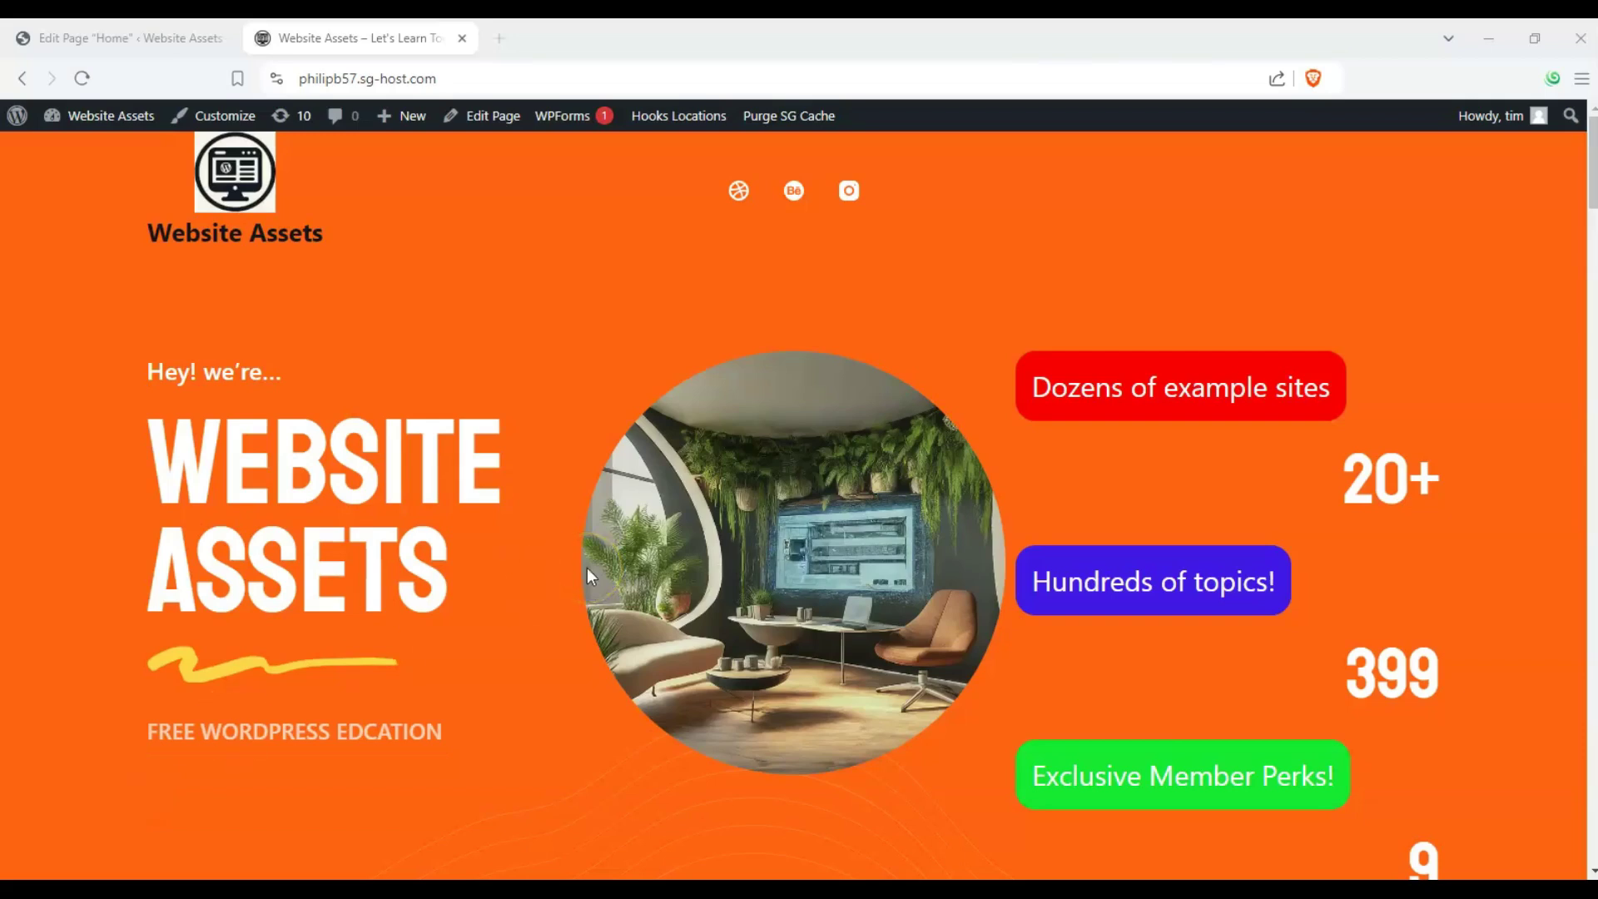
# Step: Scroll the live homepage briefly, then open Brave's developer tools with F12
pyautogui.scroll(-4, 666, 553)
pyautogui.scroll(4, 645, 549)
pyautogui.press('F12')
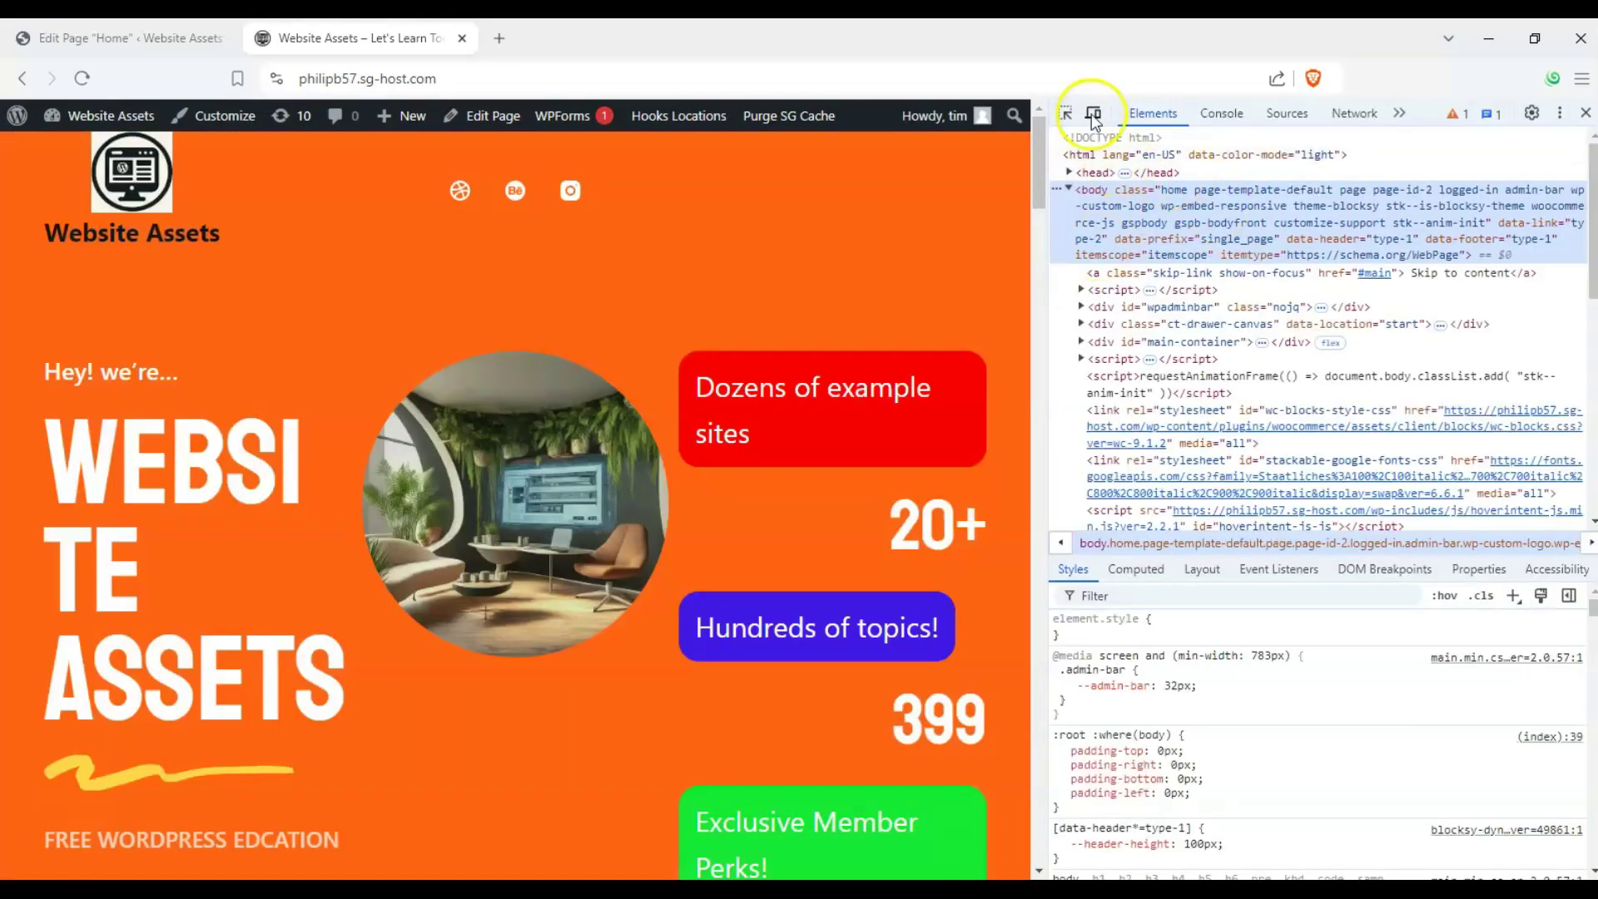
# Step: Switch DevTools to a responsive mobile viewport and browse to the Dozens of example sites section
pyautogui.click(1093, 113)
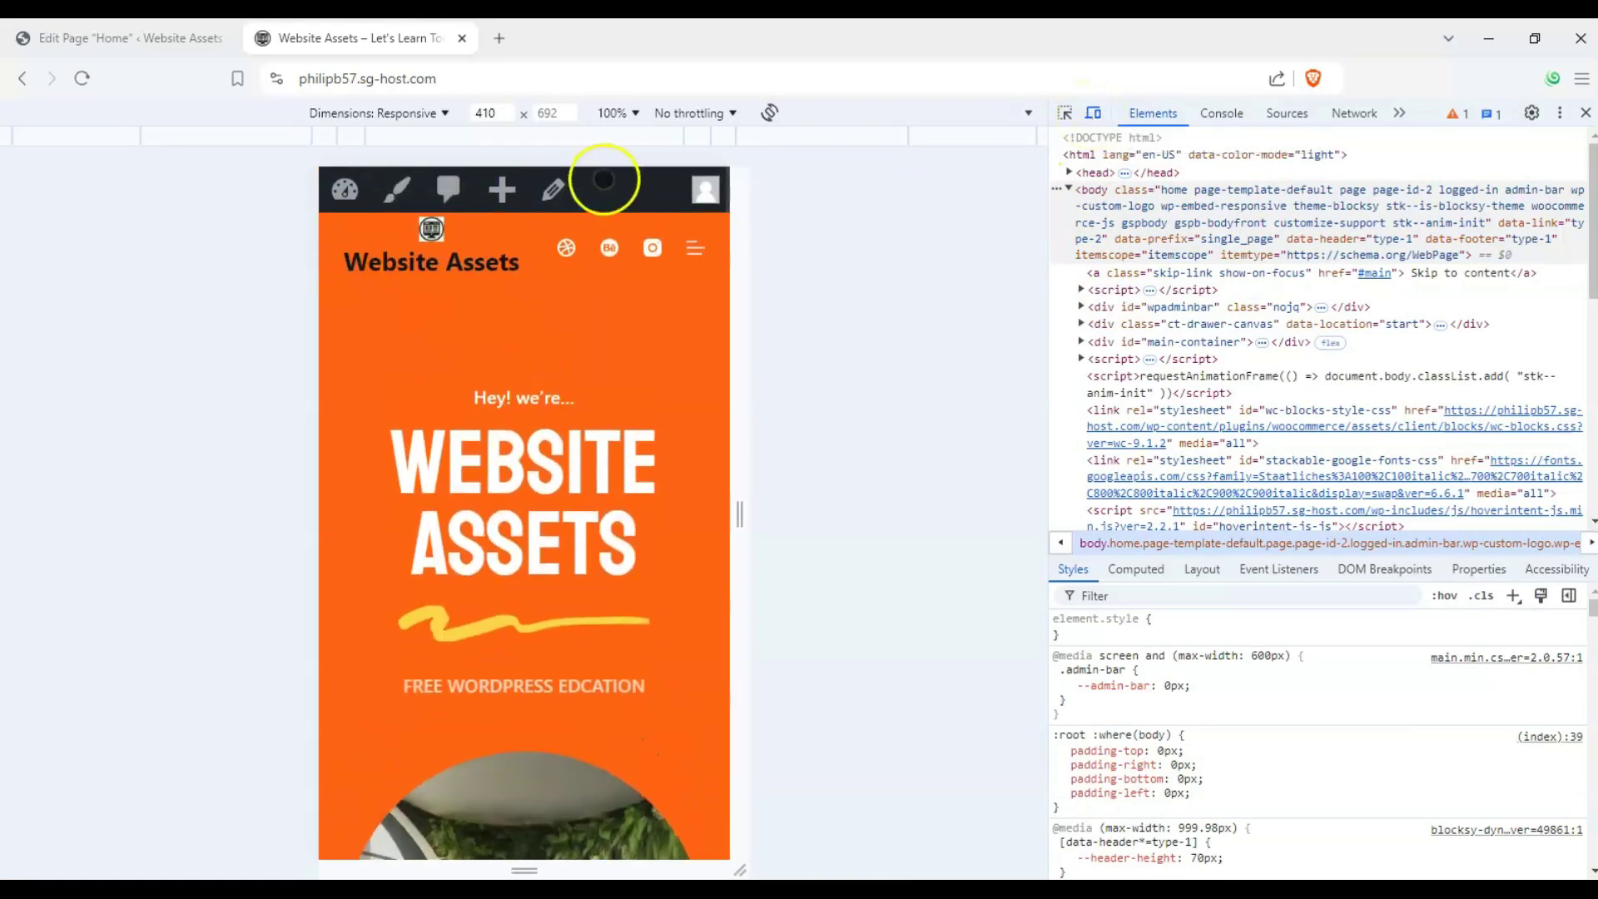
pyautogui.scroll(-7, 346, 285)
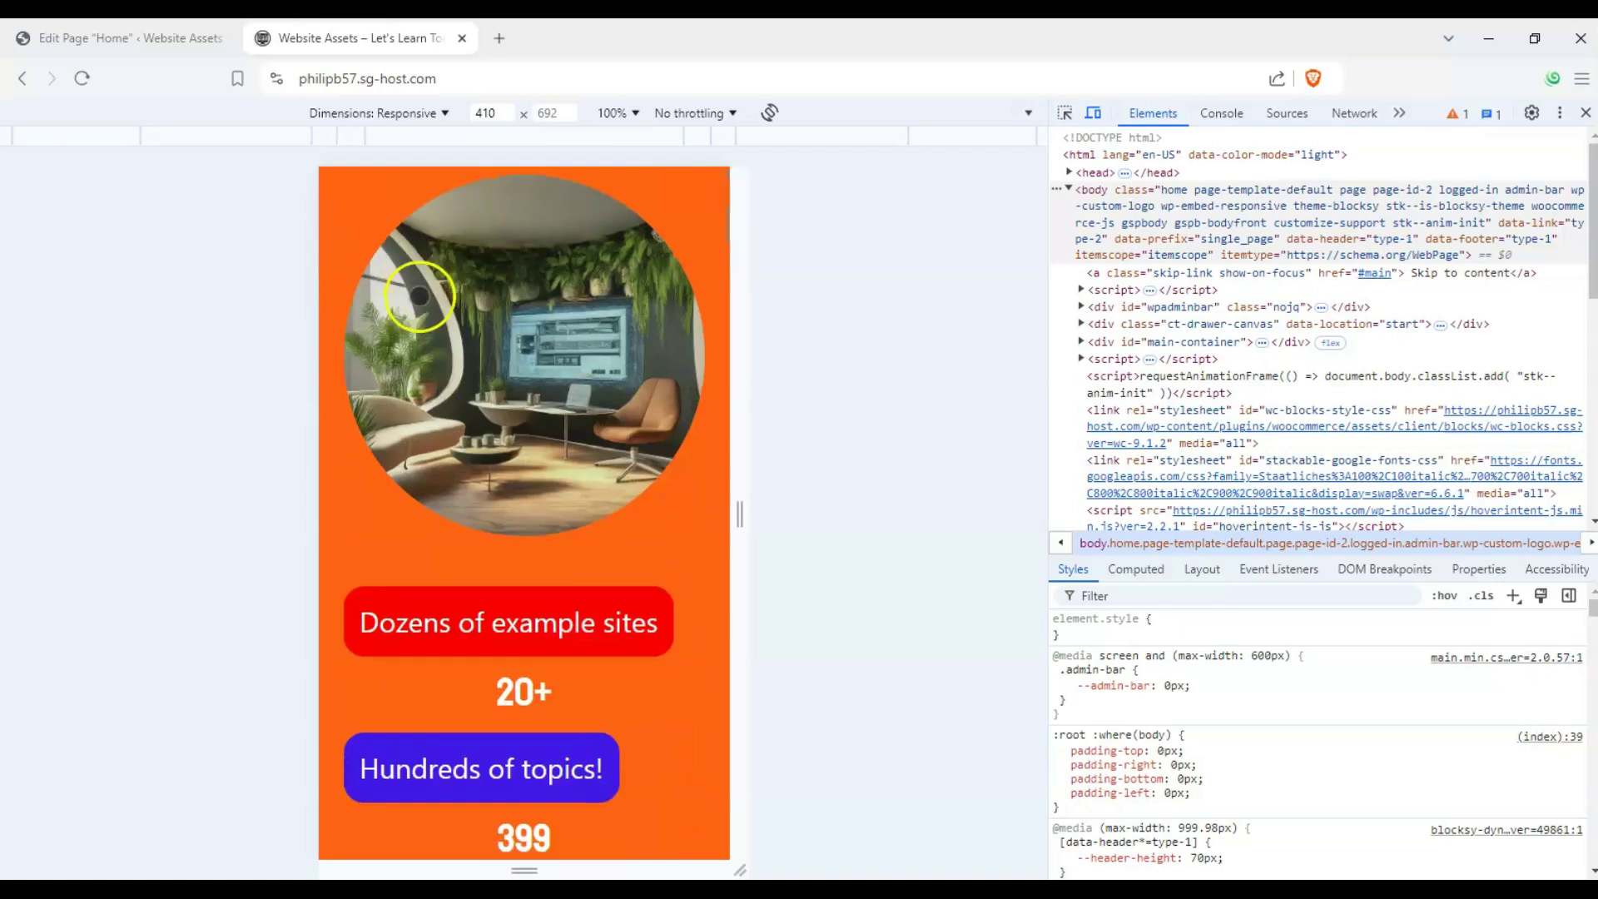
pyautogui.scroll(-15, 633, 428)
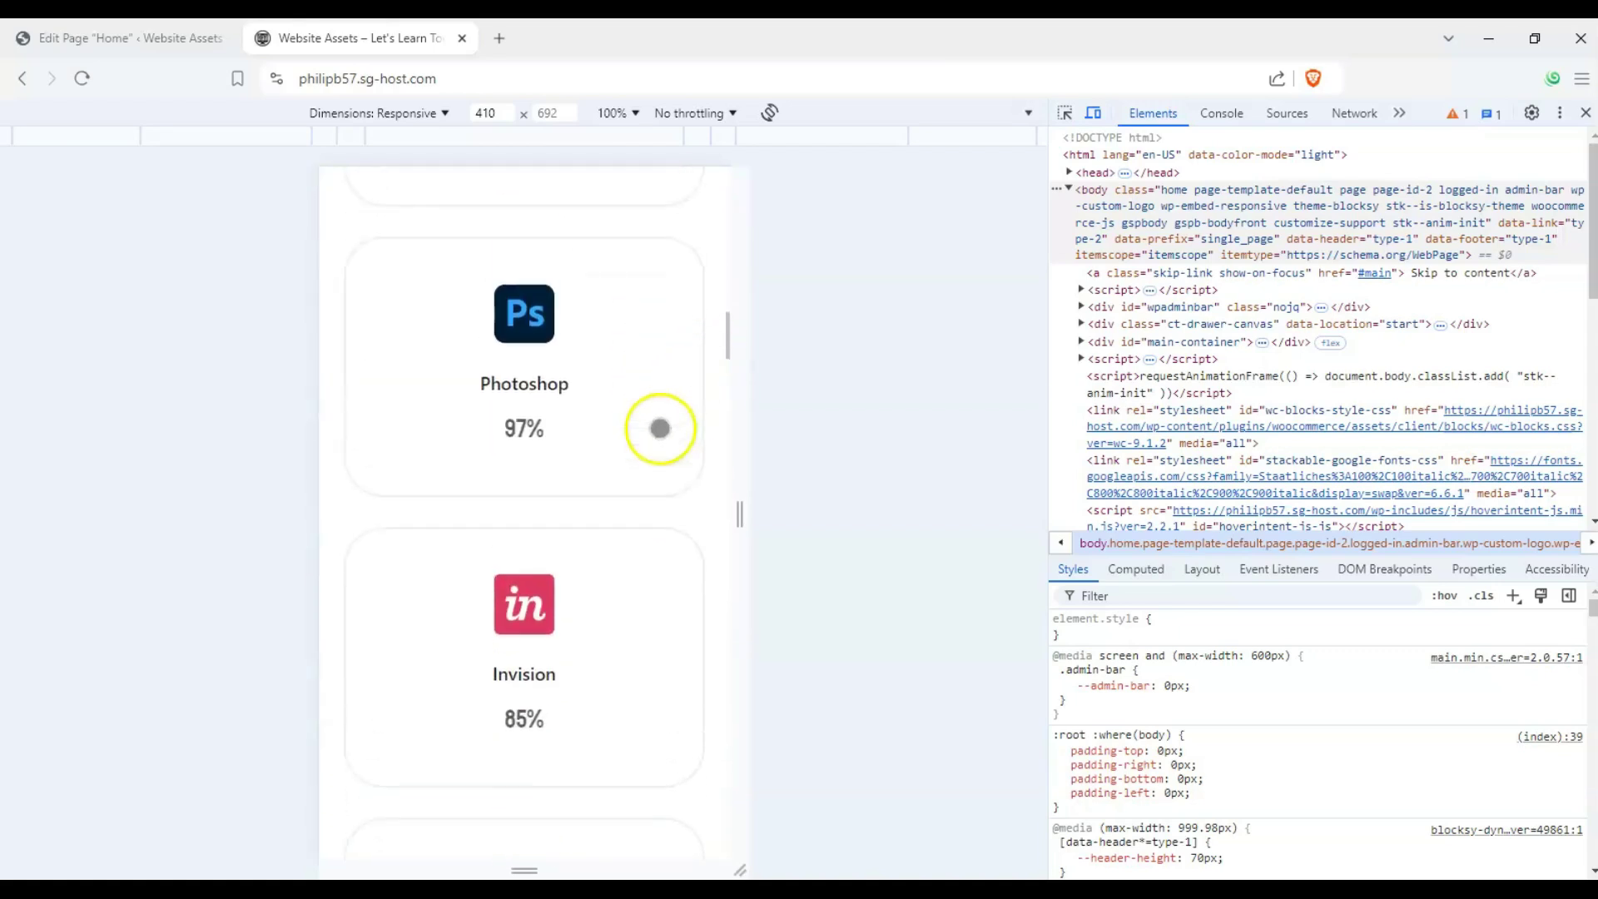
pyautogui.scroll(15, 592, 481)
pyautogui.click(517, 528)
pyautogui.scroll(-10, 724, 516)
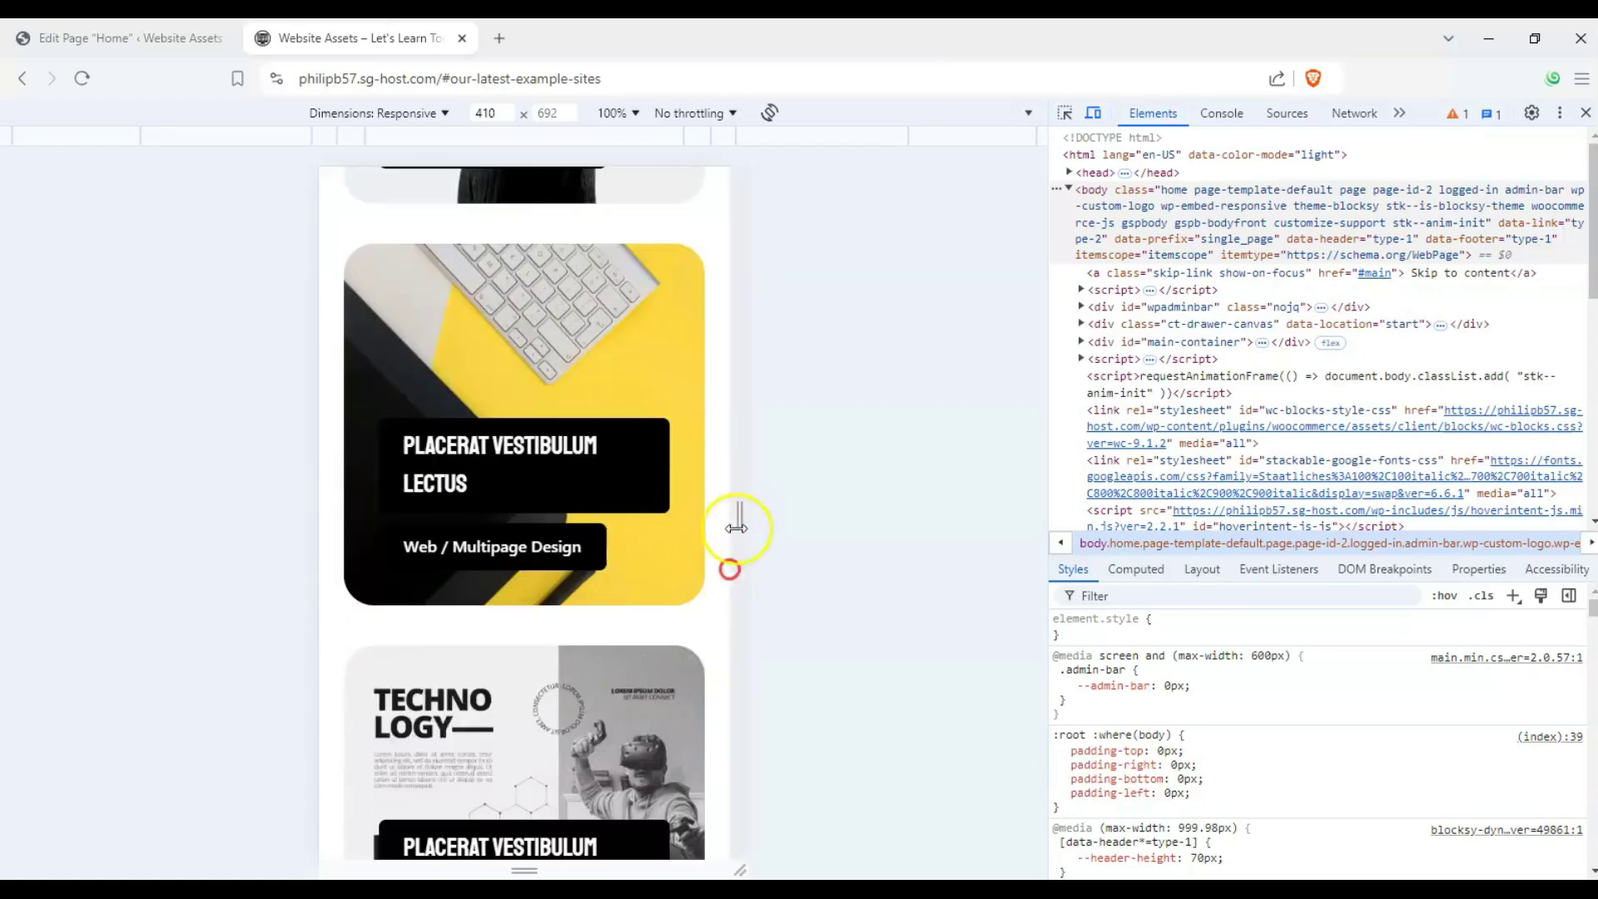
# Step: Widen the emulated viewport to 748 px, then 850 px, checking the layout
pyautogui.moveTo(743, 496); pyautogui.dragTo(796, 493)
pyautogui.scroll(-6, 741, 481)
pyautogui.scroll(2, 746, 496)
pyautogui.scroll(-5, 645, 635)
pyautogui.moveTo(801, 514); pyautogui.dragTo(963, 517)
pyautogui.scroll(6, 778, 482)
pyautogui.scroll(8, 781, 487)
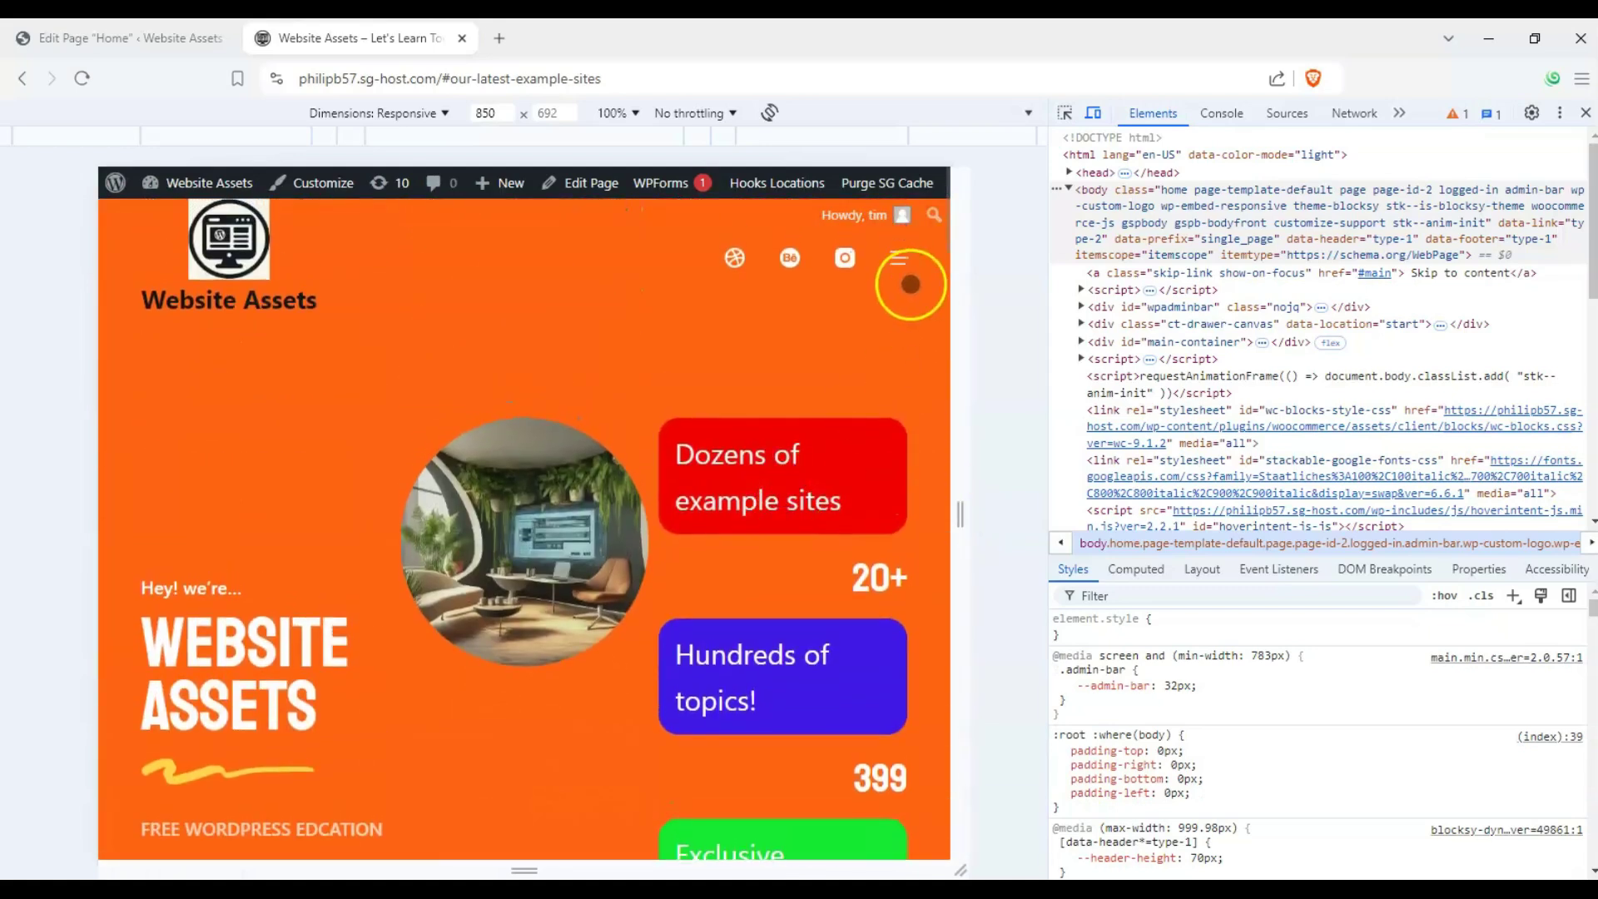
# Step: Open and close the mobile menu, then narrow the viewport to 652 px and scroll down
pyautogui.click(904, 257)
pyautogui.click(908, 250)
pyautogui.moveTo(958, 514); pyautogui.dragTo(728, 489)
pyautogui.scroll(-7, 949, 475)
pyautogui.scroll(-8, 763, 478)
pyautogui.scroll(-20, 654, 463)
pyautogui.scroll(-15, 657, 466)
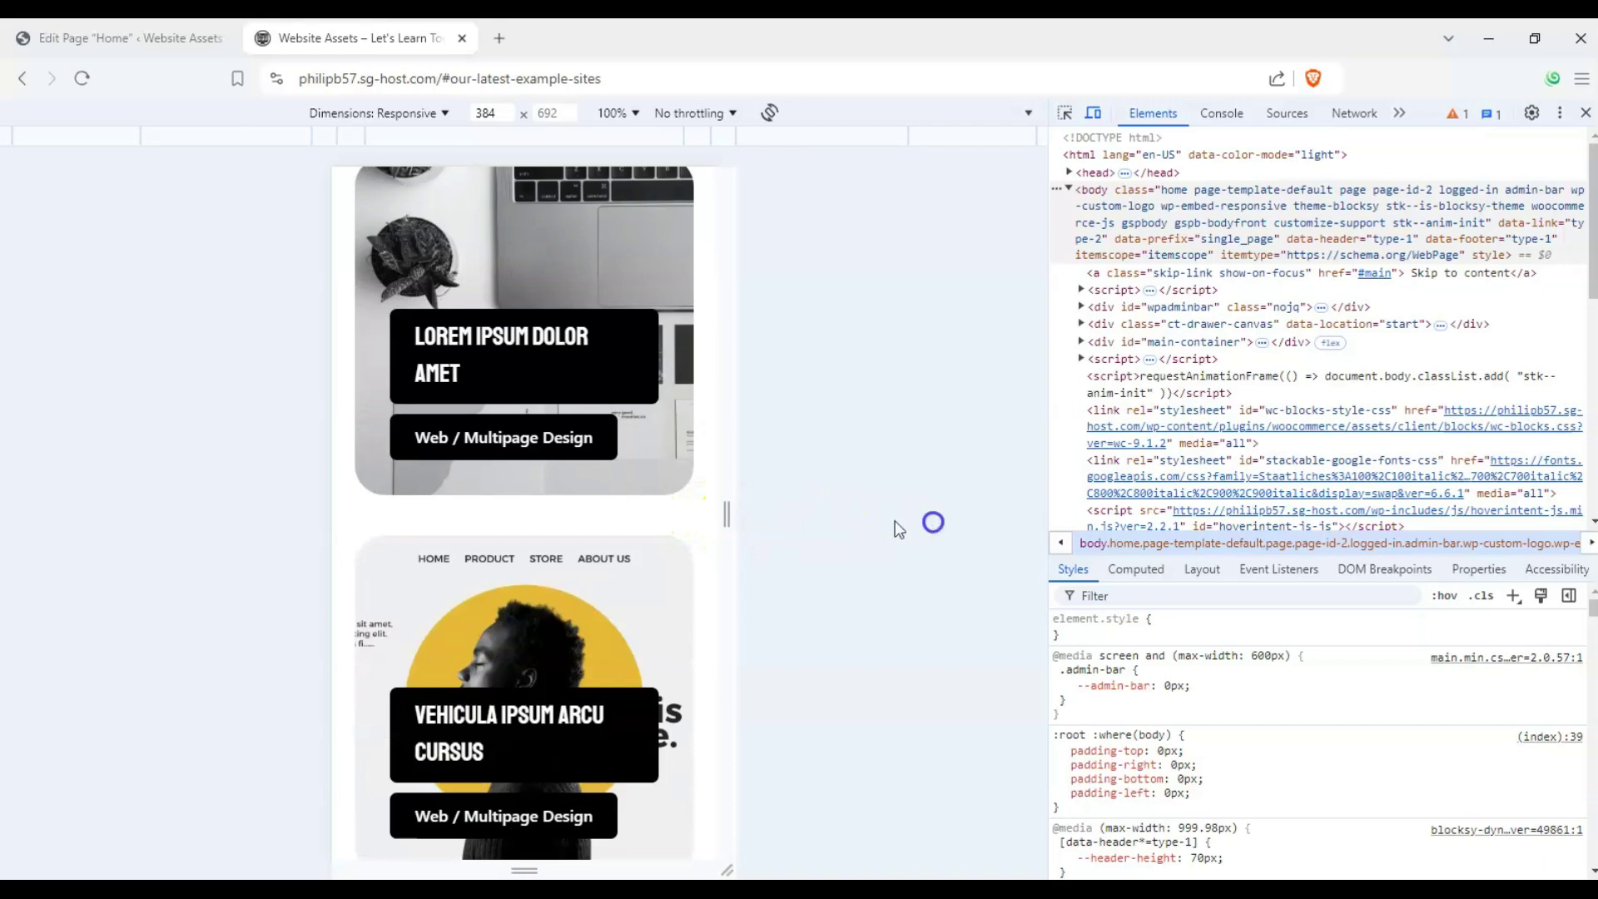
# Step: Widen the viewport to 898 px and scroll back up to the hero
pyautogui.moveTo(731, 519); pyautogui.dragTo(984, 514)
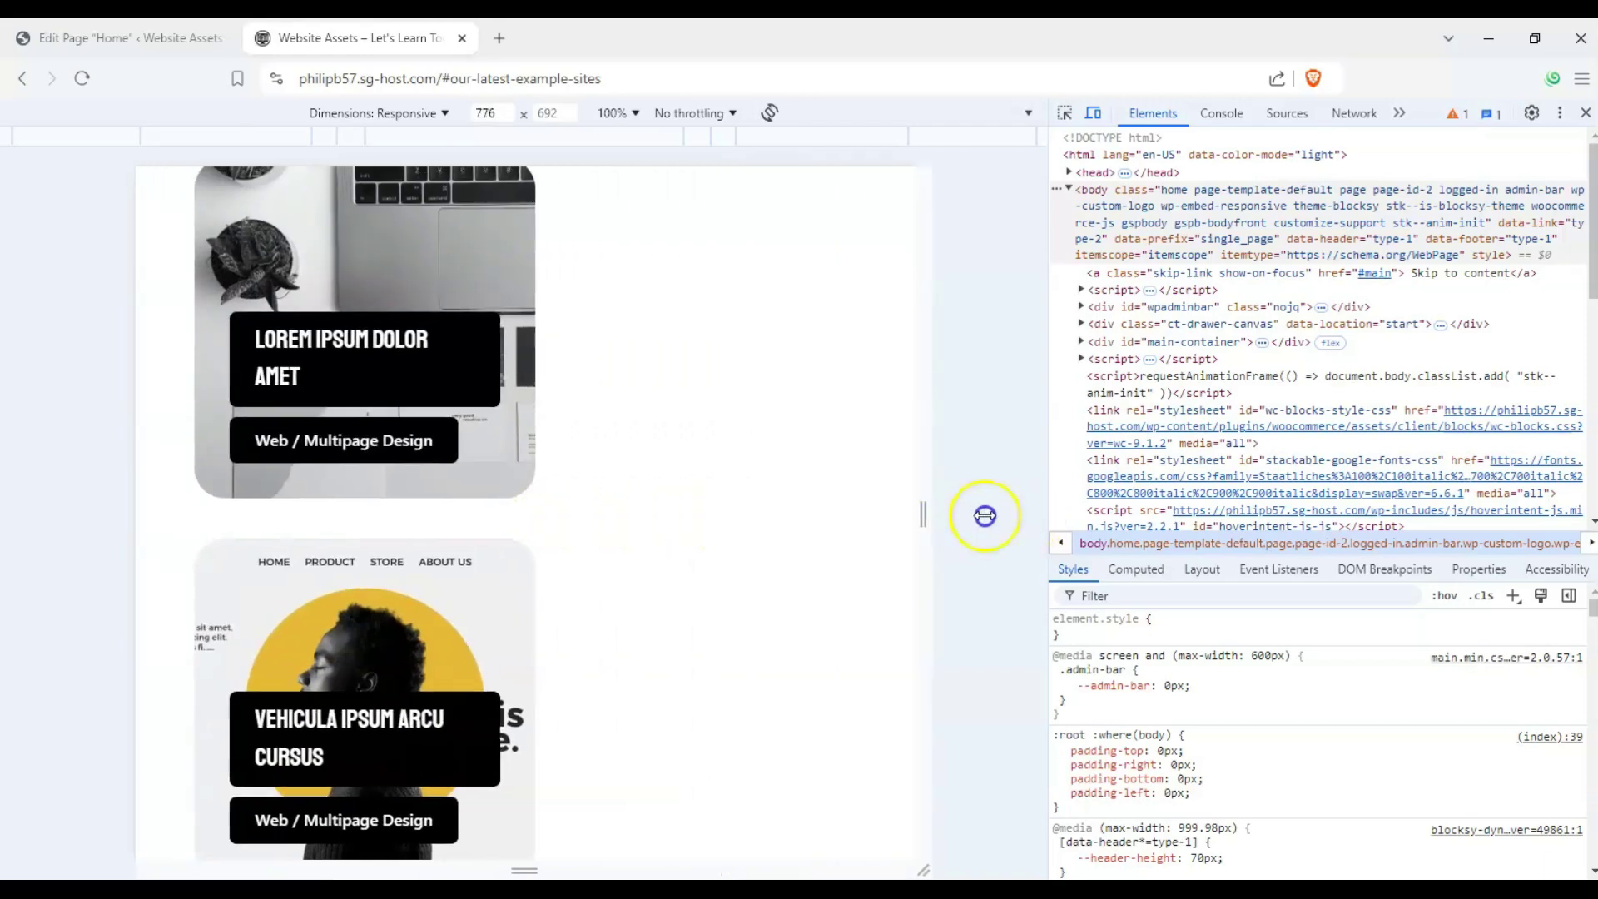
pyautogui.scroll(-6, 829, 491)
pyautogui.scroll(8, 953, 548)
pyautogui.scroll(10, 970, 491)
pyautogui.scroll(10, 938, 497)
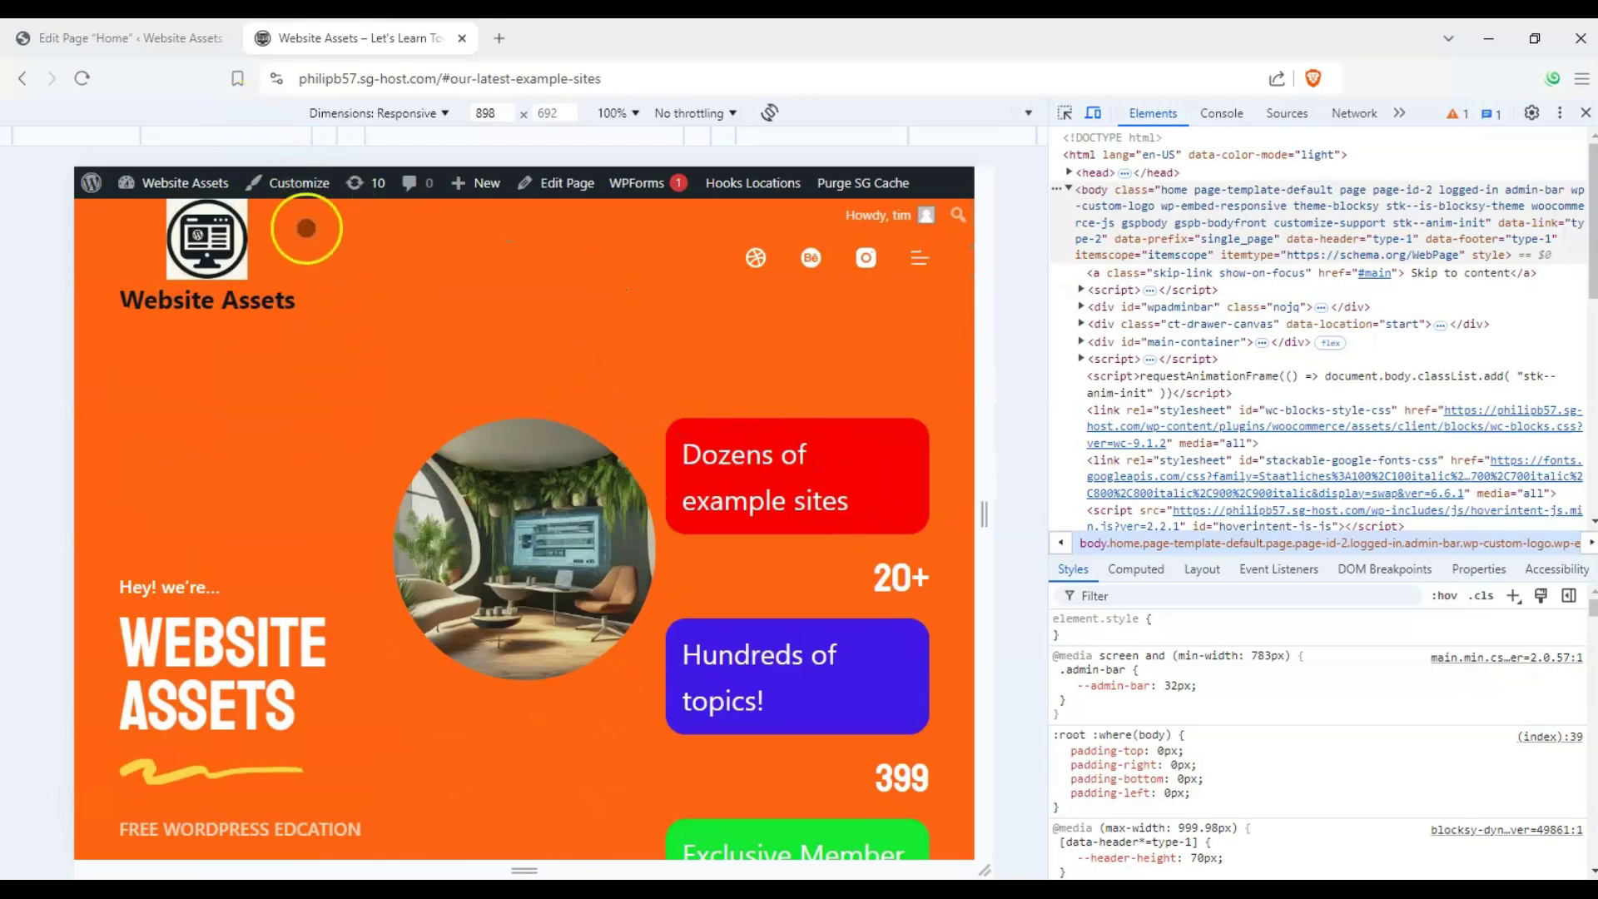
# Step: Try opening the customizer link in a new tab, then close the wrongly opened about page tab
pyautogui.rightClick(316, 185)
pyautogui.click(413, 205)
pyautogui.moveTo(466, 39); pyautogui.dragTo(358, 38)
pyautogui.click(462, 38)
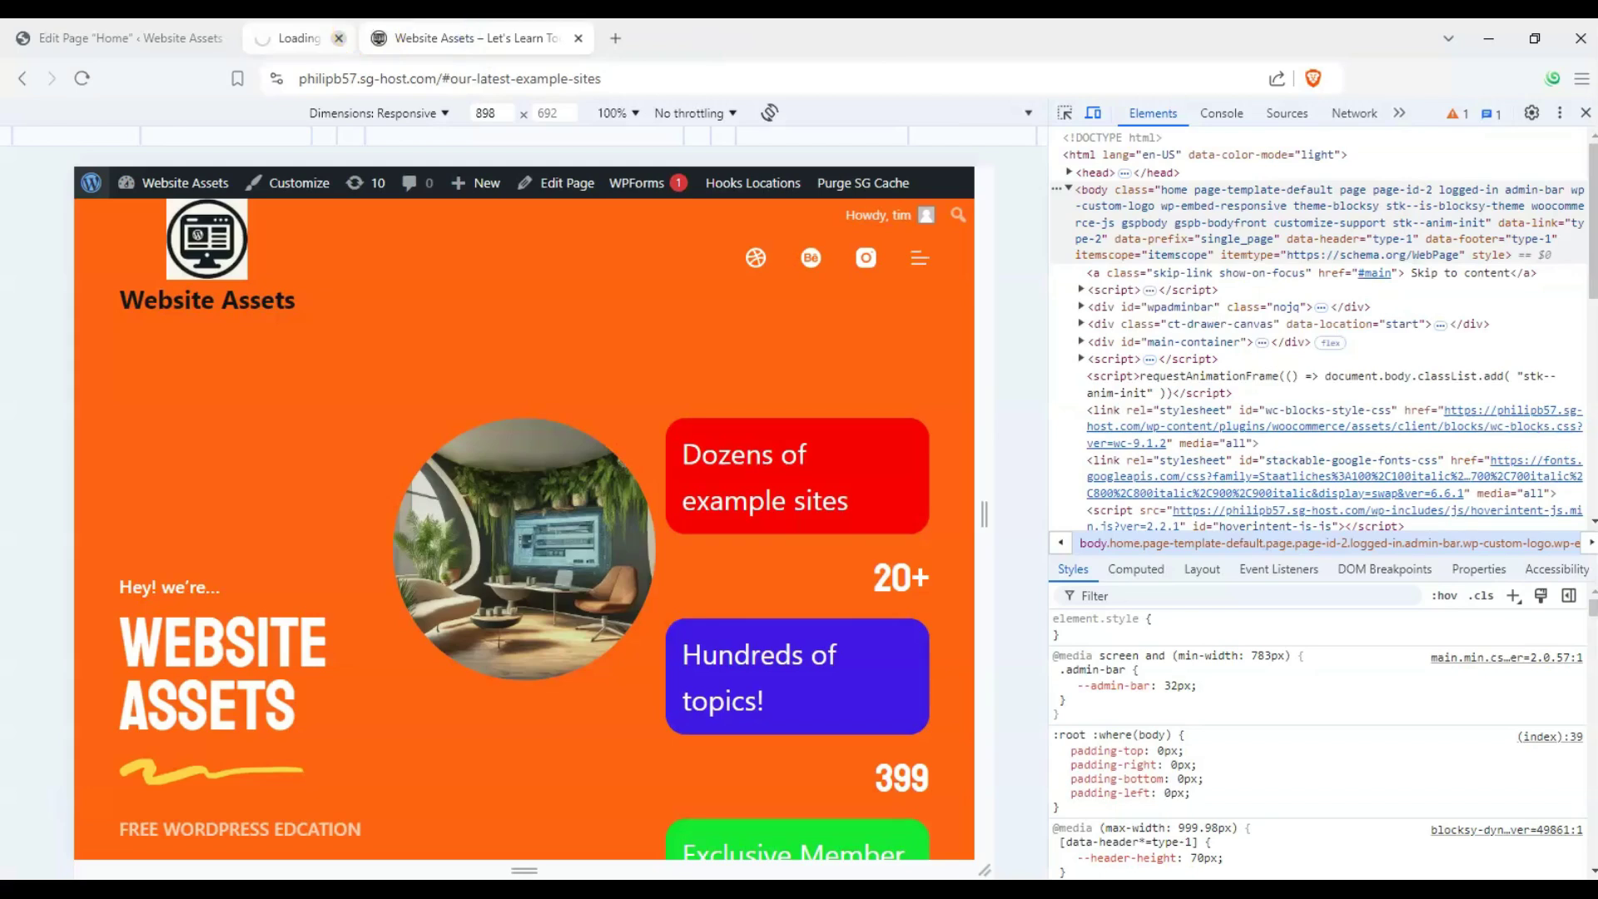
# Step: Leave the Home page editor for the admin Pages list, glancing at the live site meanwhile
pyautogui.click(125, 38)
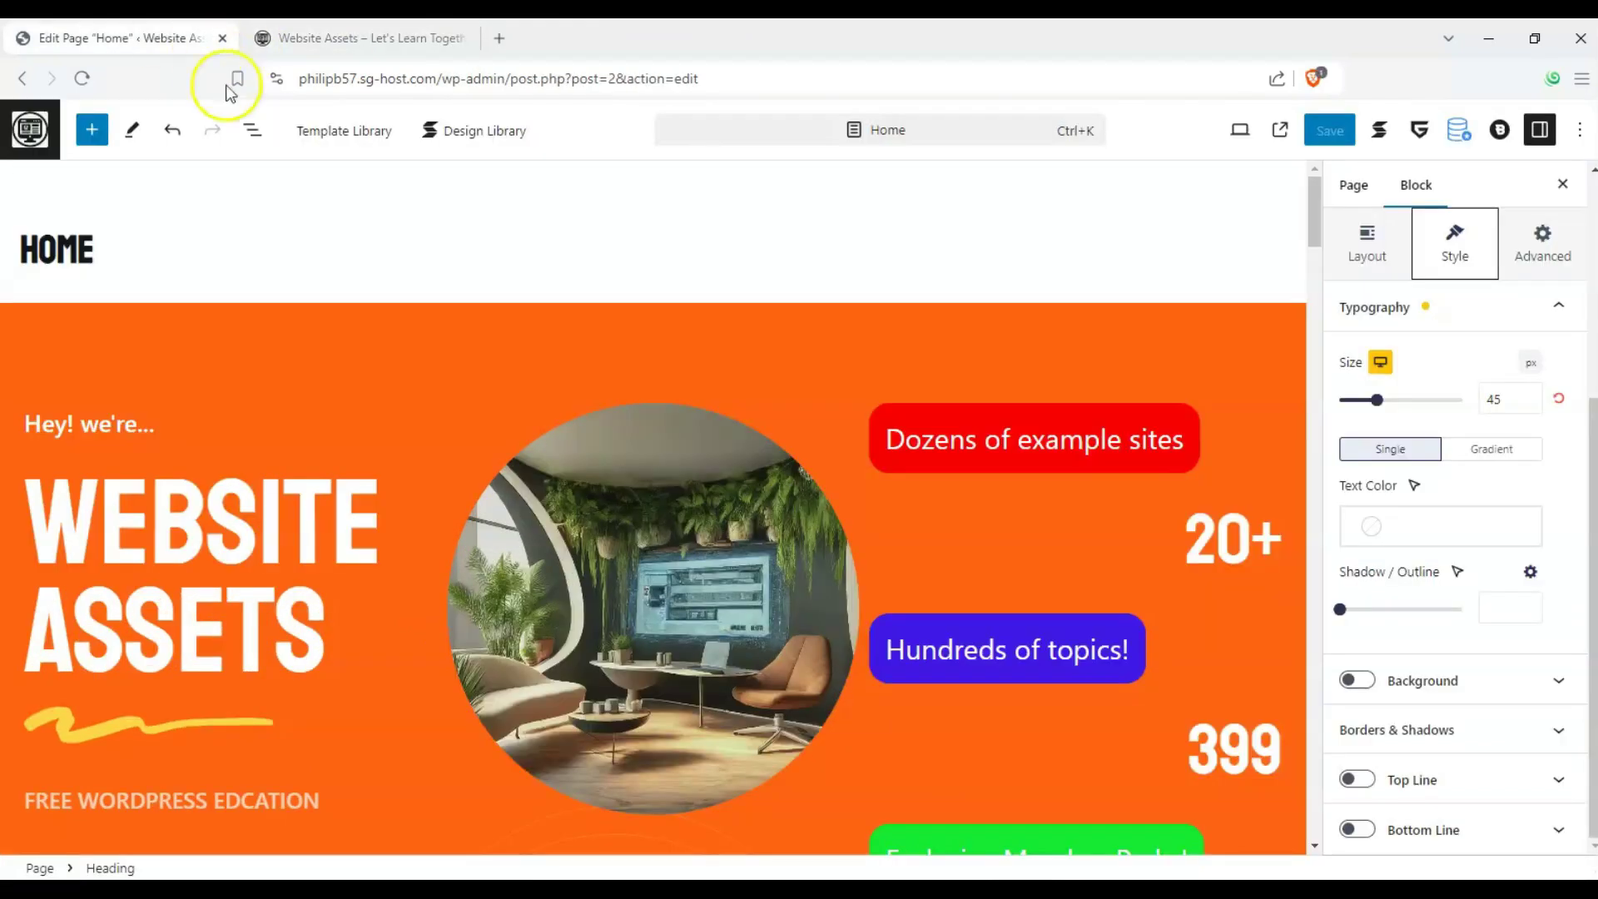
pyautogui.click(30, 130)
pyautogui.click(408, 37)
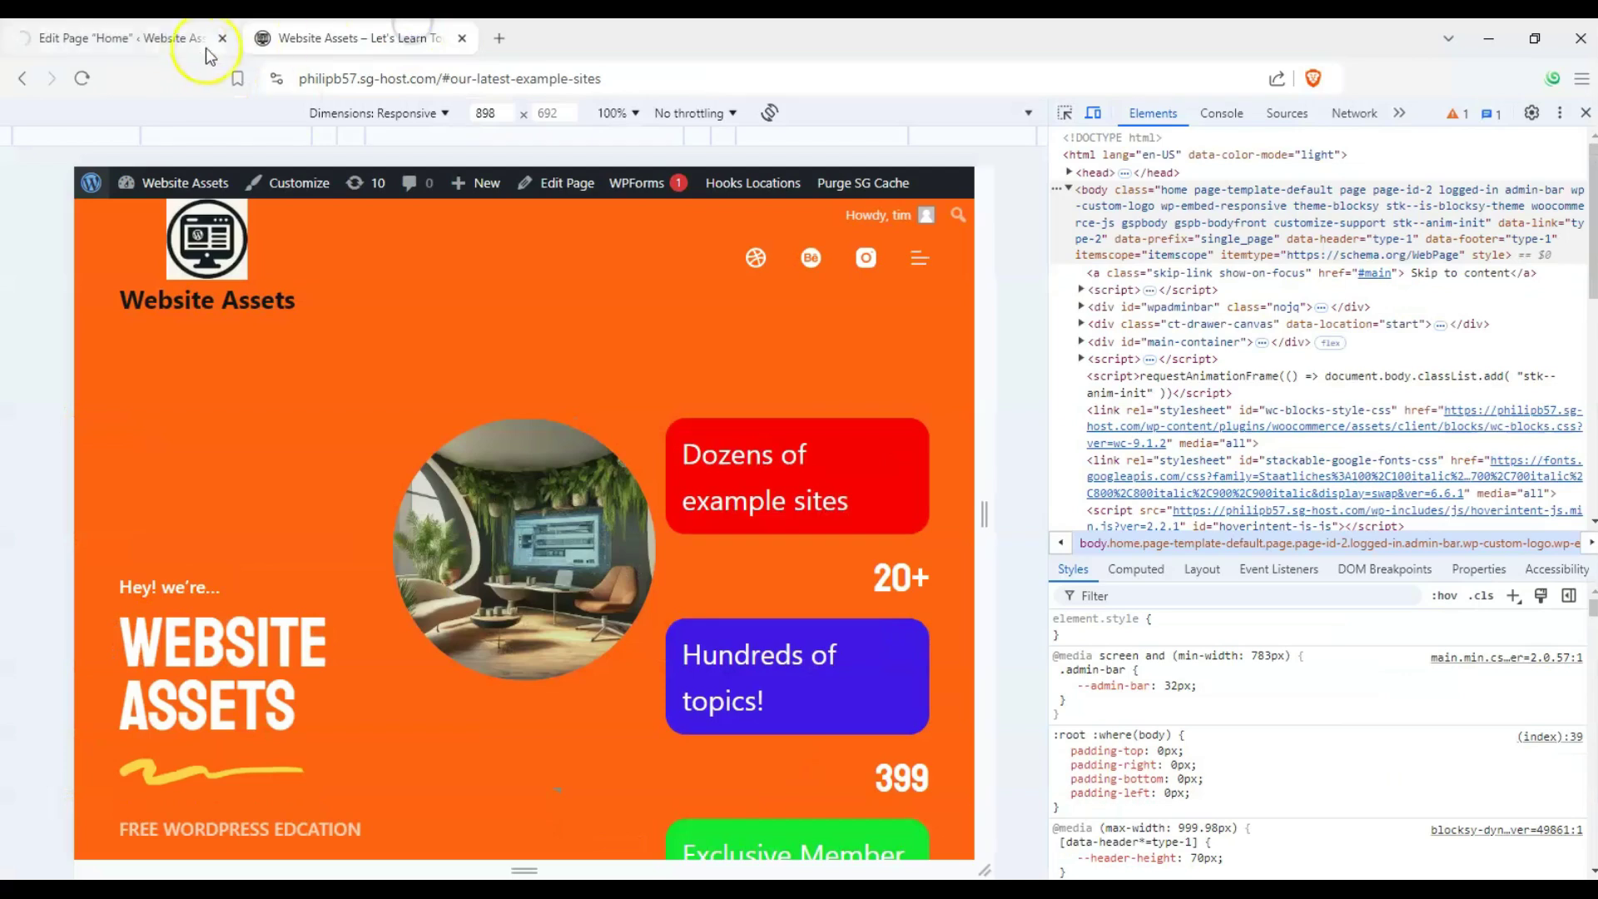
pyautogui.click(450, 241)
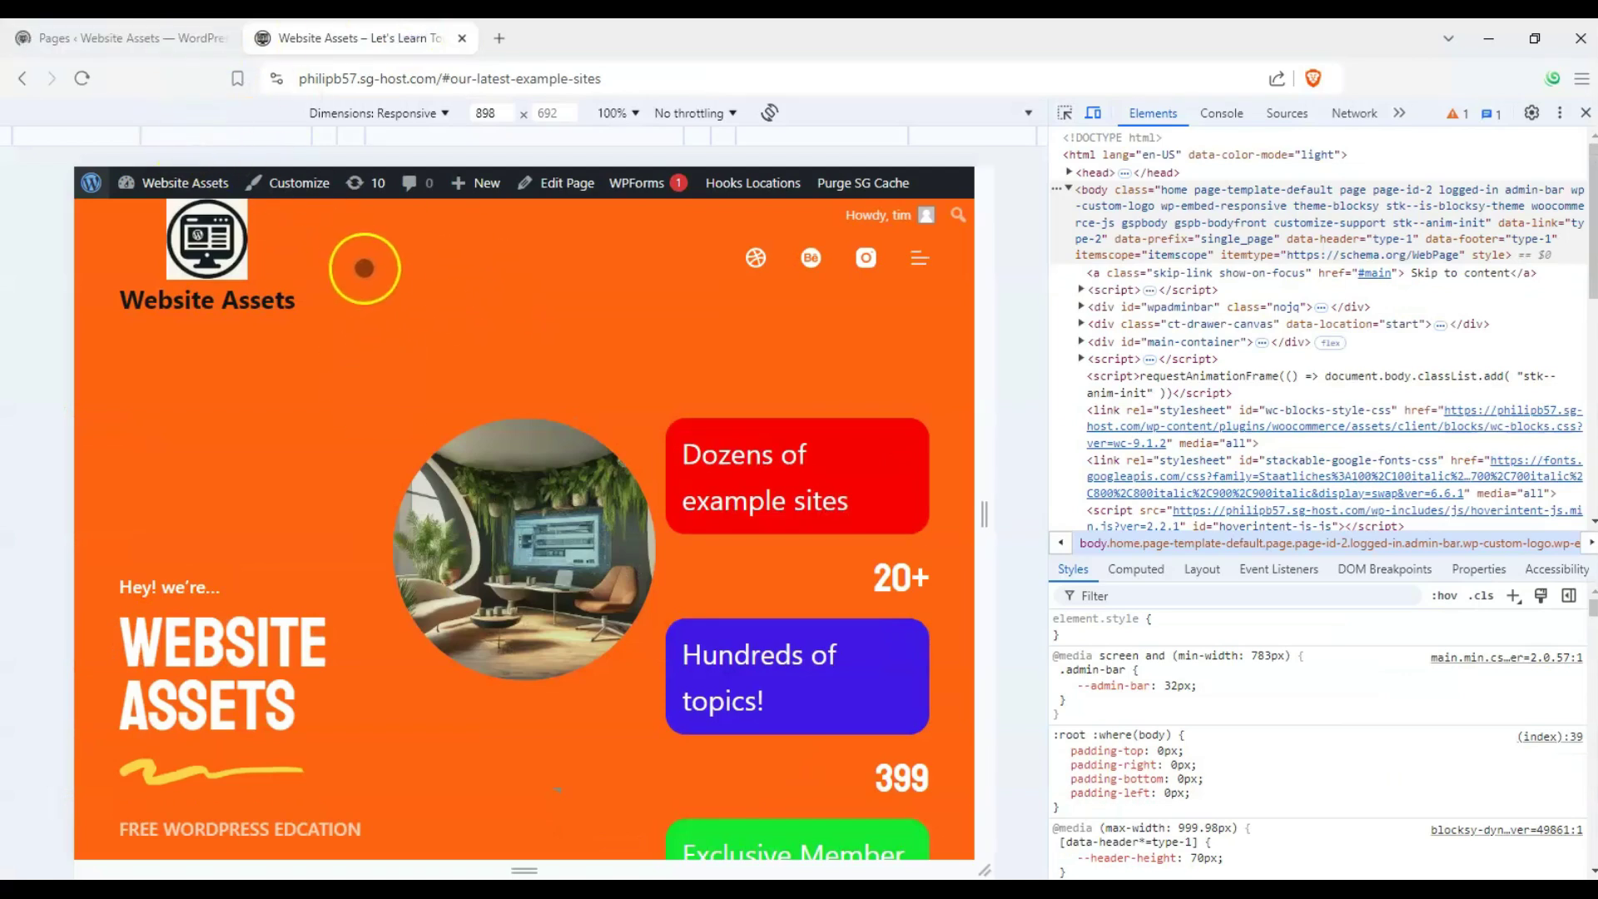
pyautogui.scroll(-3, 311, 314)
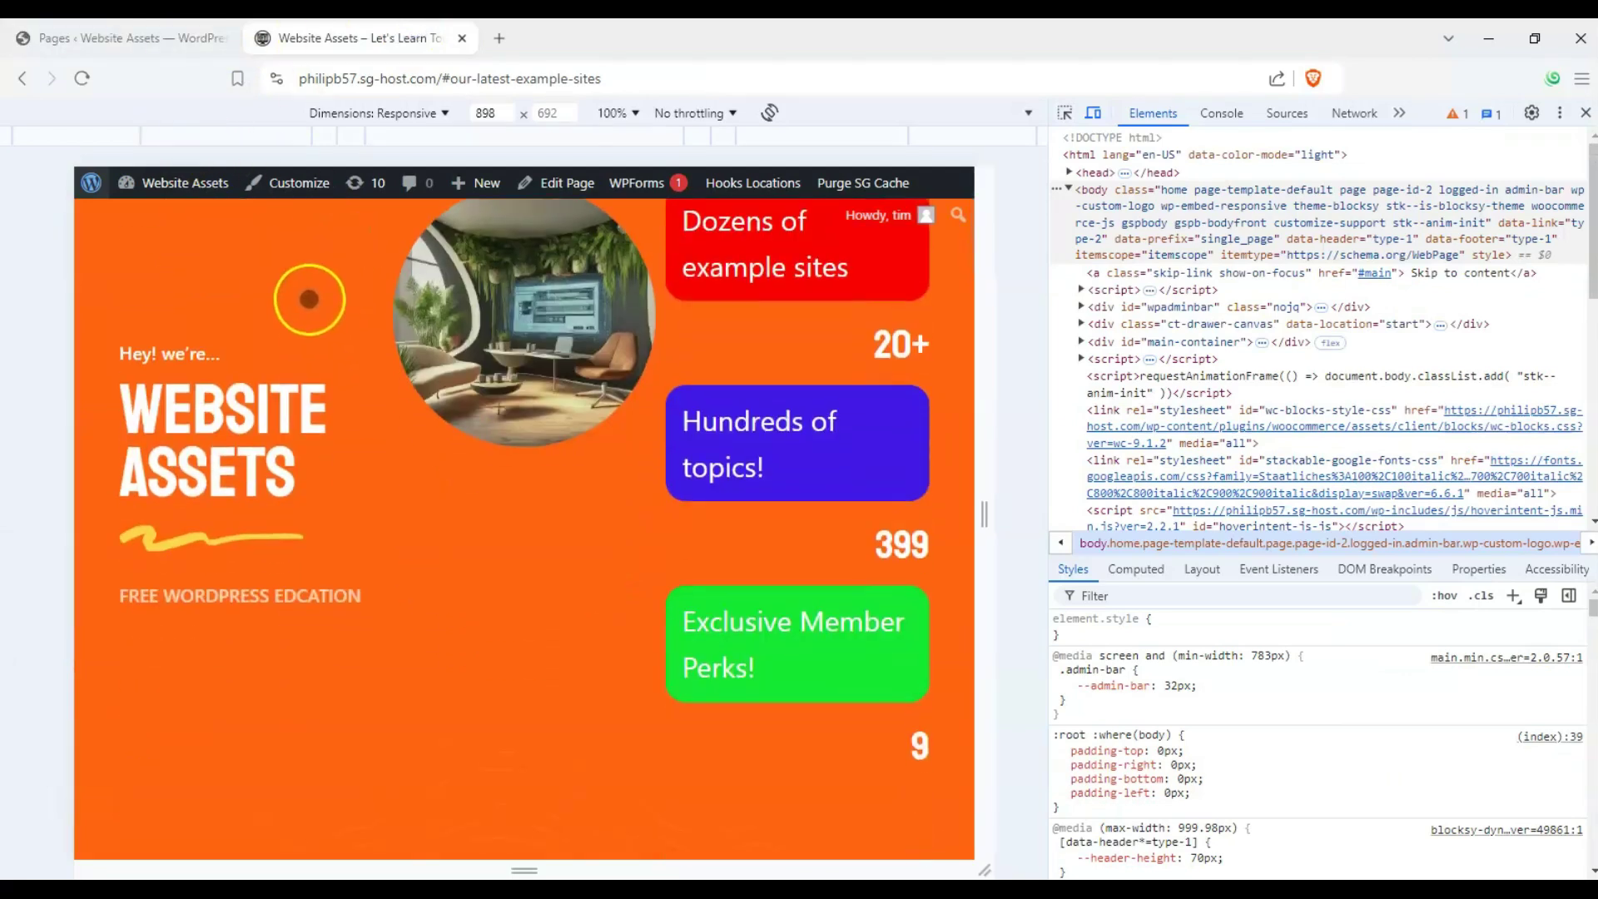
pyautogui.click(141, 38)
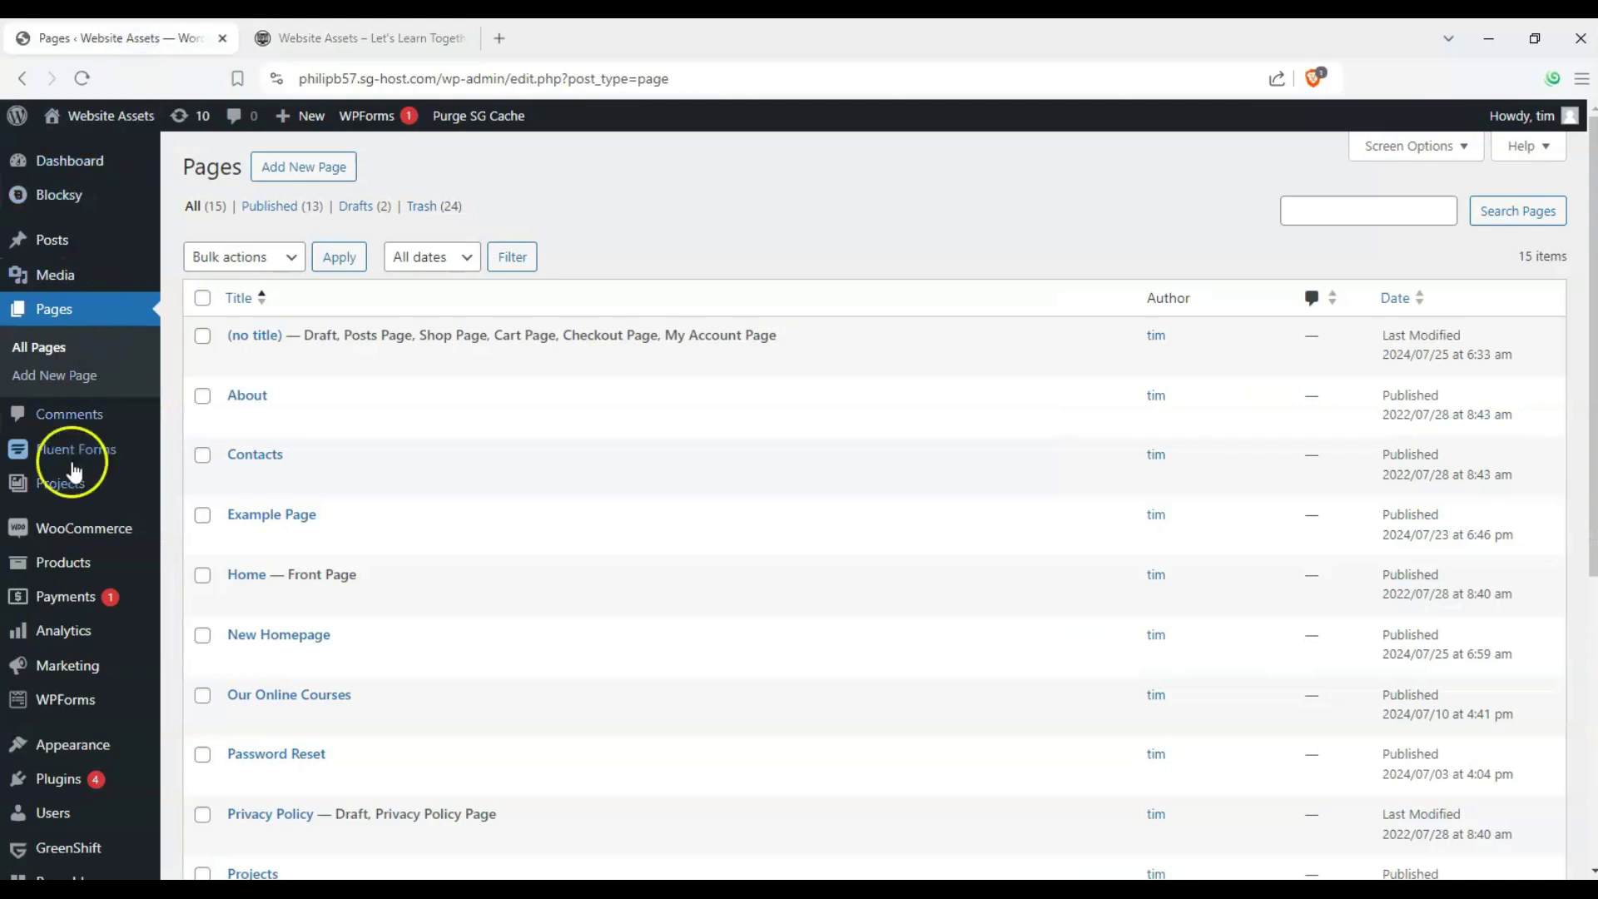
pyautogui.scroll(-3, 104, 375)
pyautogui.moveTo(108, 523)
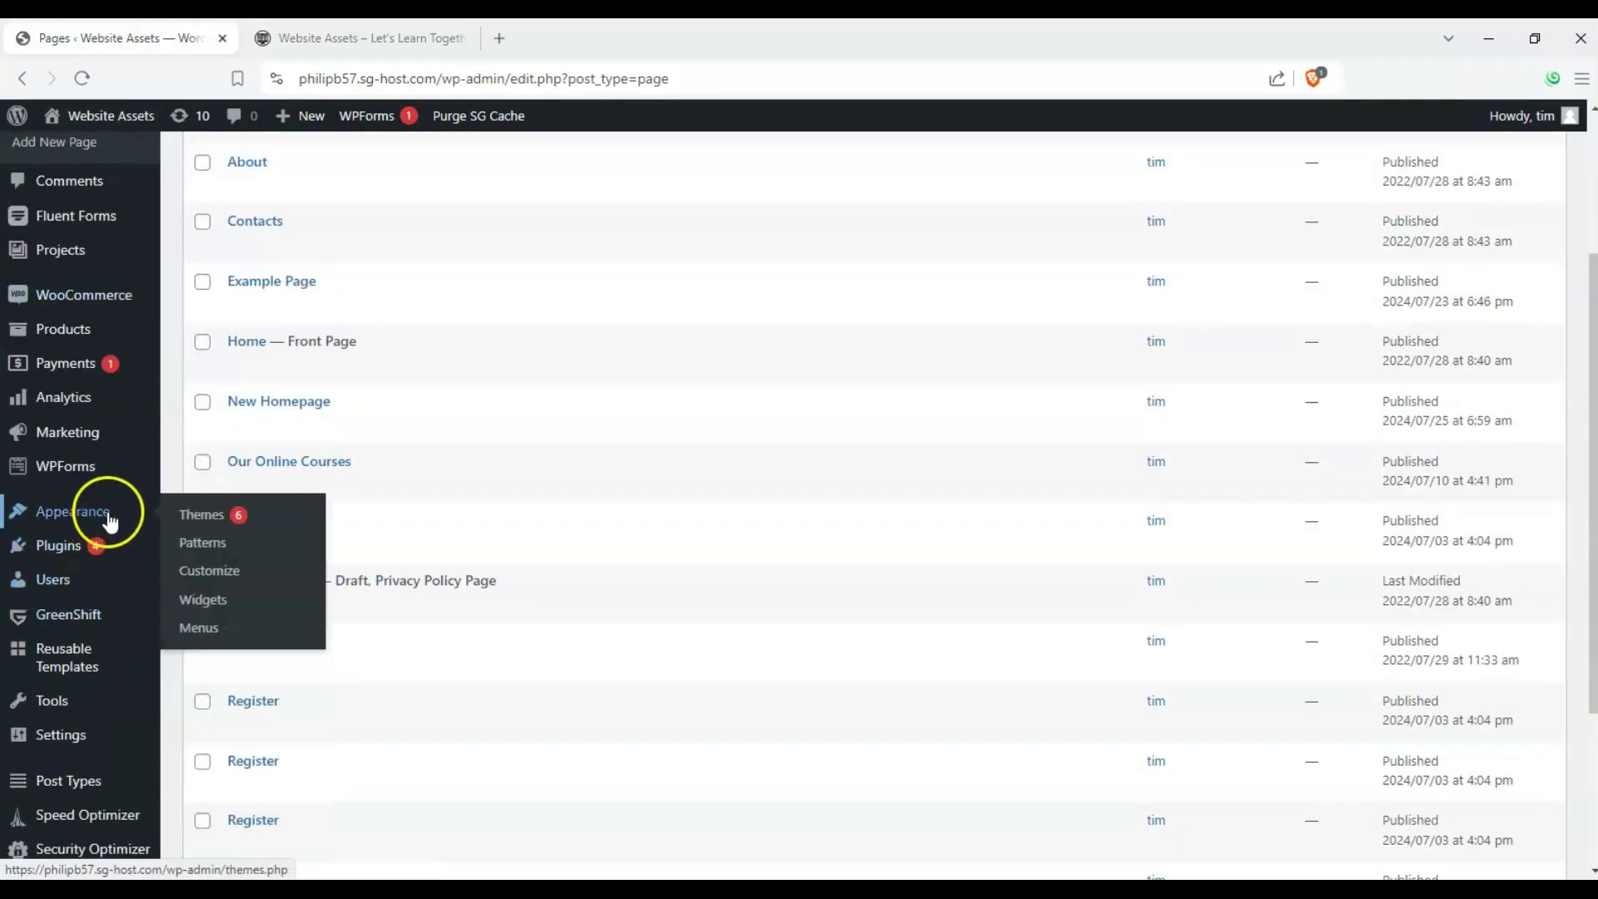
# Step: Open the Customizer and preview the homepage at tablet width
pyautogui.click(208, 574)
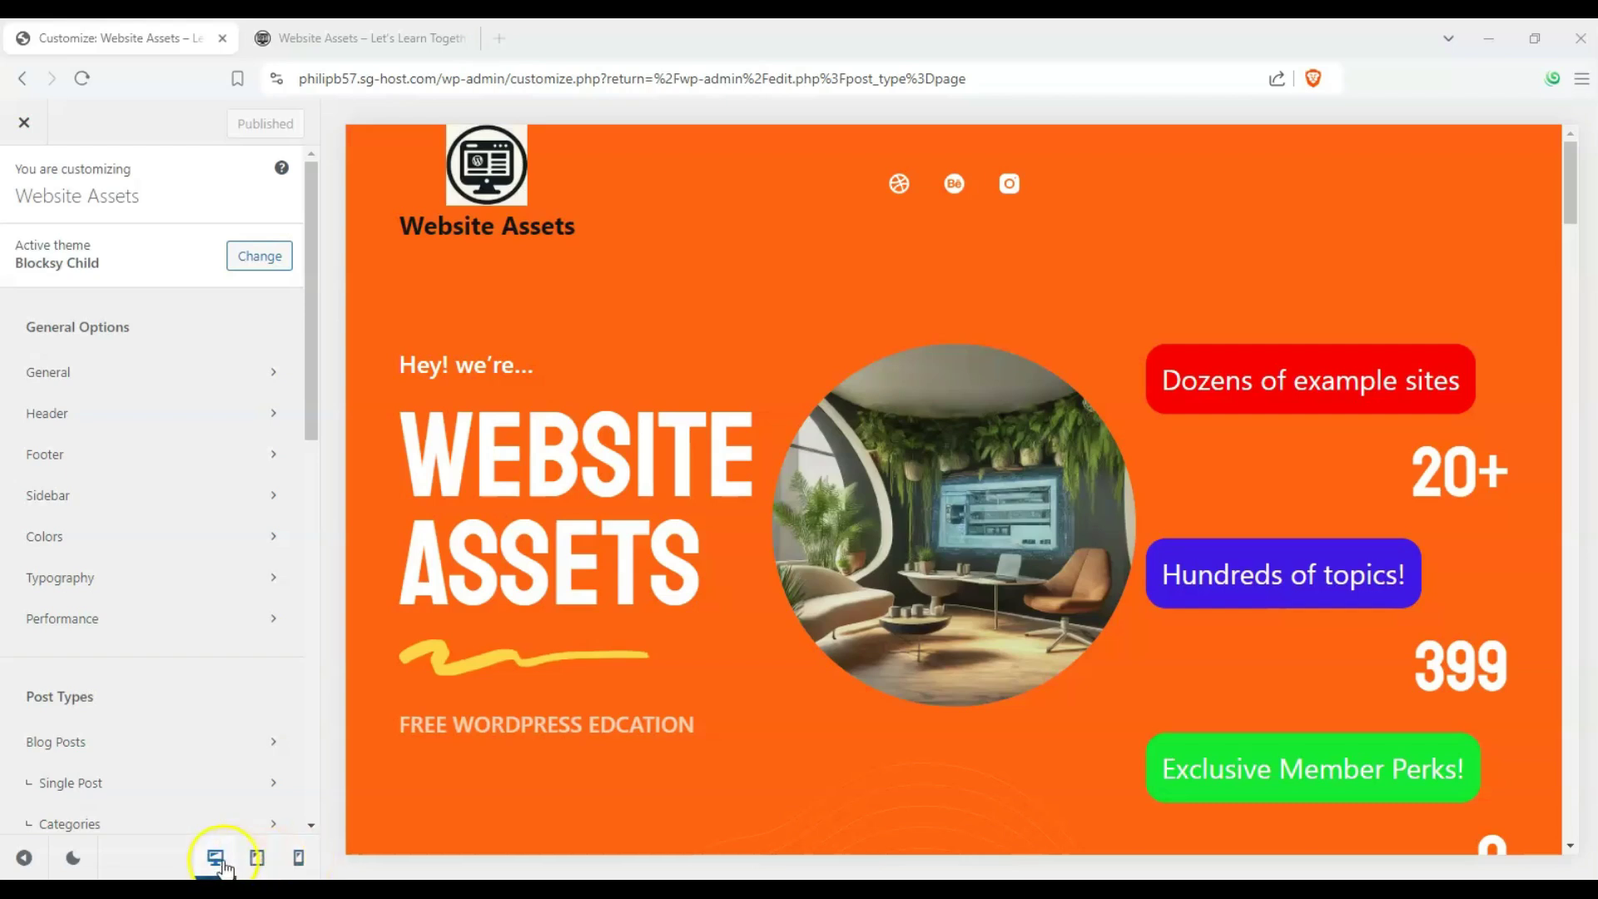
pyautogui.click(258, 859)
pyautogui.scroll(-5, 983, 601)
pyautogui.scroll(5, 936, 612)
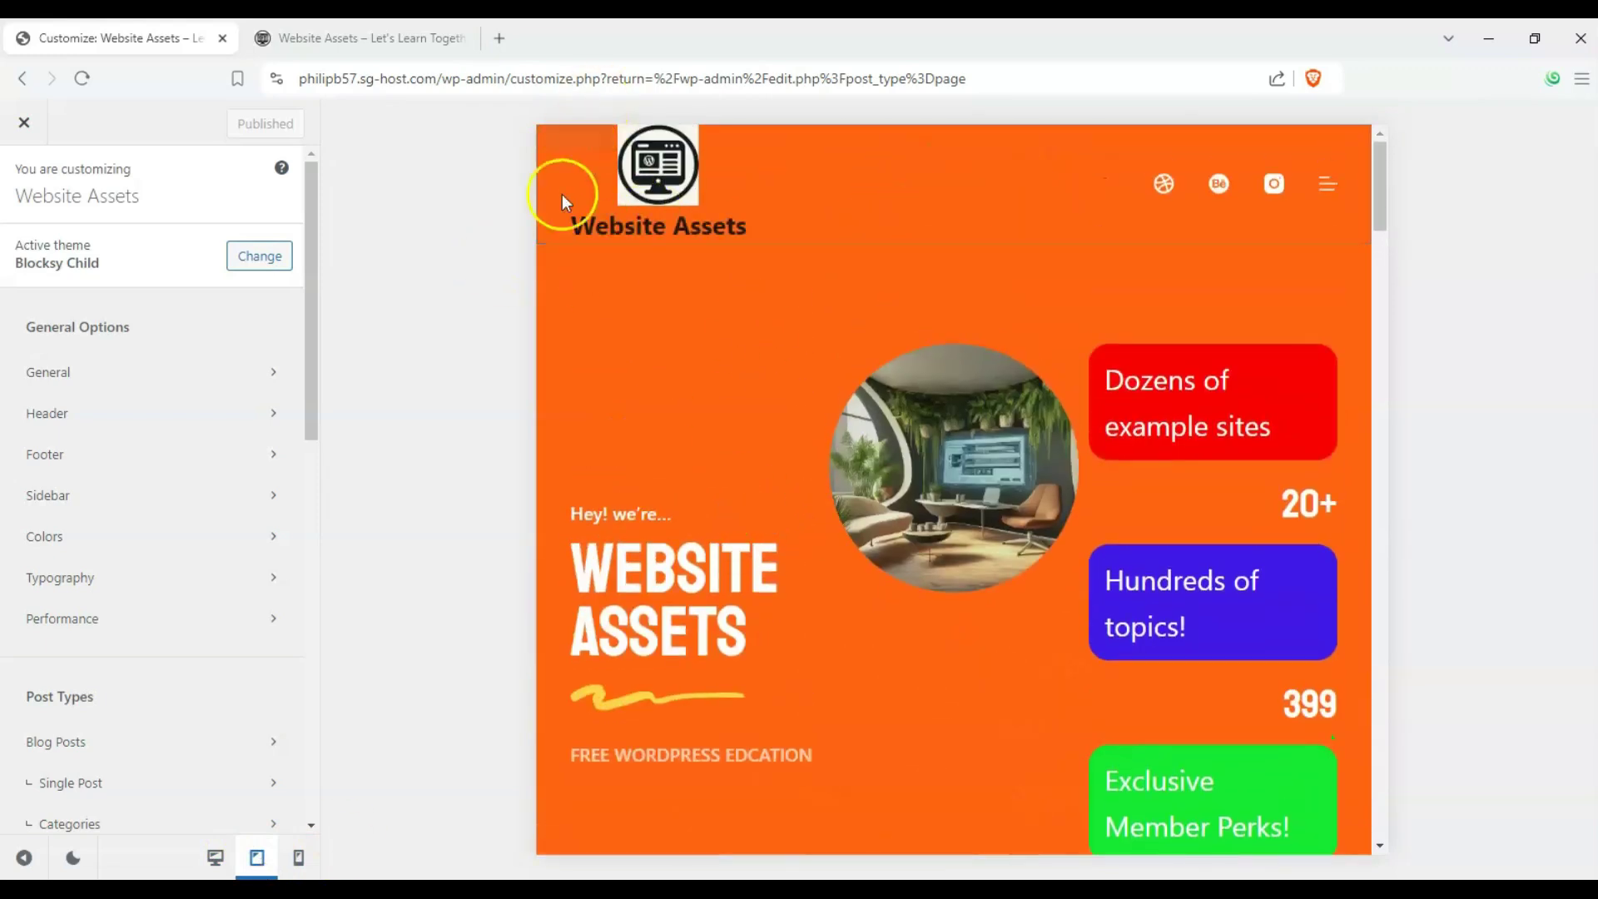
pyautogui.scroll(-4, 537, 642)
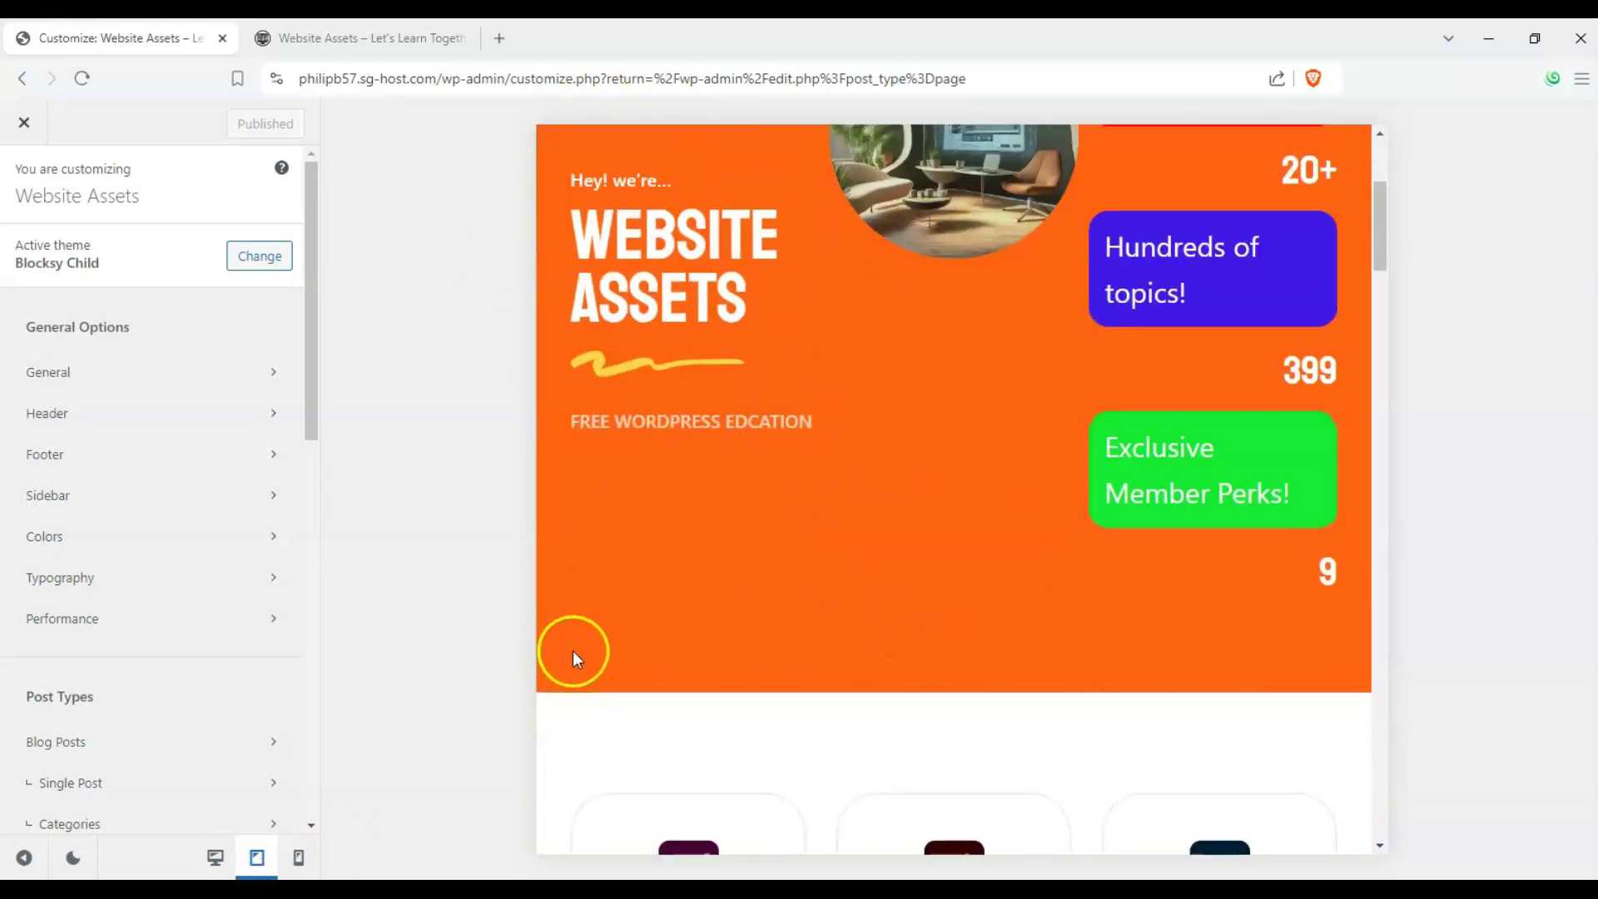
pyautogui.scroll(-5, 573, 651)
pyautogui.scroll(3, 587, 649)
pyautogui.scroll(2, 588, 636)
pyautogui.scroll(-4, 589, 637)
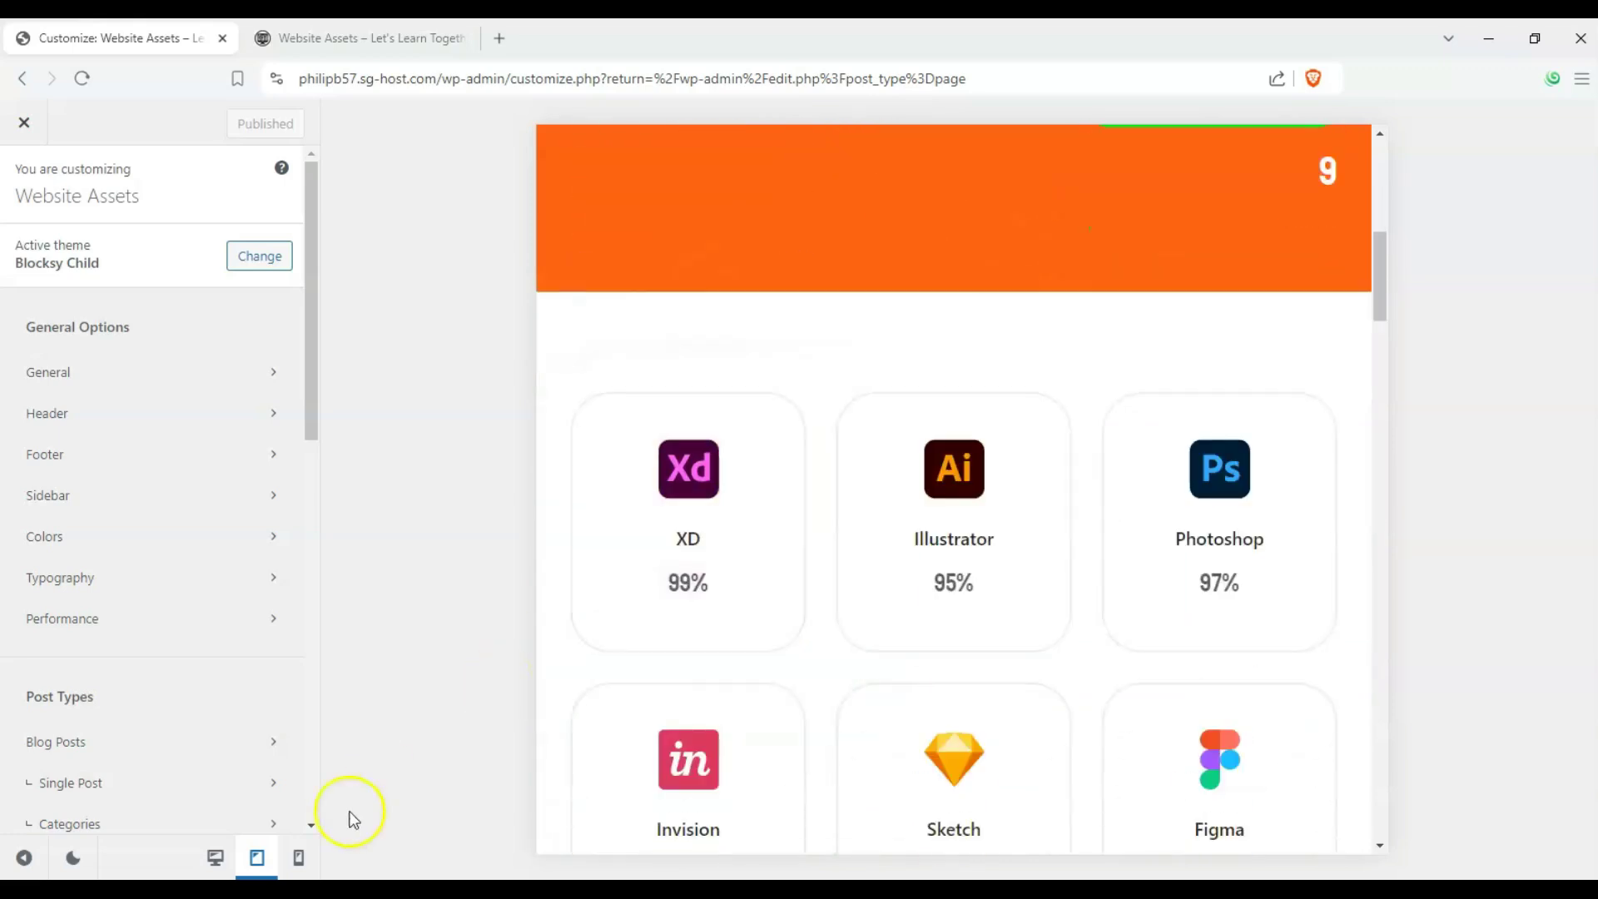
# Step: Preview the homepage at mobile width, then return to desktop
pyautogui.click(297, 858)
pyautogui.scroll(-12, 945, 646)
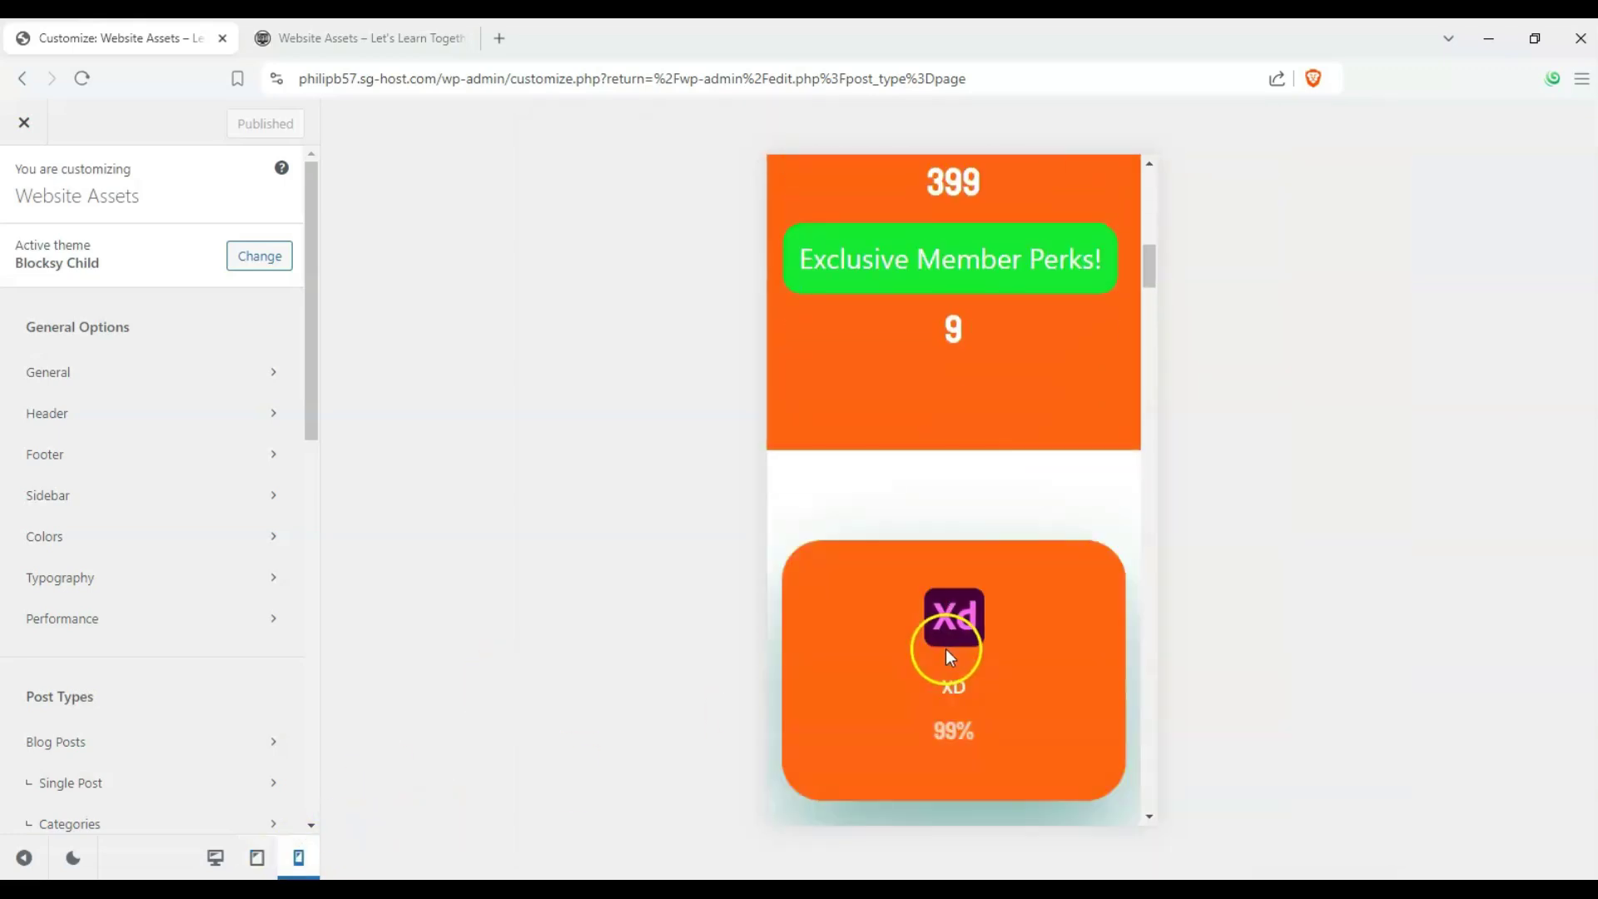
pyautogui.scroll(8, 824, 670)
pyautogui.scroll(8, 817, 674)
pyautogui.click(214, 855)
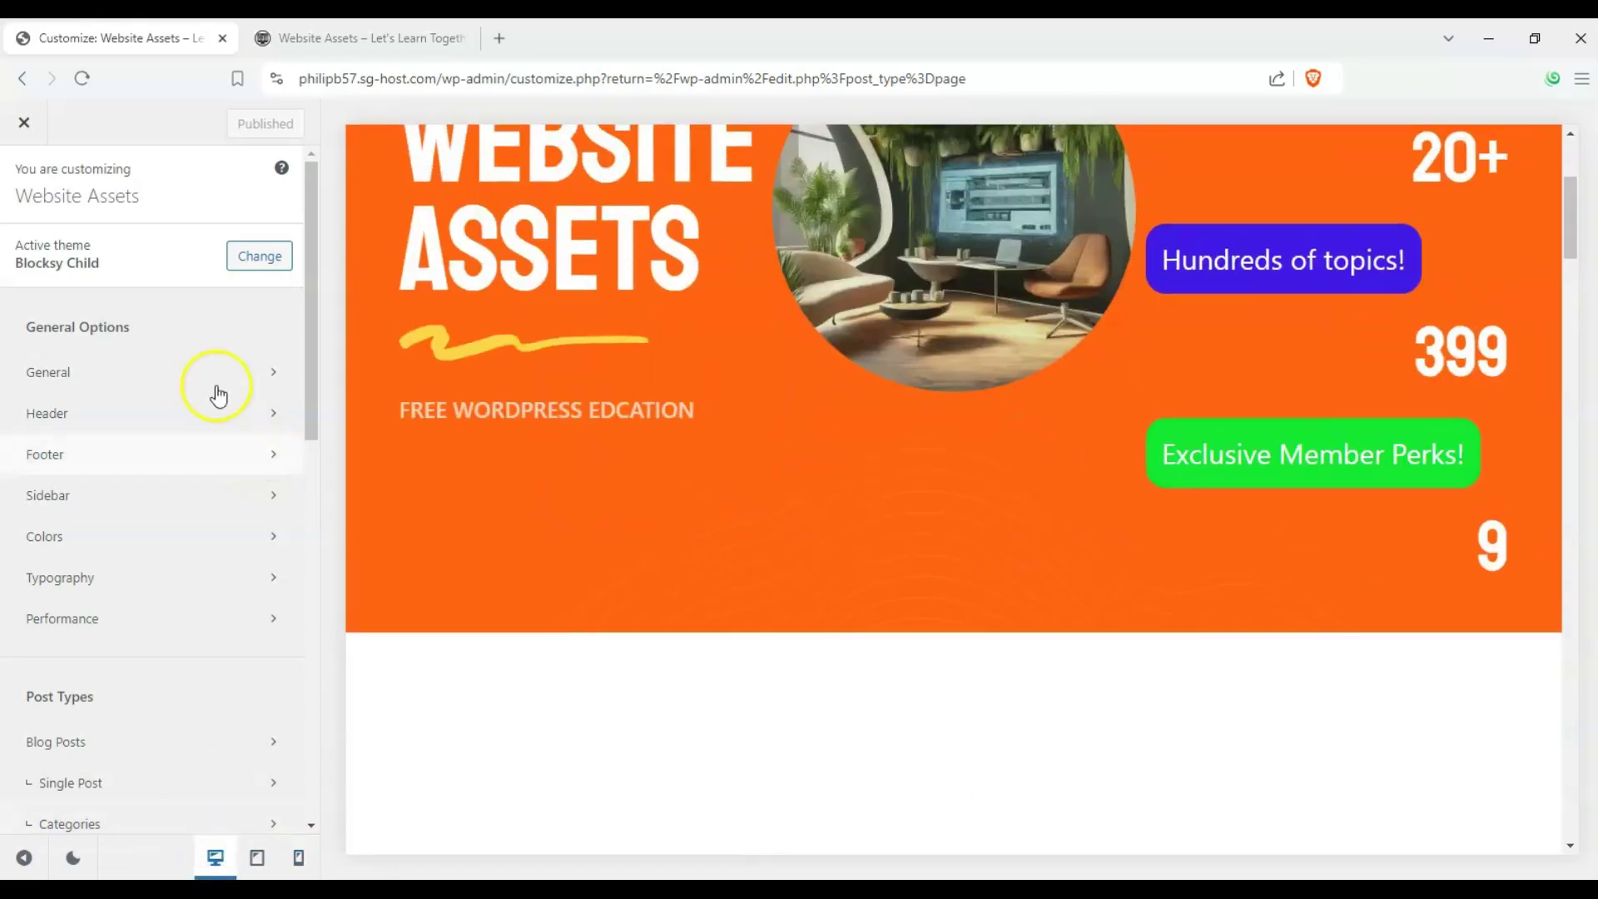
# Step: In General > Layout, try a 1900 px site width, then reset it to 1290 px and content spacing to 60 px
pyautogui.click(161, 375)
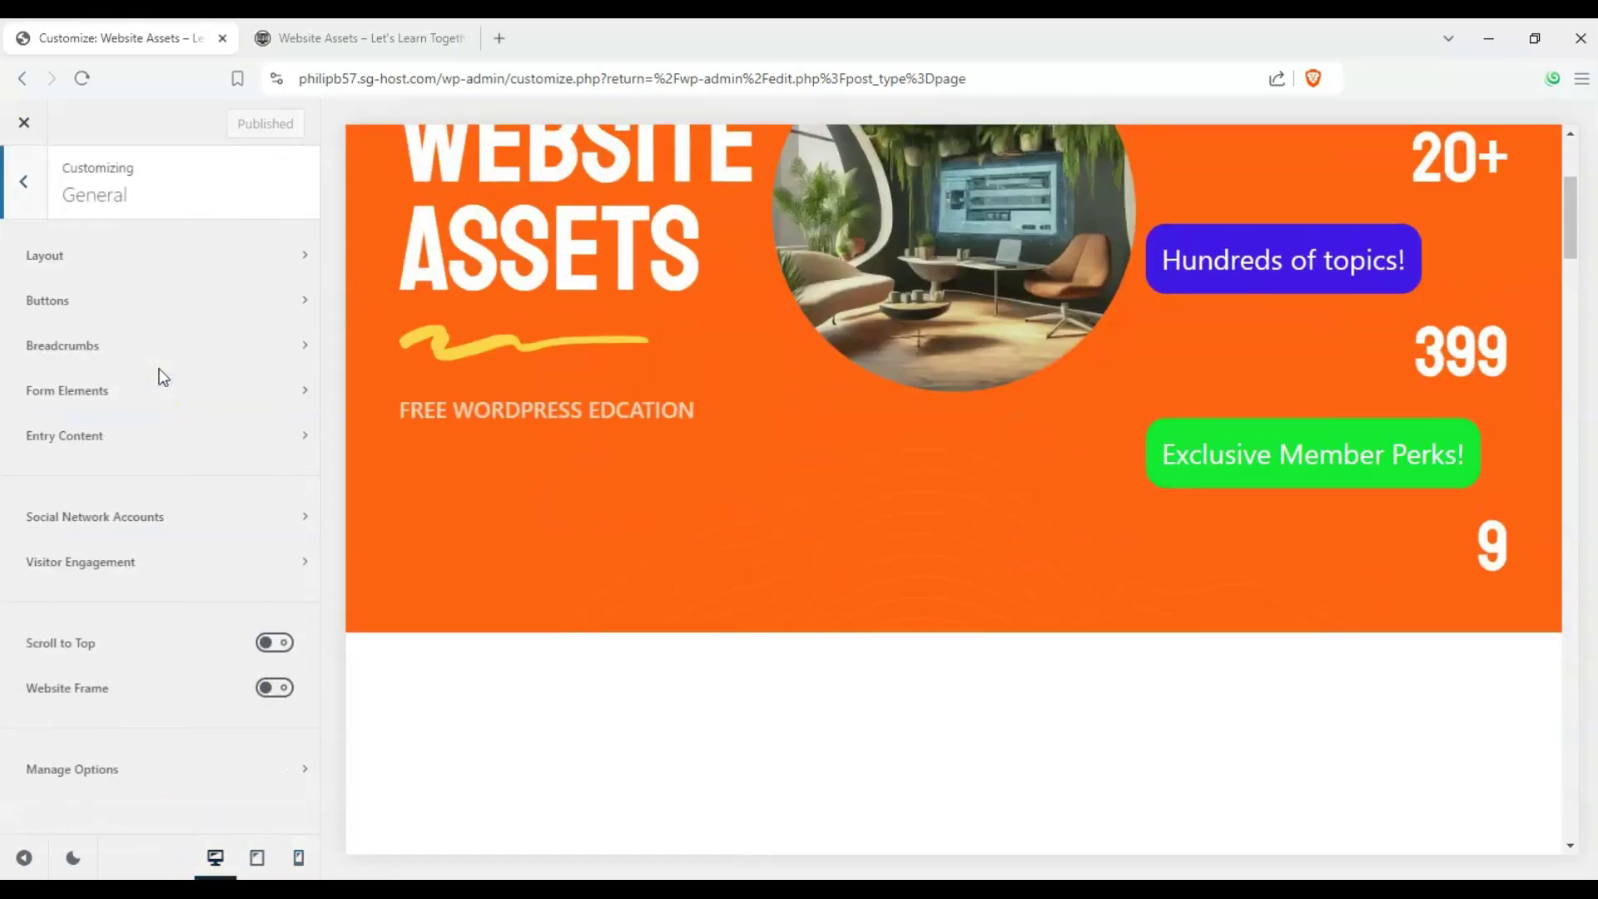
pyautogui.click(142, 260)
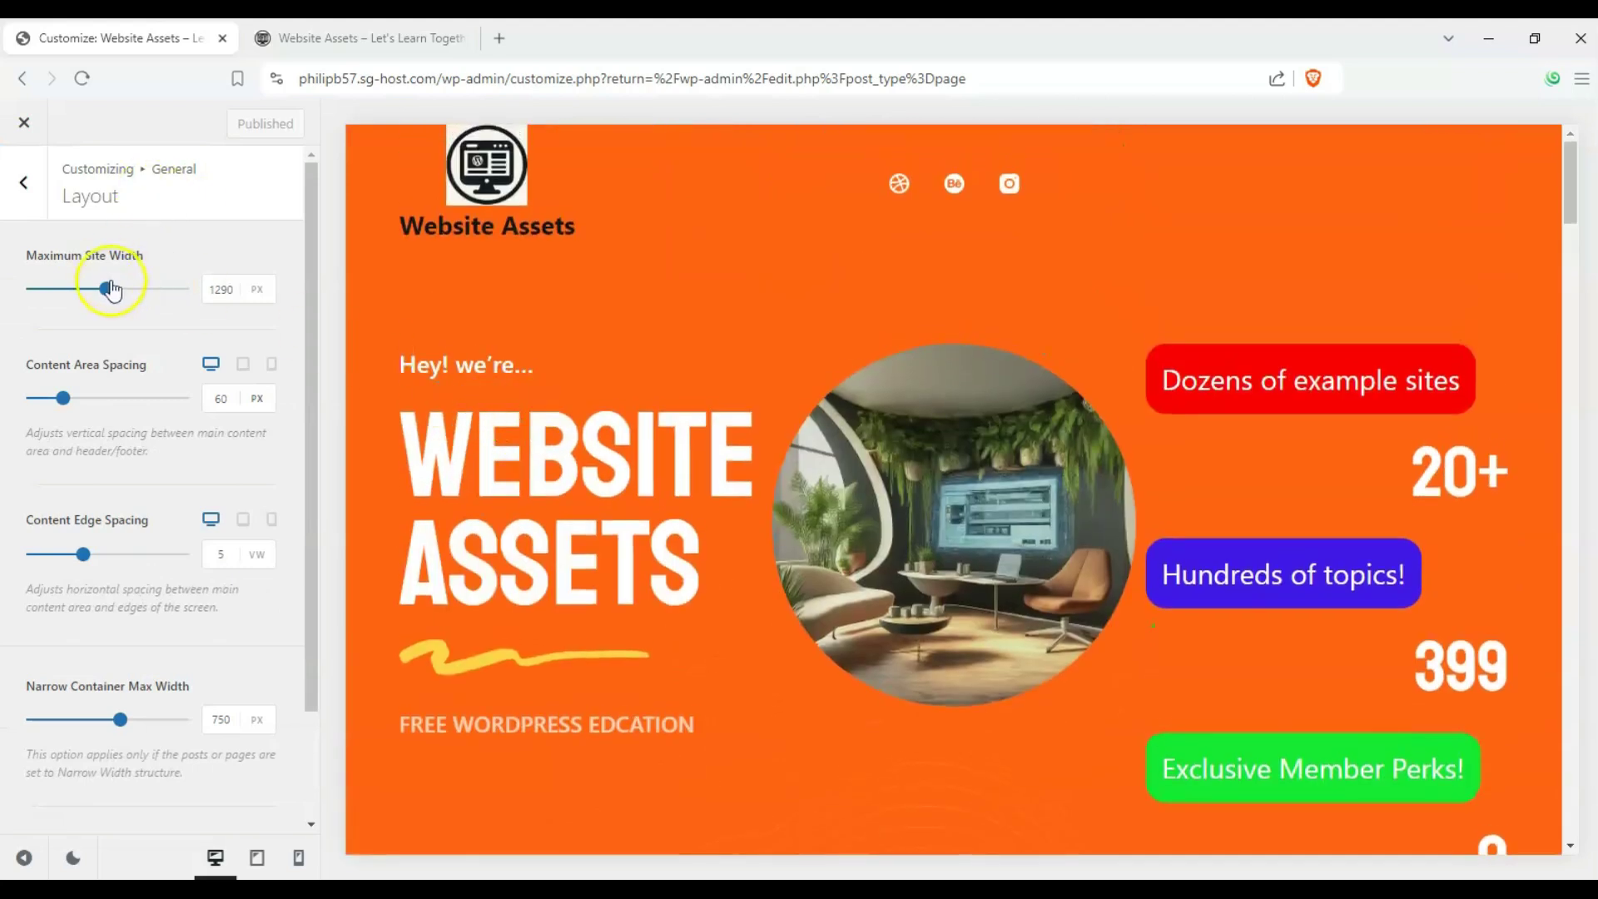
pyautogui.moveTo(107, 290); pyautogui.dragTo(52, 290)
pyautogui.click(13, 254)
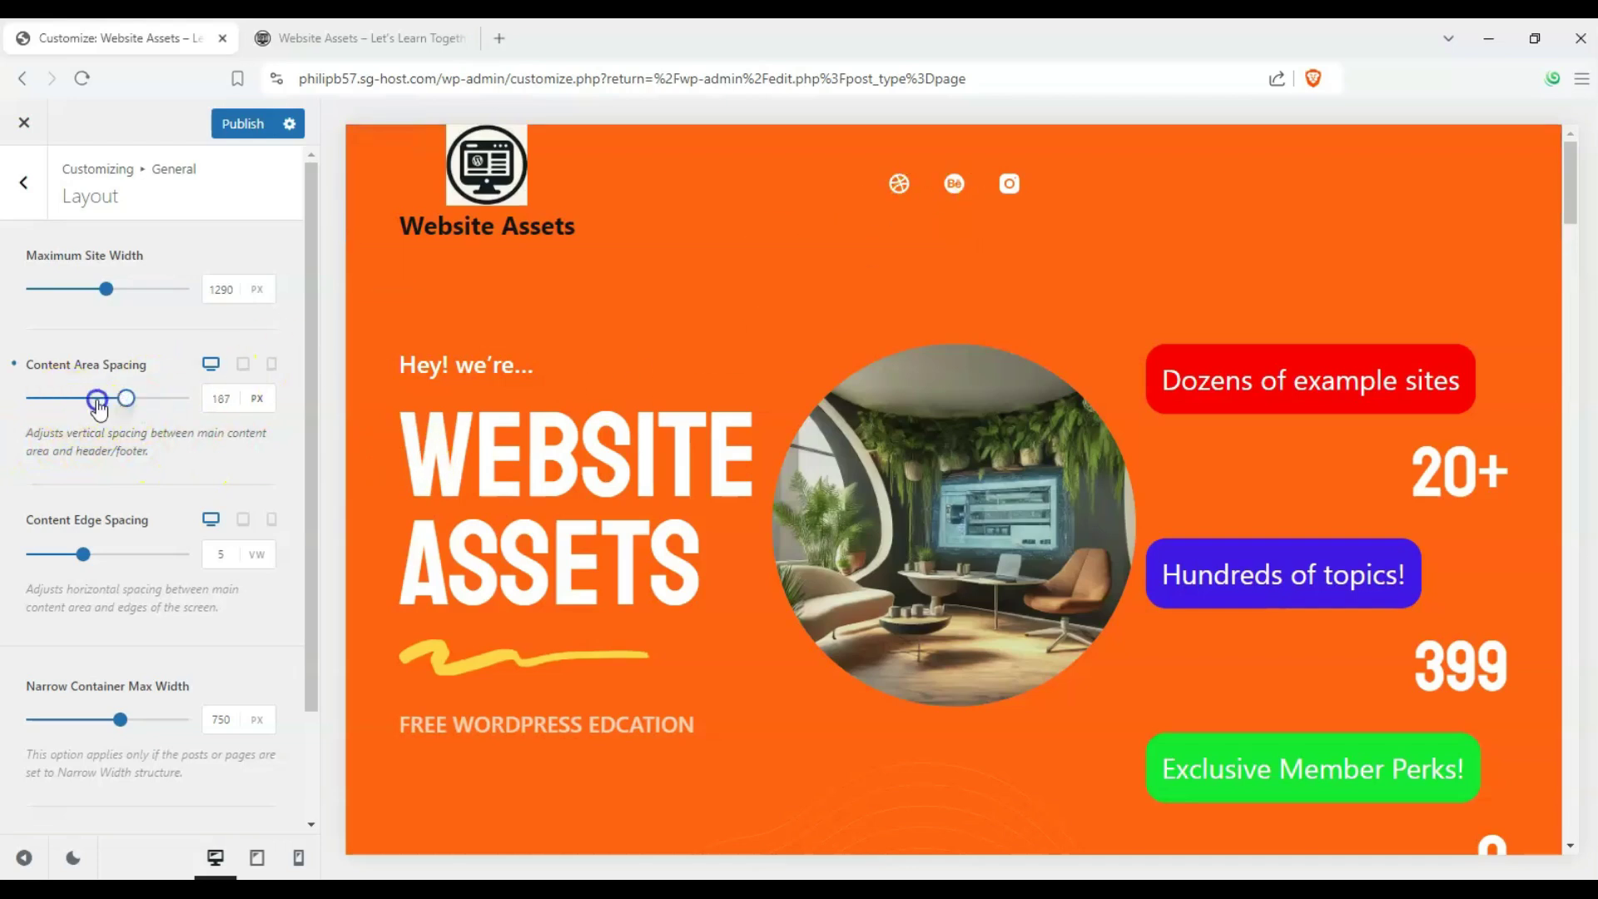
pyautogui.click(10, 363)
pyautogui.click(275, 363)
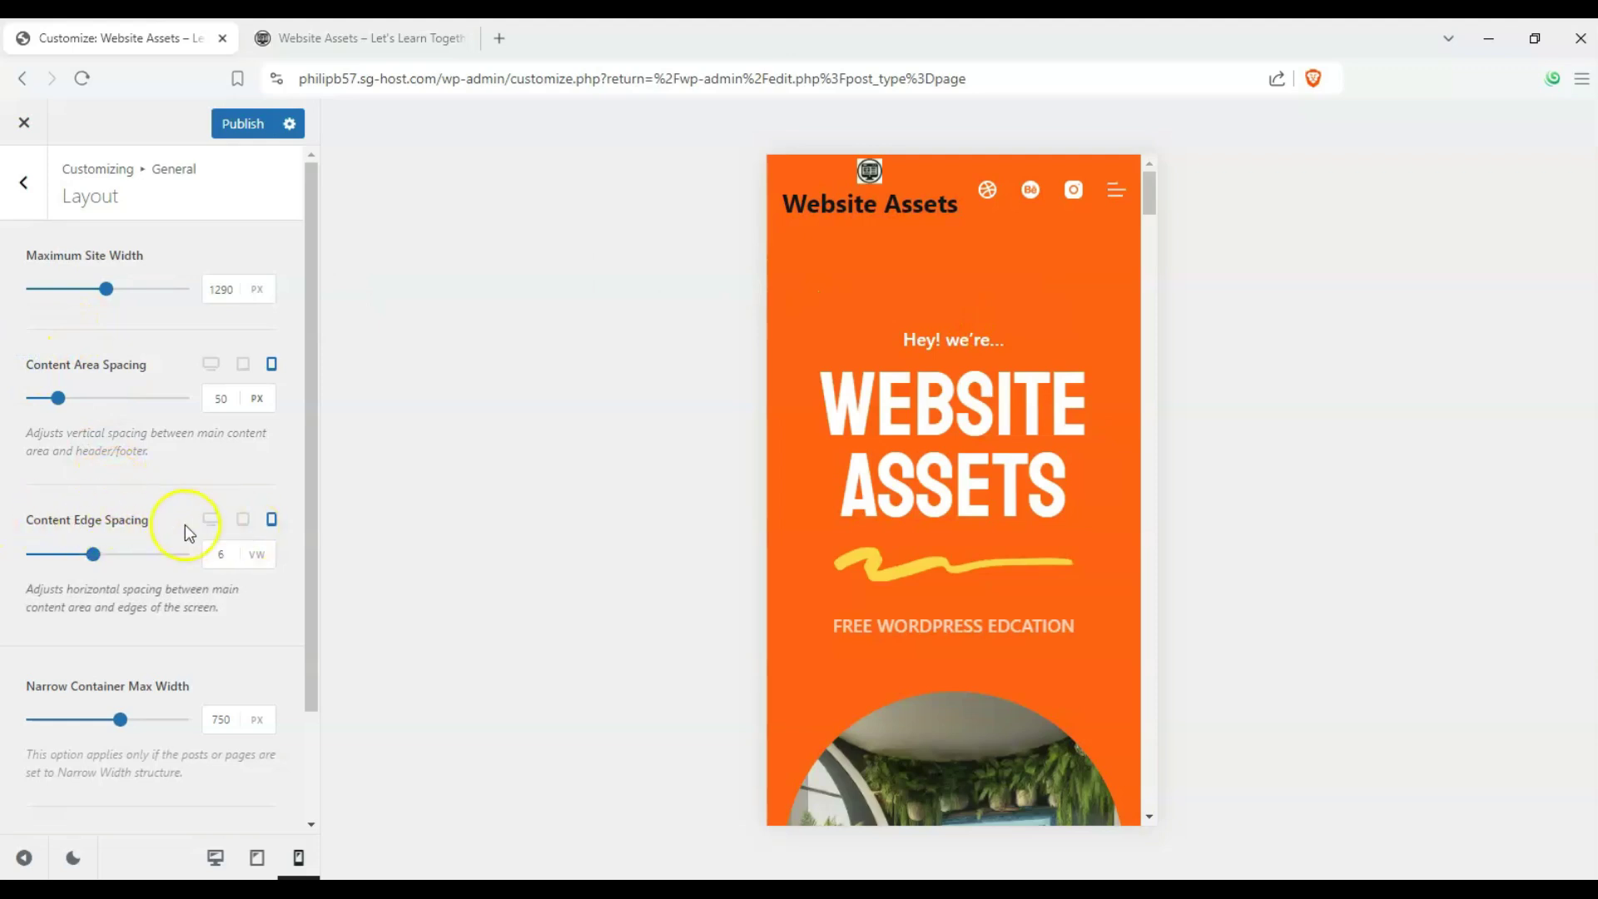
pyautogui.click(212, 521)
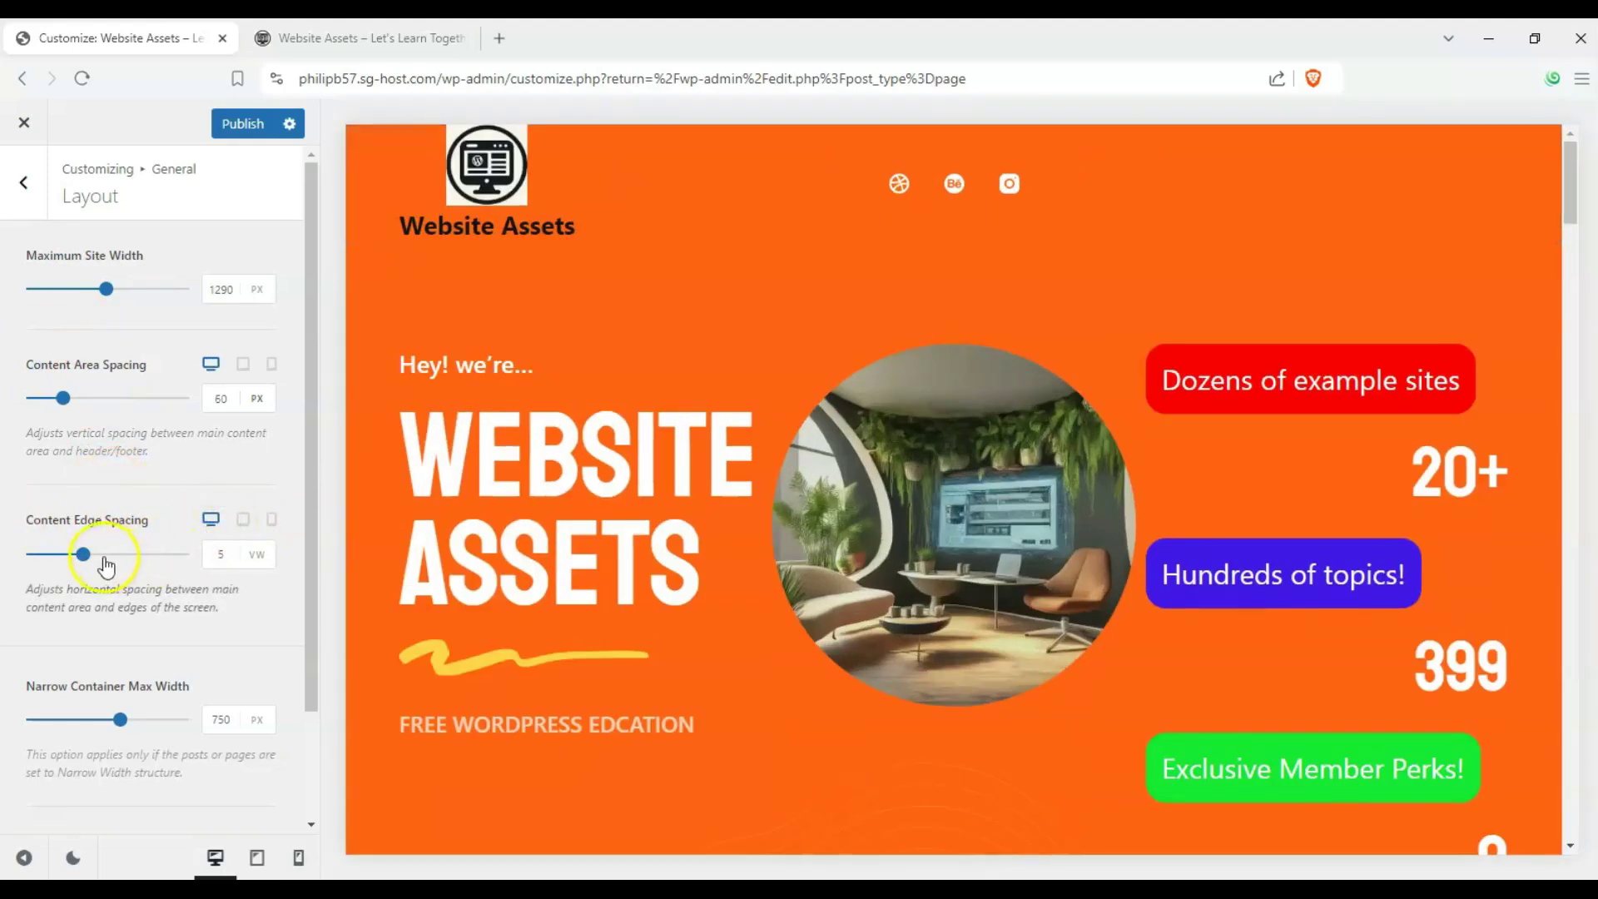
# Step: Adjust desktop content edge spacing, then set the mobile content edge spacing to 5 vw
pyautogui.moveTo(115, 565)
pyautogui.mouseDown()
pyautogui.moveTo(128, 560)
pyautogui.moveTo(47, 557)
pyautogui.moveTo(100, 559)
pyautogui.mouseUp()
pyautogui.click(275, 524)
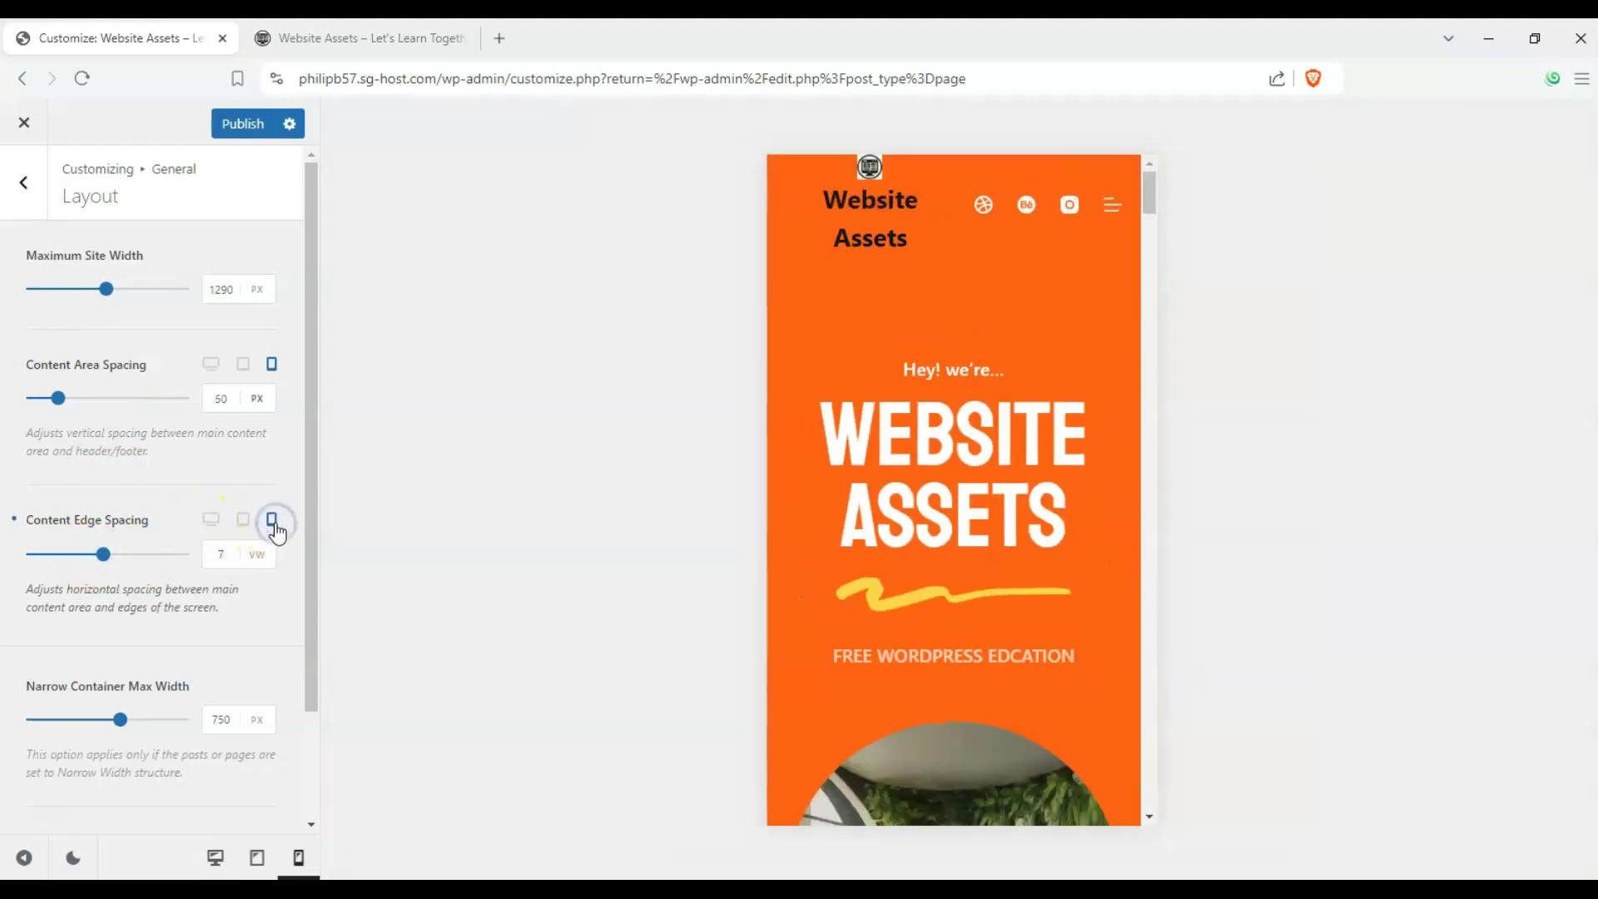
pyautogui.click(874, 372)
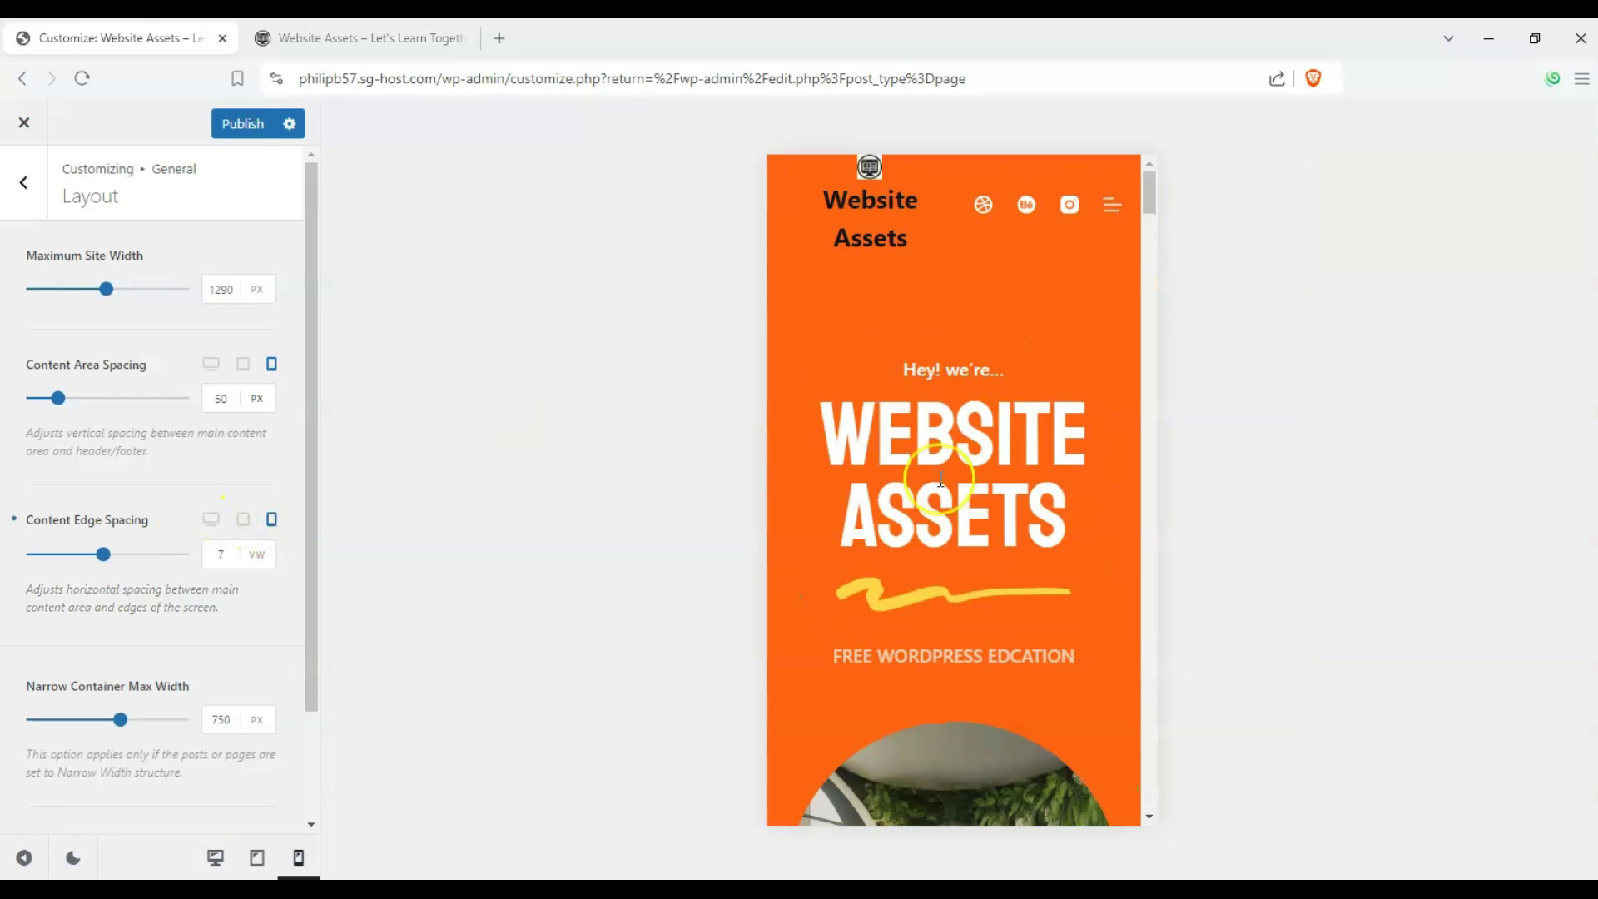
pyautogui.scroll(-3, 940, 481)
pyautogui.scroll(3, 831, 453)
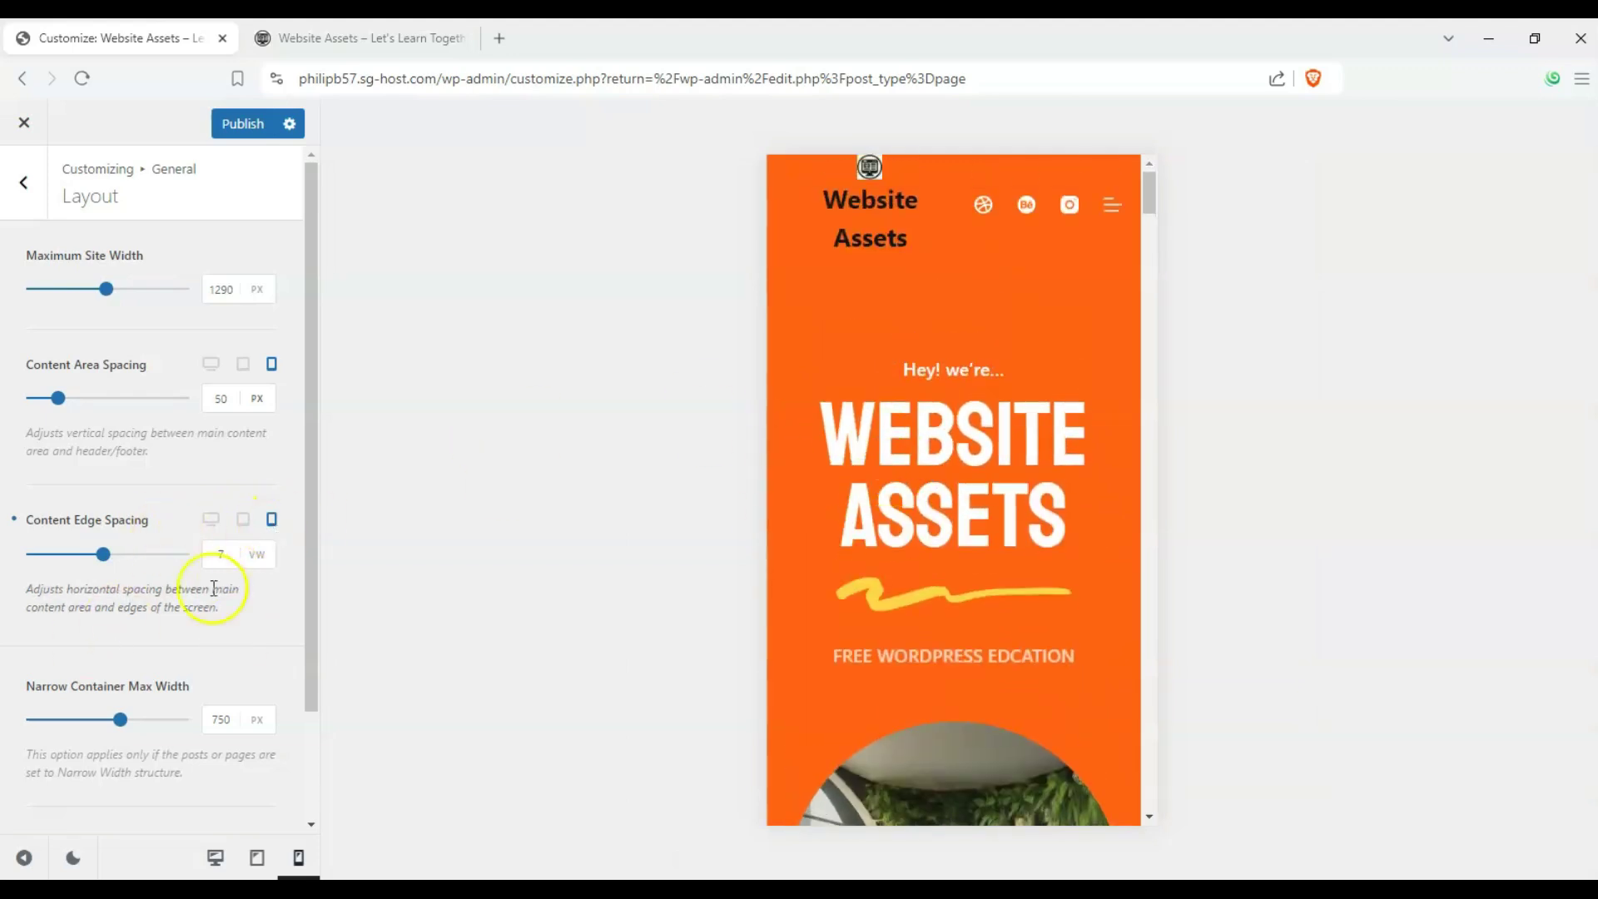
pyautogui.moveTo(112, 563)
pyautogui.mouseDown()
pyautogui.moveTo(148, 558)
pyautogui.moveTo(25, 553)
pyautogui.moveTo(83, 554)
pyautogui.mouseUp()
pyautogui.scroll(-8, 804, 481)
pyautogui.scroll(5, 809, 485)
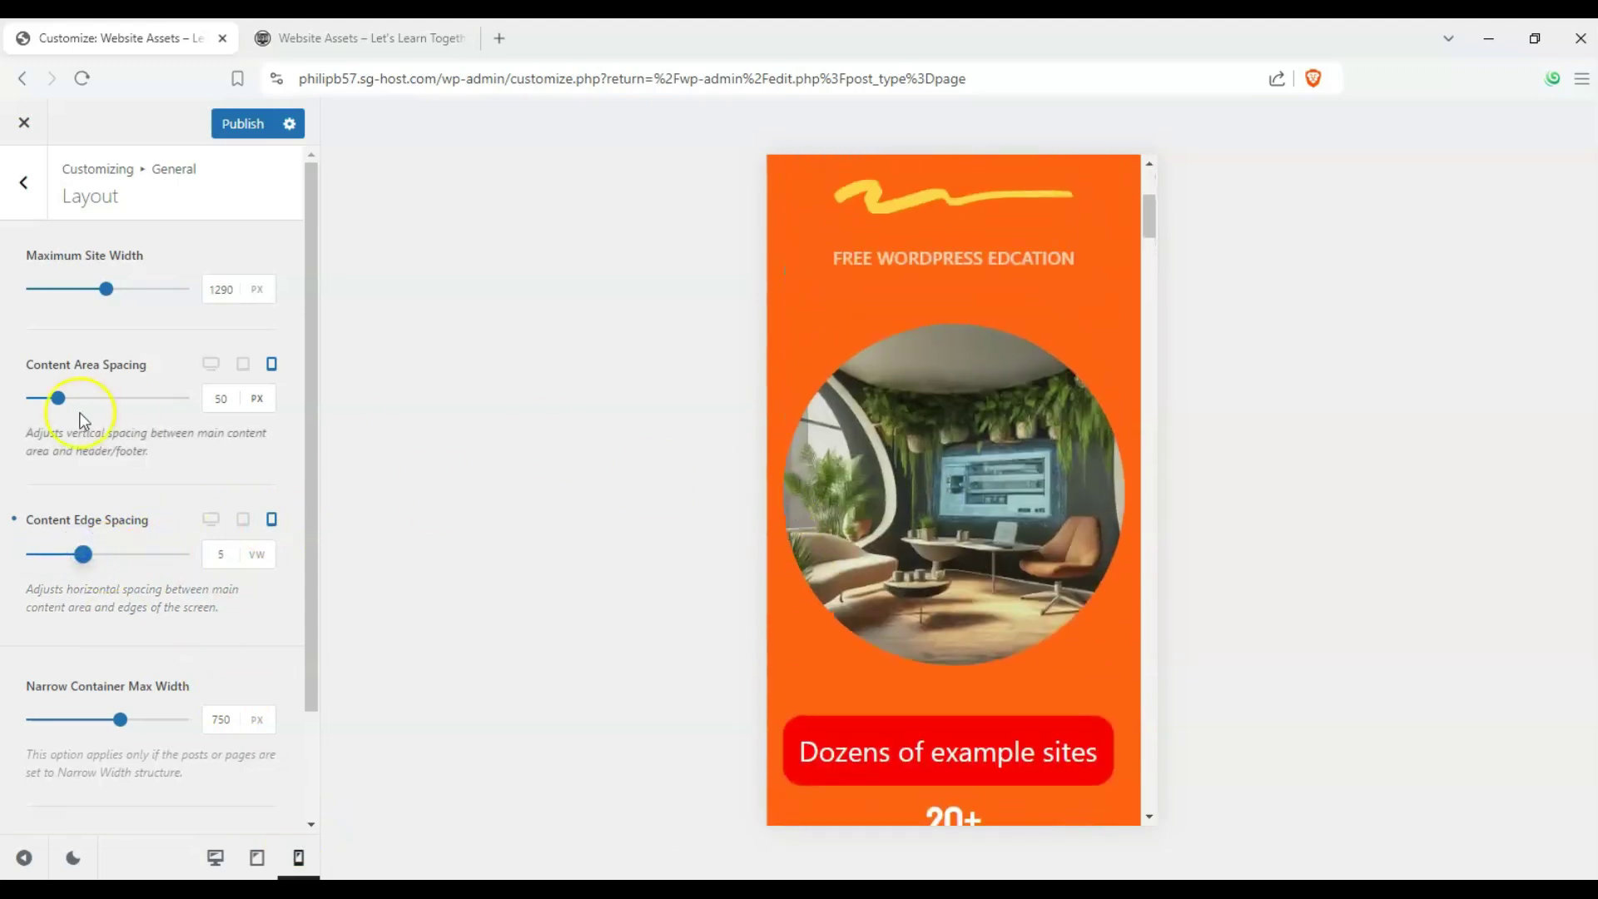
# Step: Compare desktop and mobile previews and narrow desktop content edge spacing to 3 vw
pyautogui.click(216, 857)
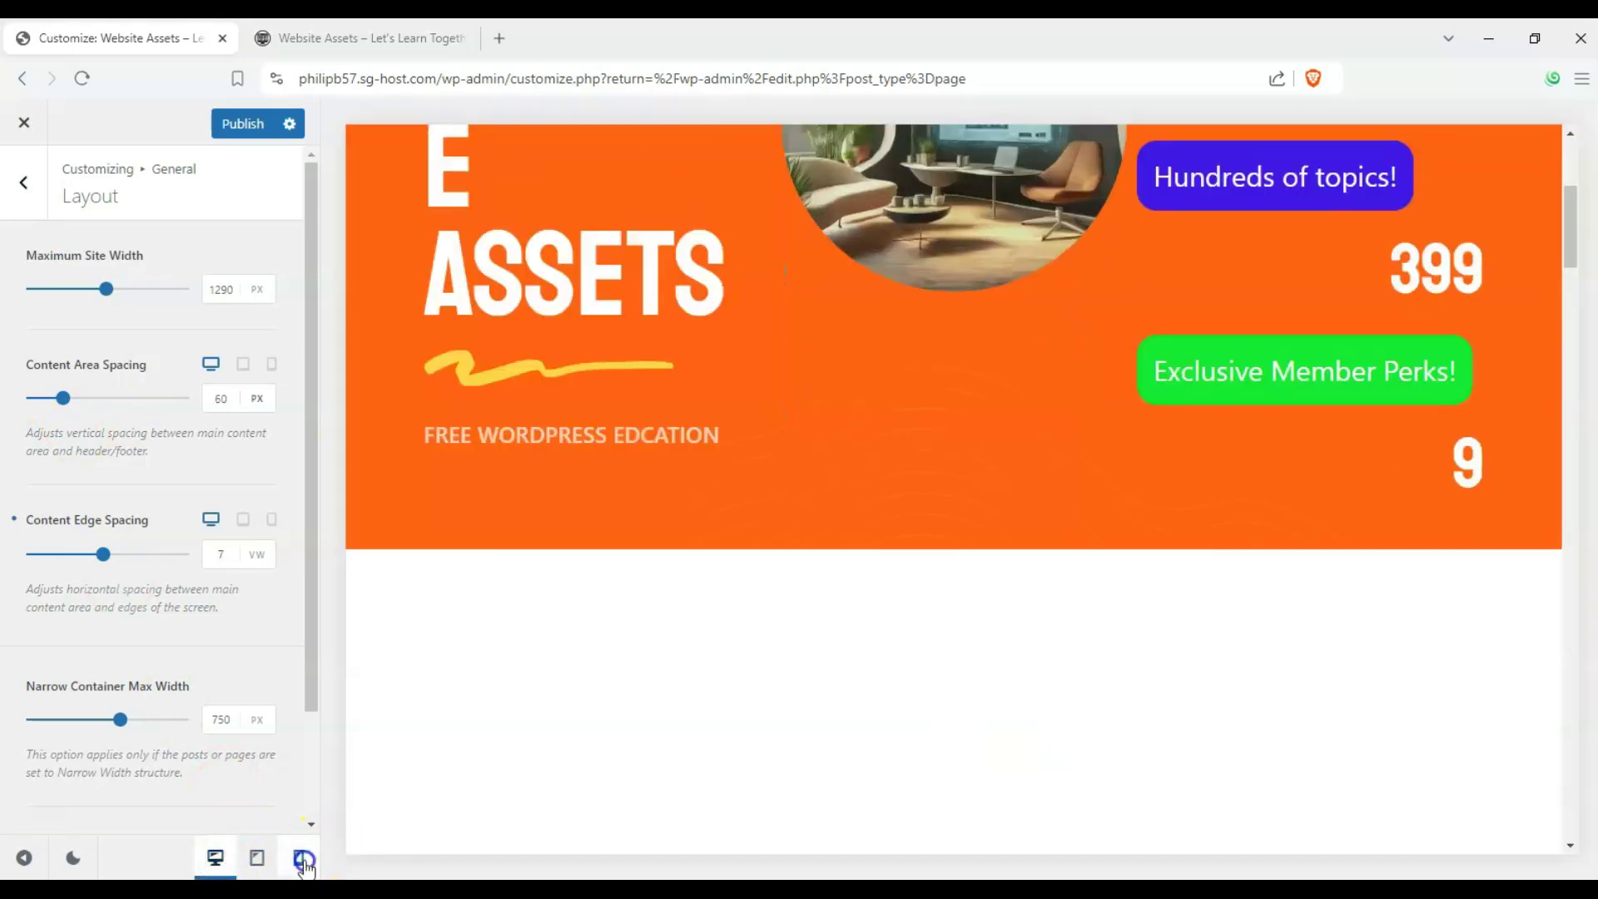
pyautogui.click(298, 858)
pyautogui.click(215, 858)
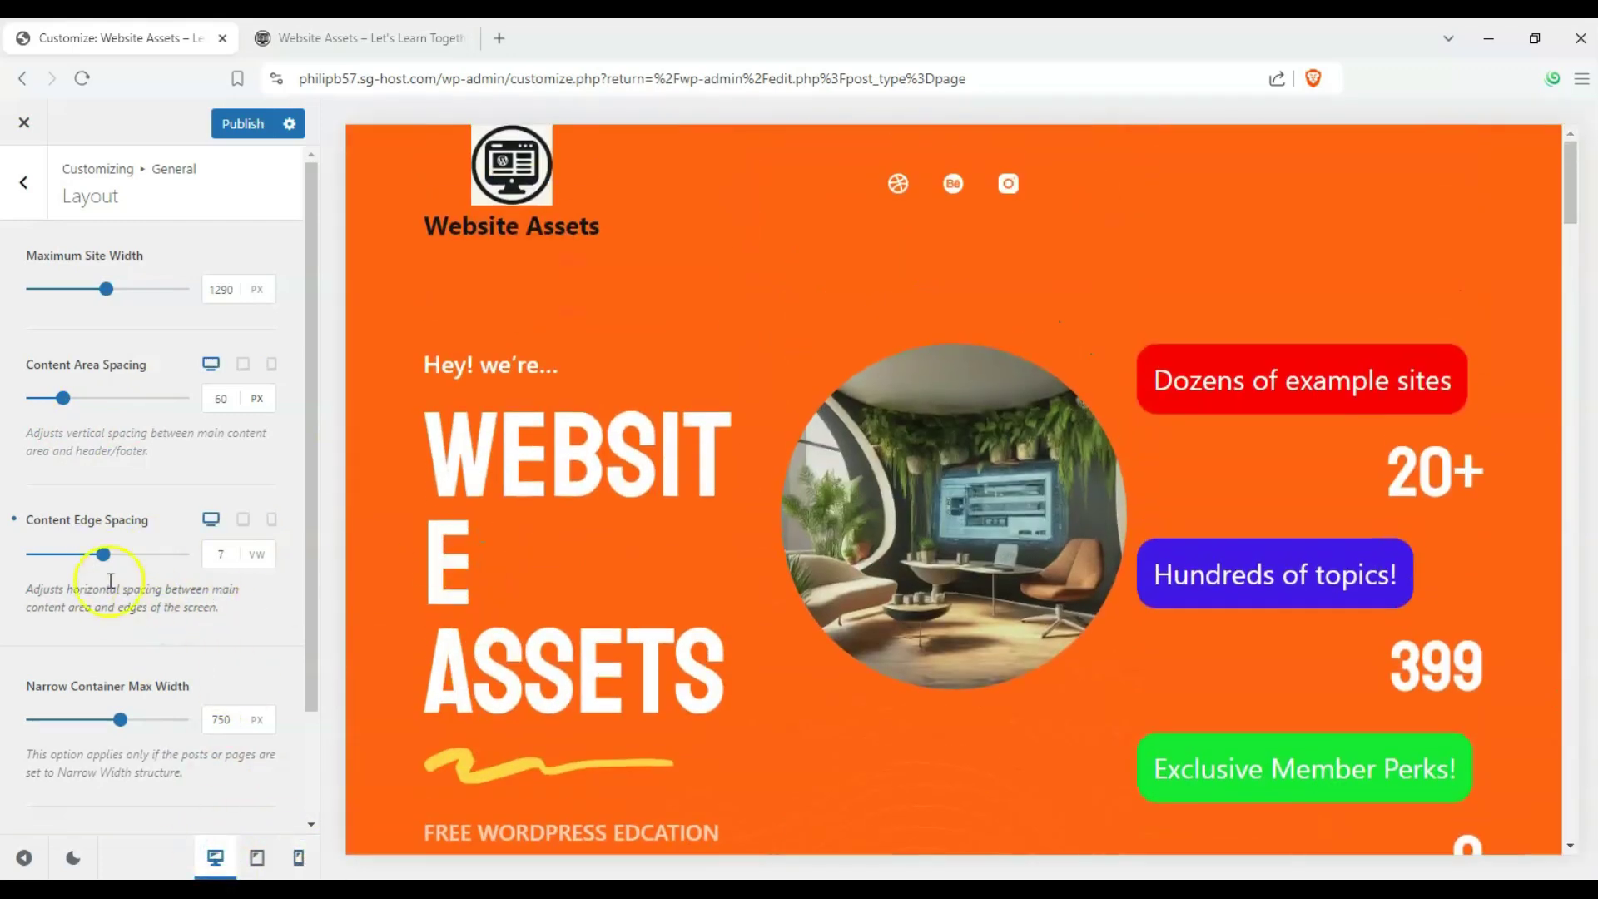
pyautogui.click(107, 554)
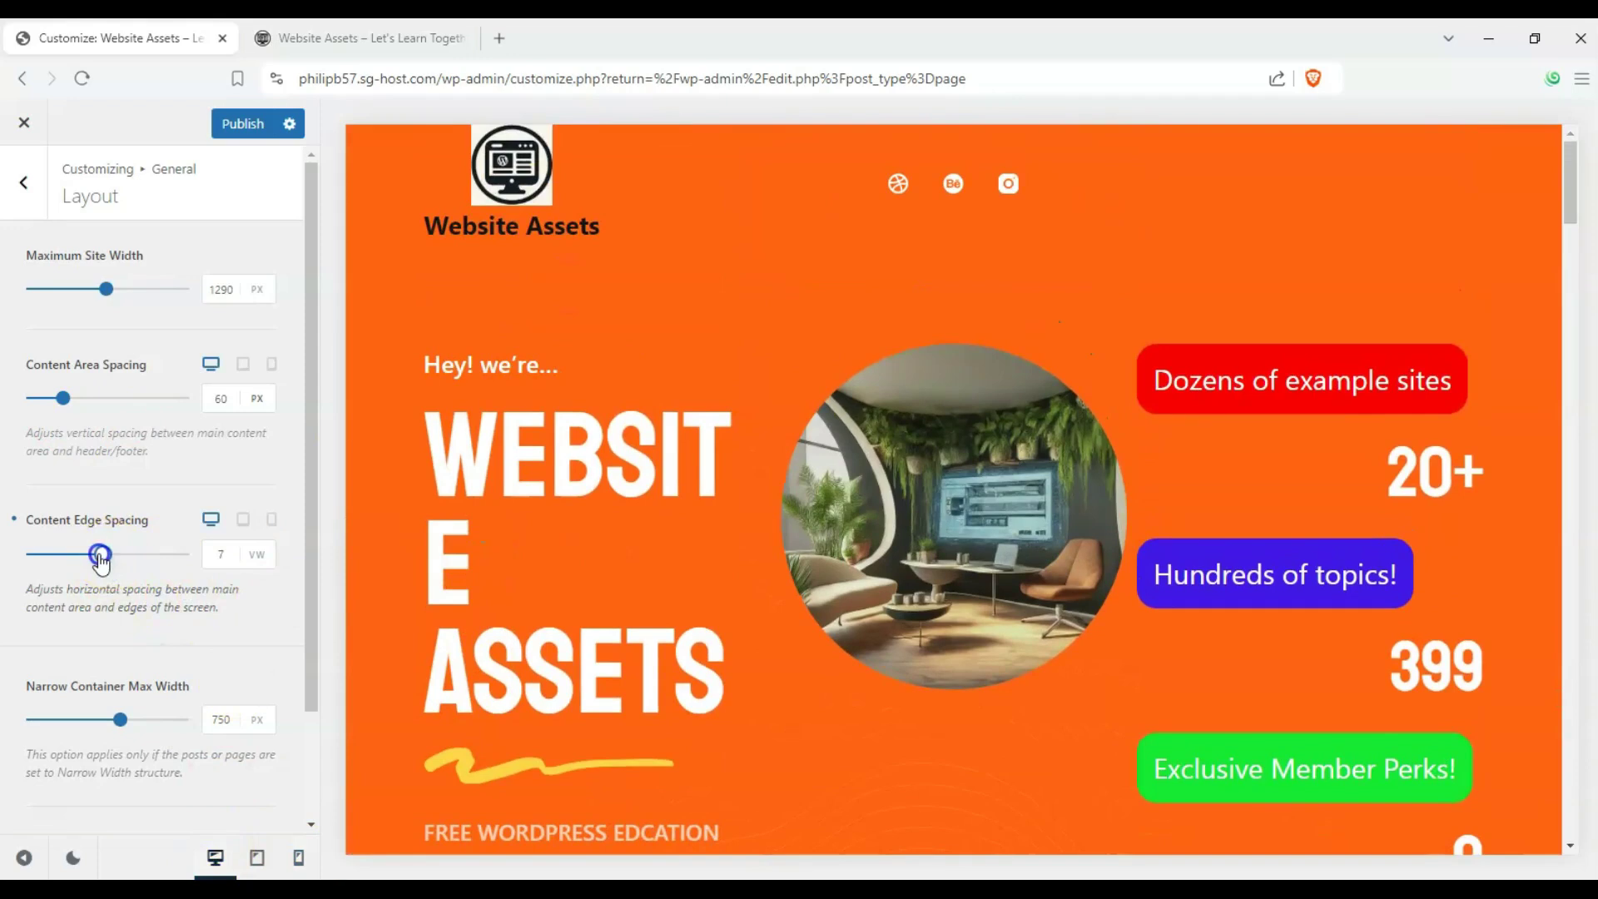
pyautogui.moveTo(100, 559); pyautogui.dragTo(48, 565)
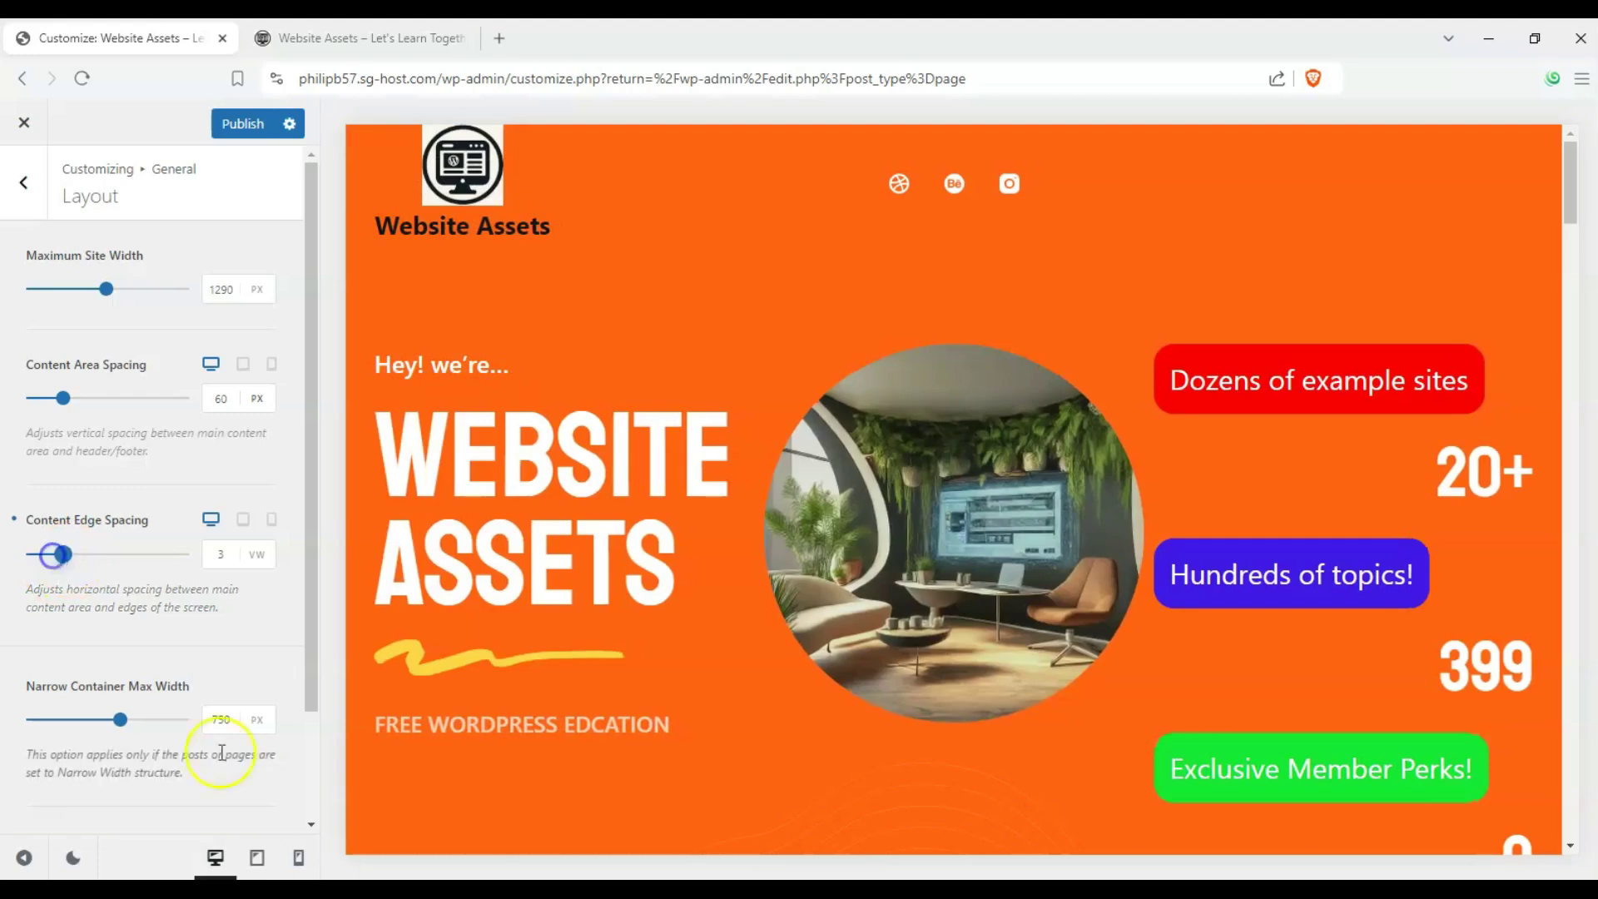
pyautogui.click(298, 857)
pyautogui.click(208, 859)
pyautogui.click(302, 858)
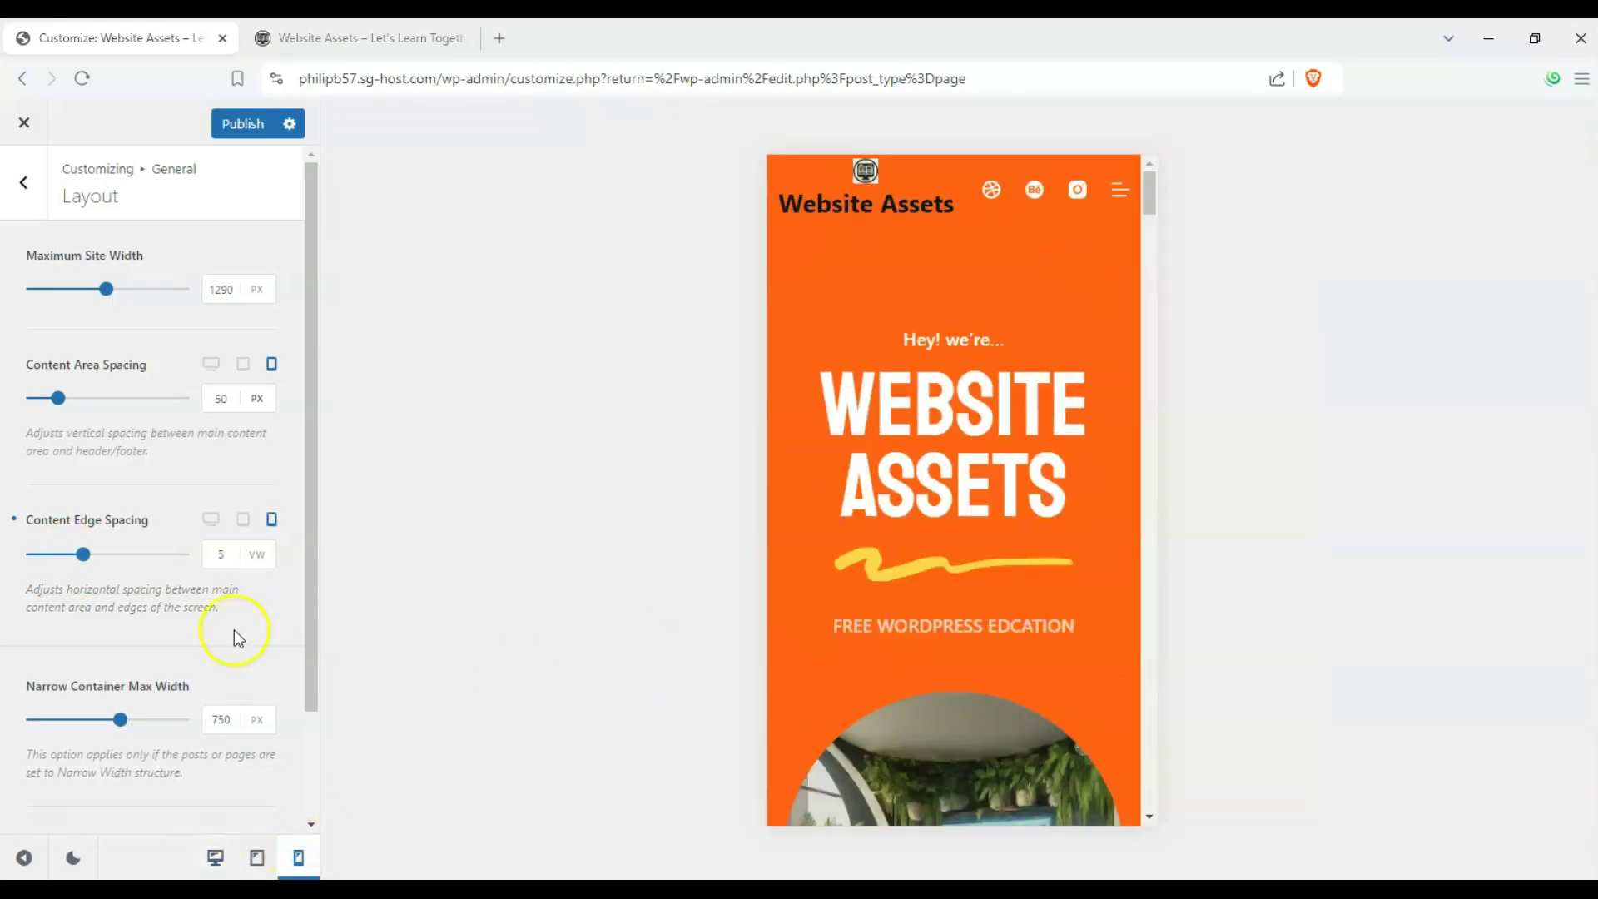
pyautogui.click(225, 864)
# Step: Increase the Wide Alignment Offset slider
pyautogui.scroll(-2, 234, 545)
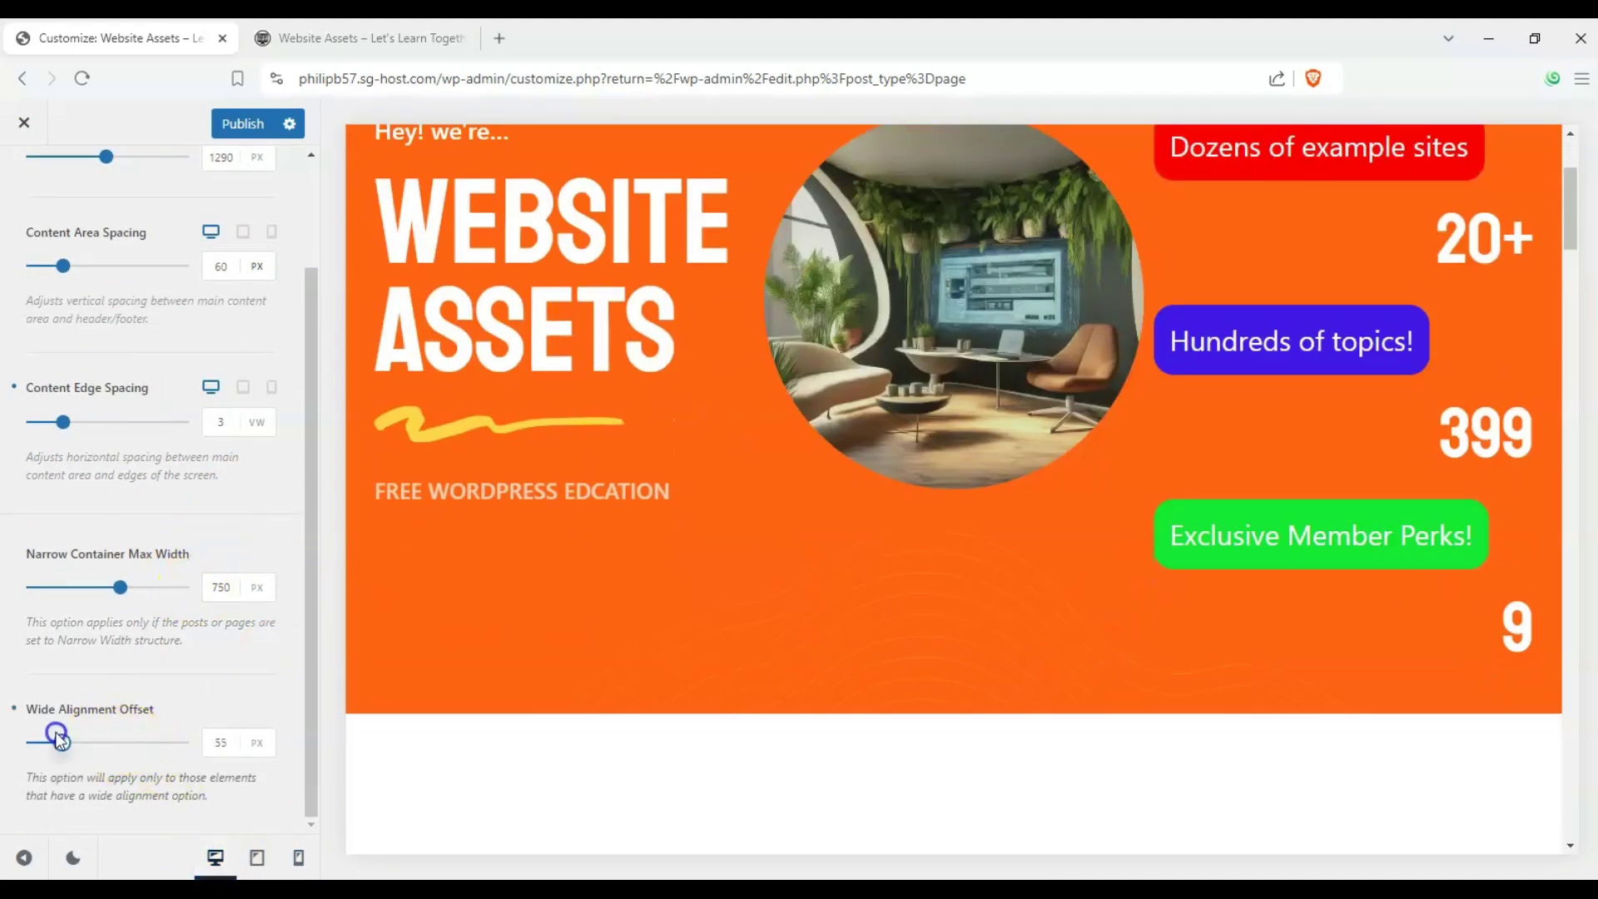
pyautogui.moveTo(126, 732); pyautogui.dragTo(174, 733)
pyautogui.scroll(2, 208, 691)
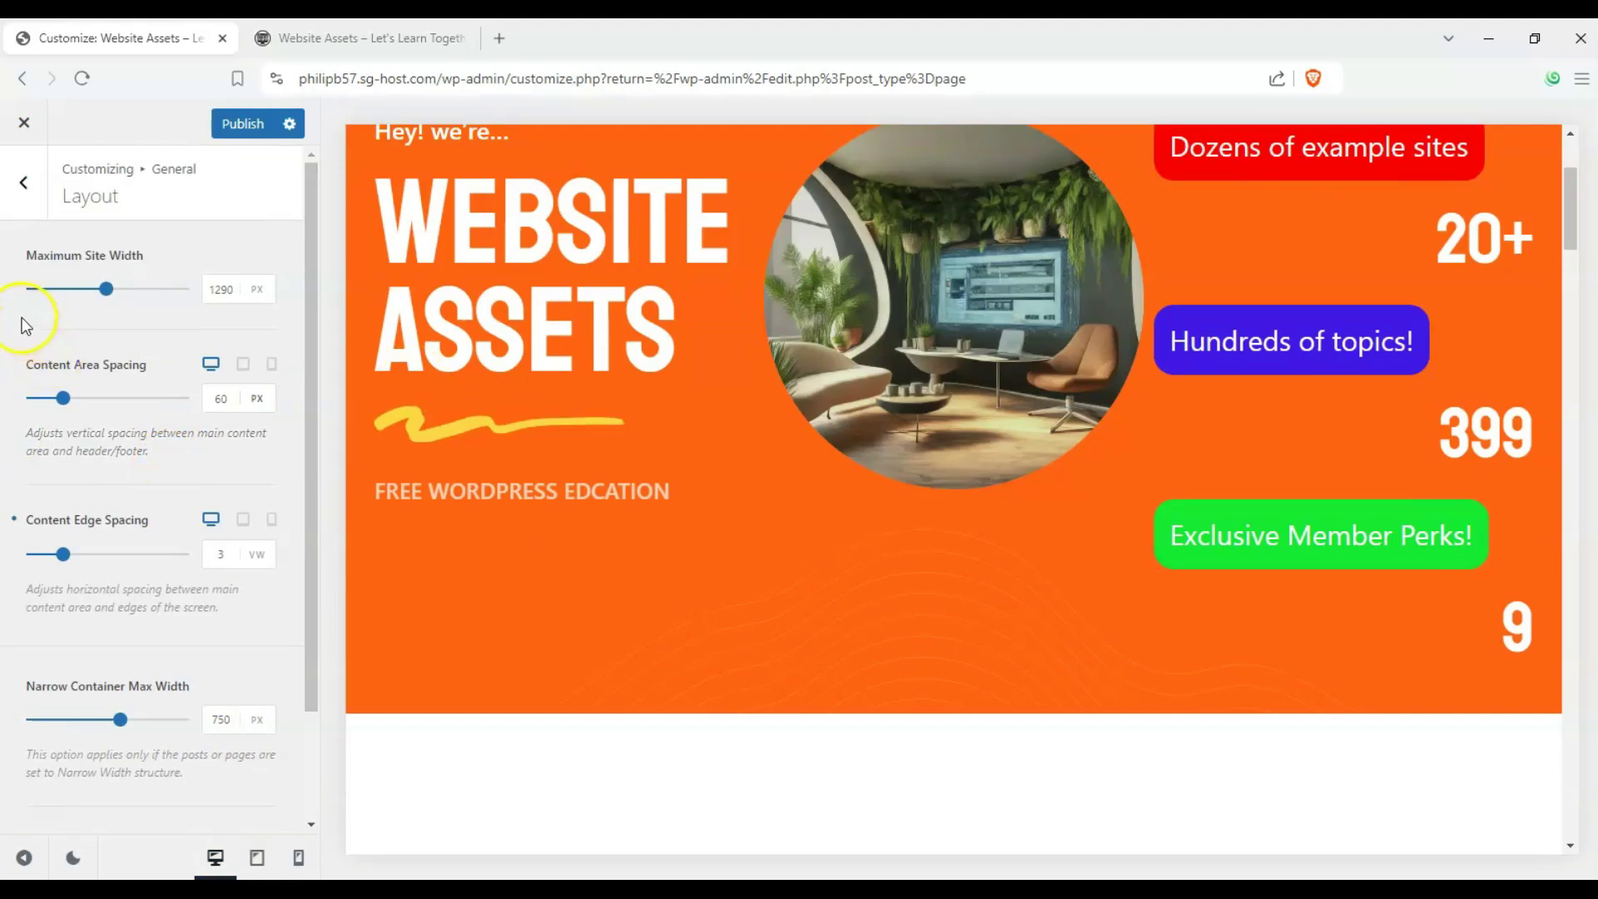
# Step: Set the tablet content edge spacing to 8 vw in tablet preview
pyautogui.click(295, 859)
pyautogui.click(257, 859)
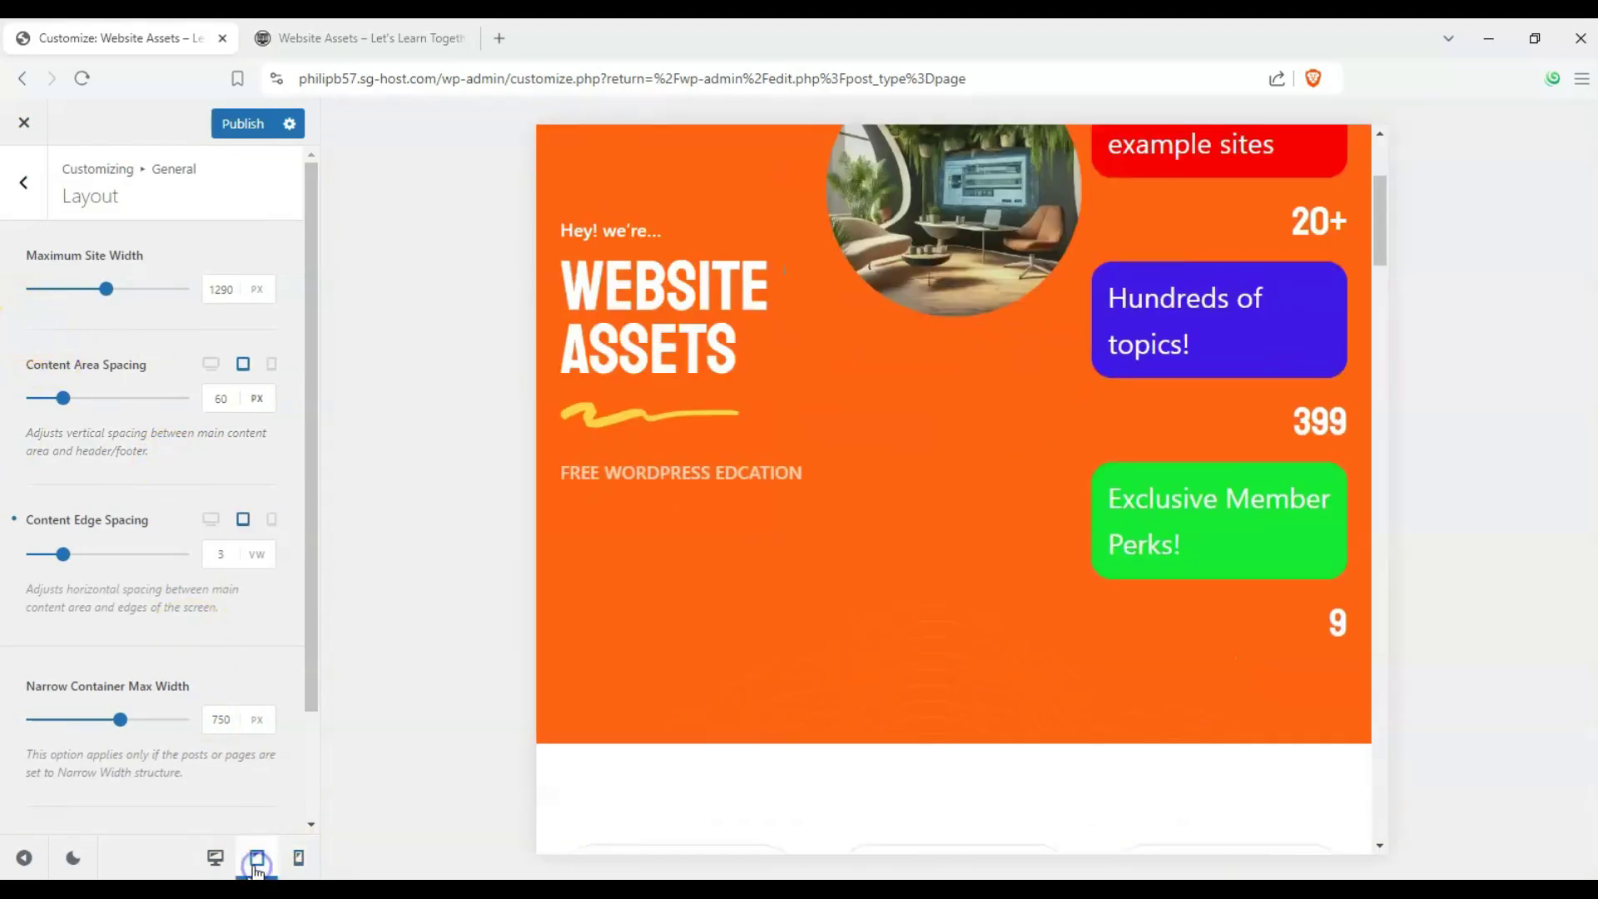
pyautogui.scroll(3, 632, 627)
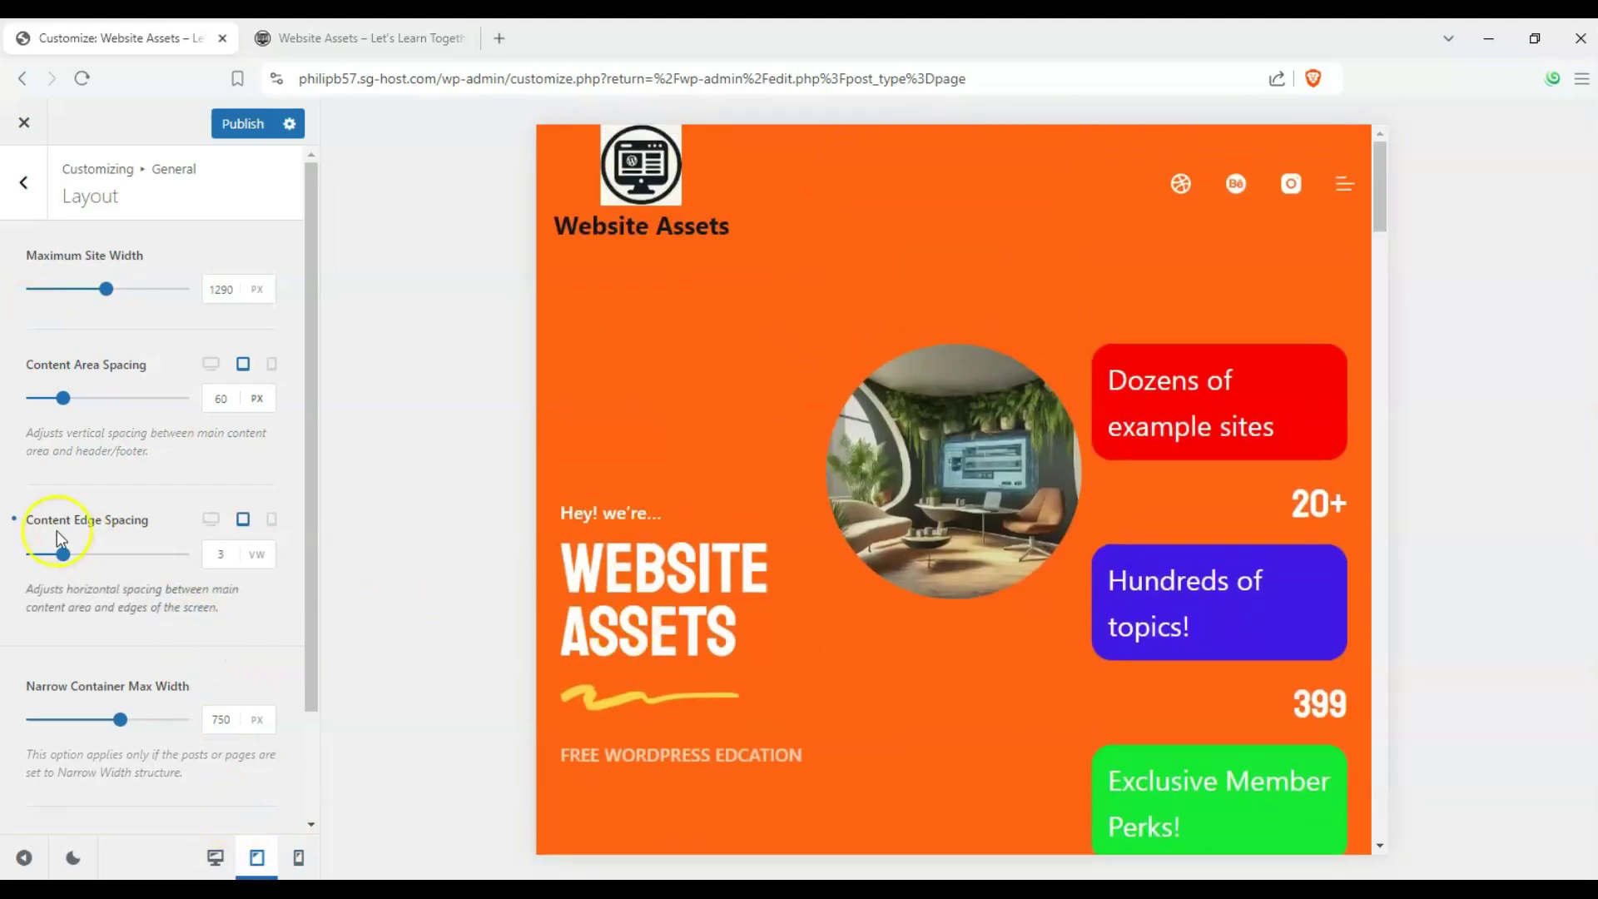
pyautogui.moveTo(76, 566)
pyautogui.mouseDown()
pyautogui.moveTo(47, 558)
pyautogui.moveTo(99, 572)
pyautogui.mouseUp()
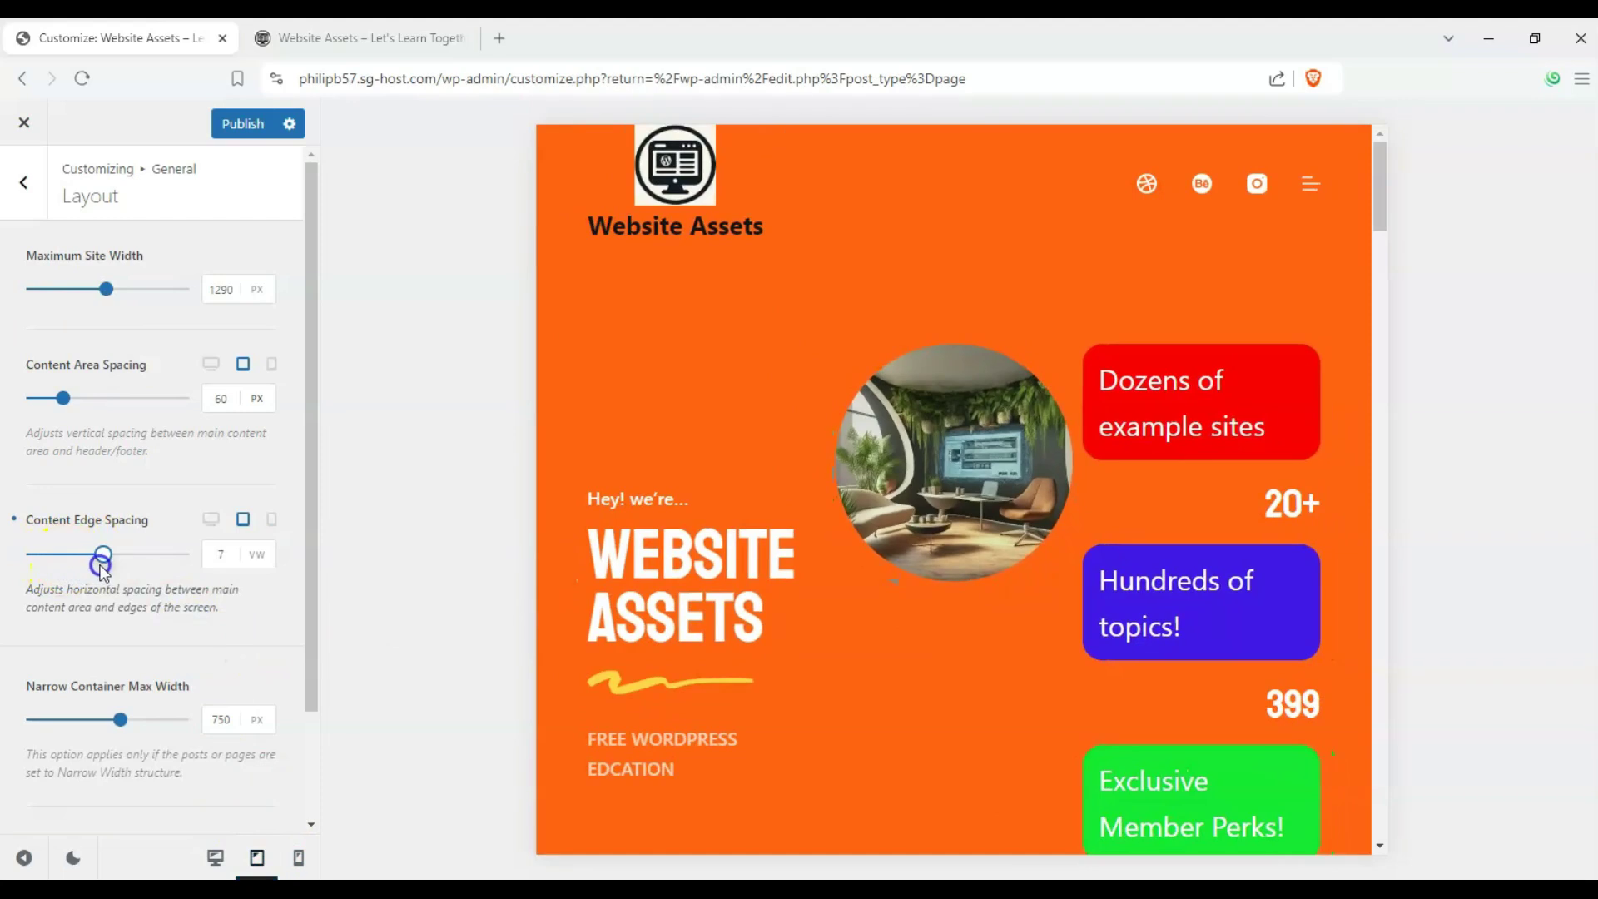
# Step: Publish the layout changes and go back to the General settings
pyautogui.click(227, 859)
pyautogui.click(244, 133)
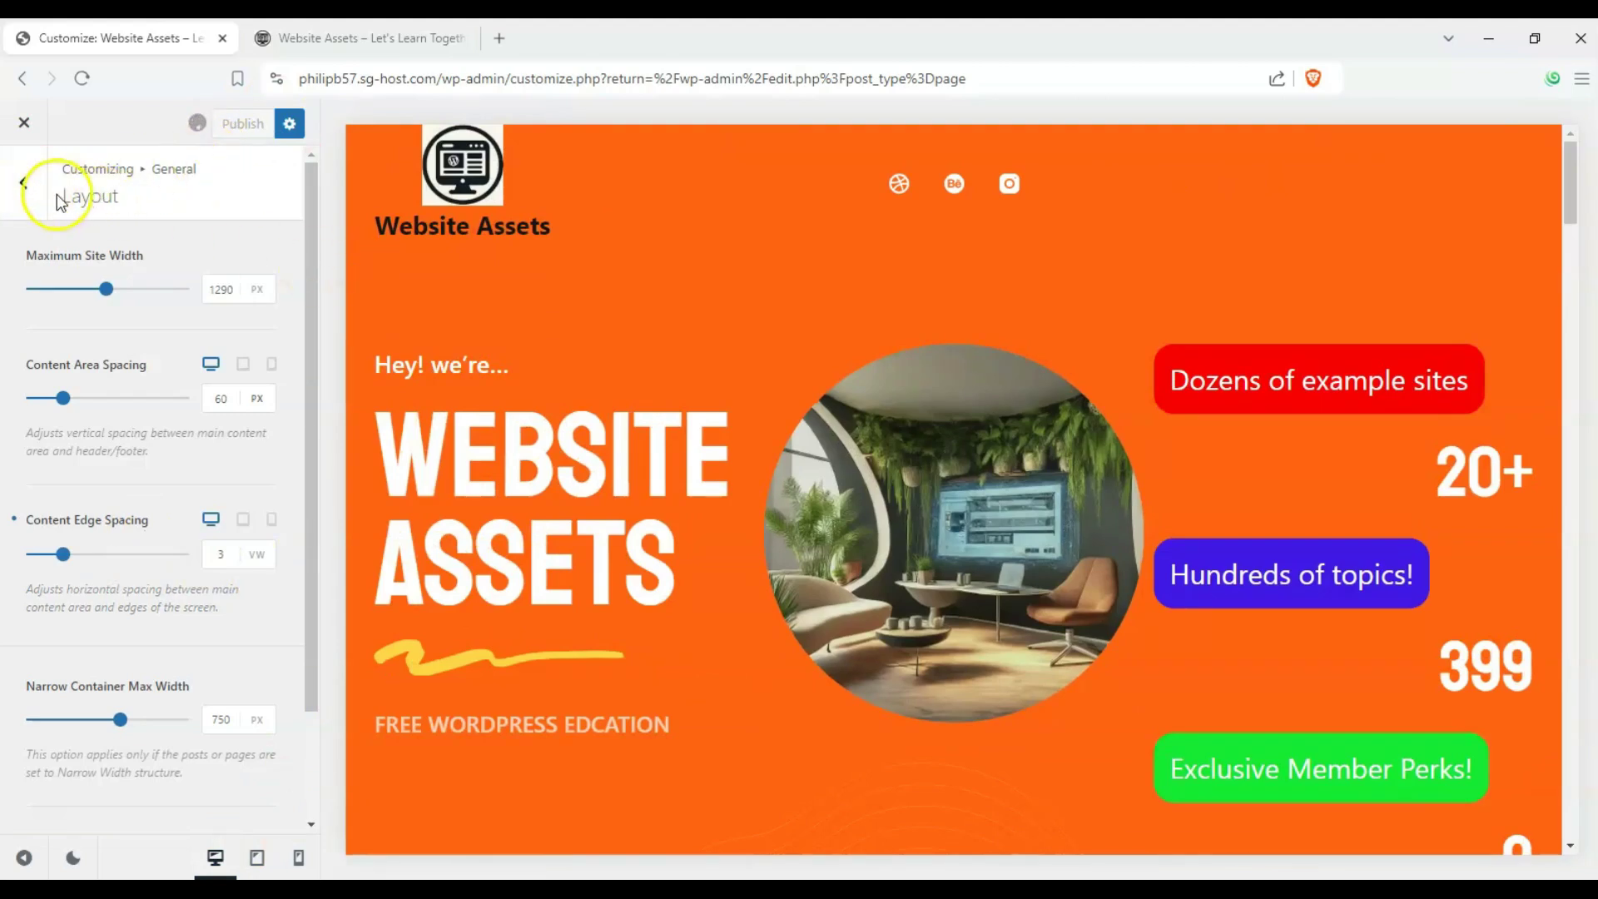
pyautogui.click(35, 199)
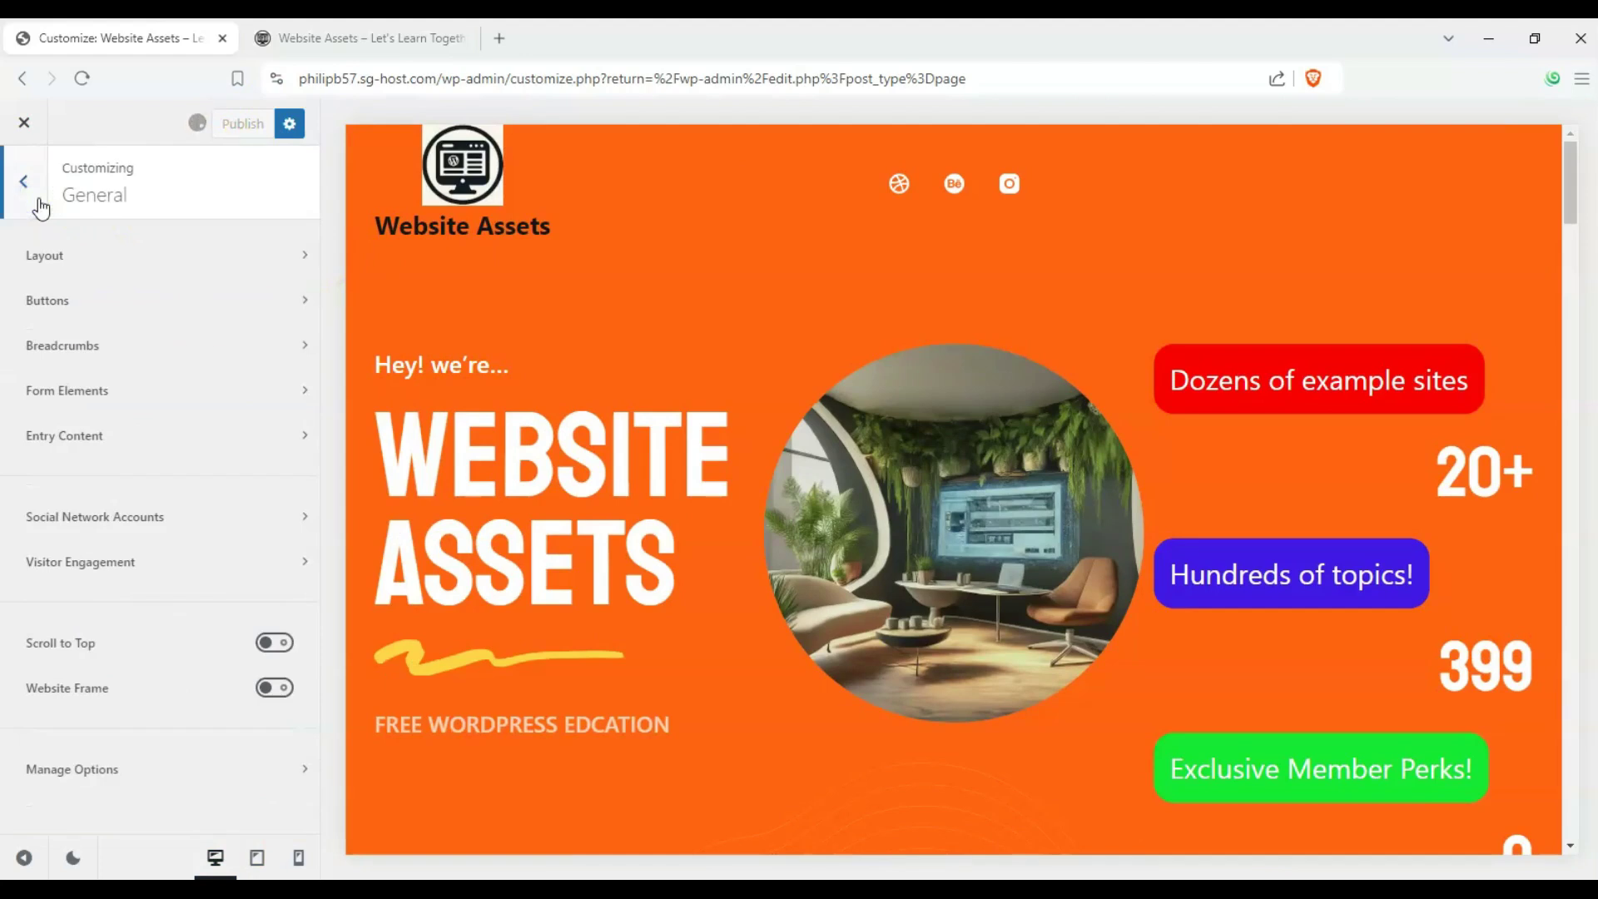
pyautogui.click(312, 867)
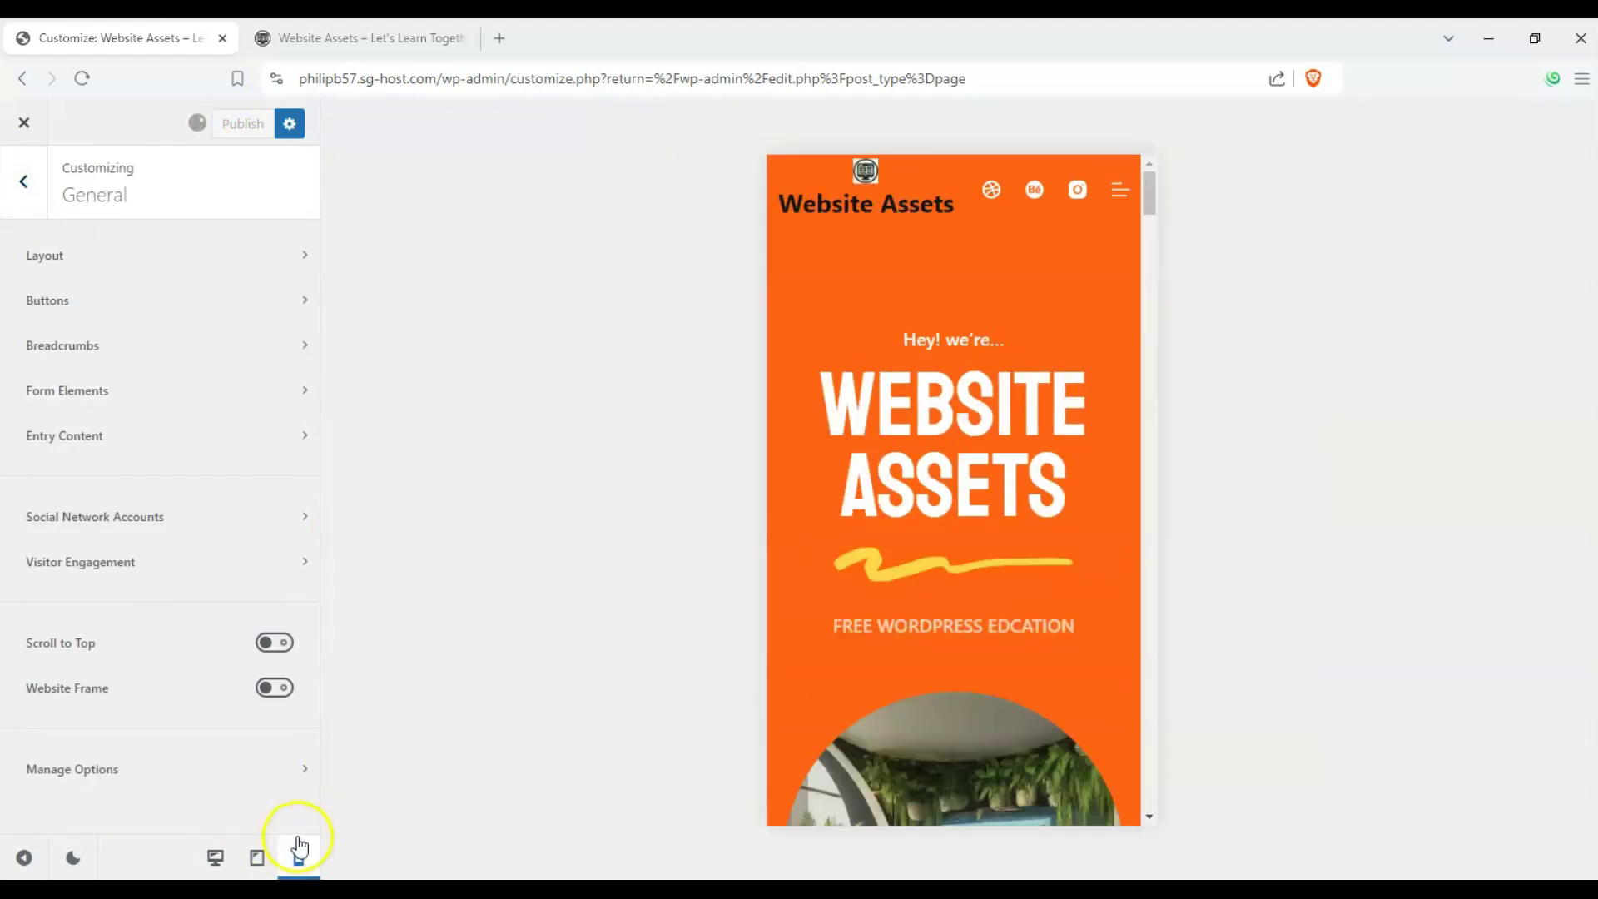
# Step: Return to the main Customizer sections and open the Header builder with the mobile menu showing
pyautogui.click(1121, 190)
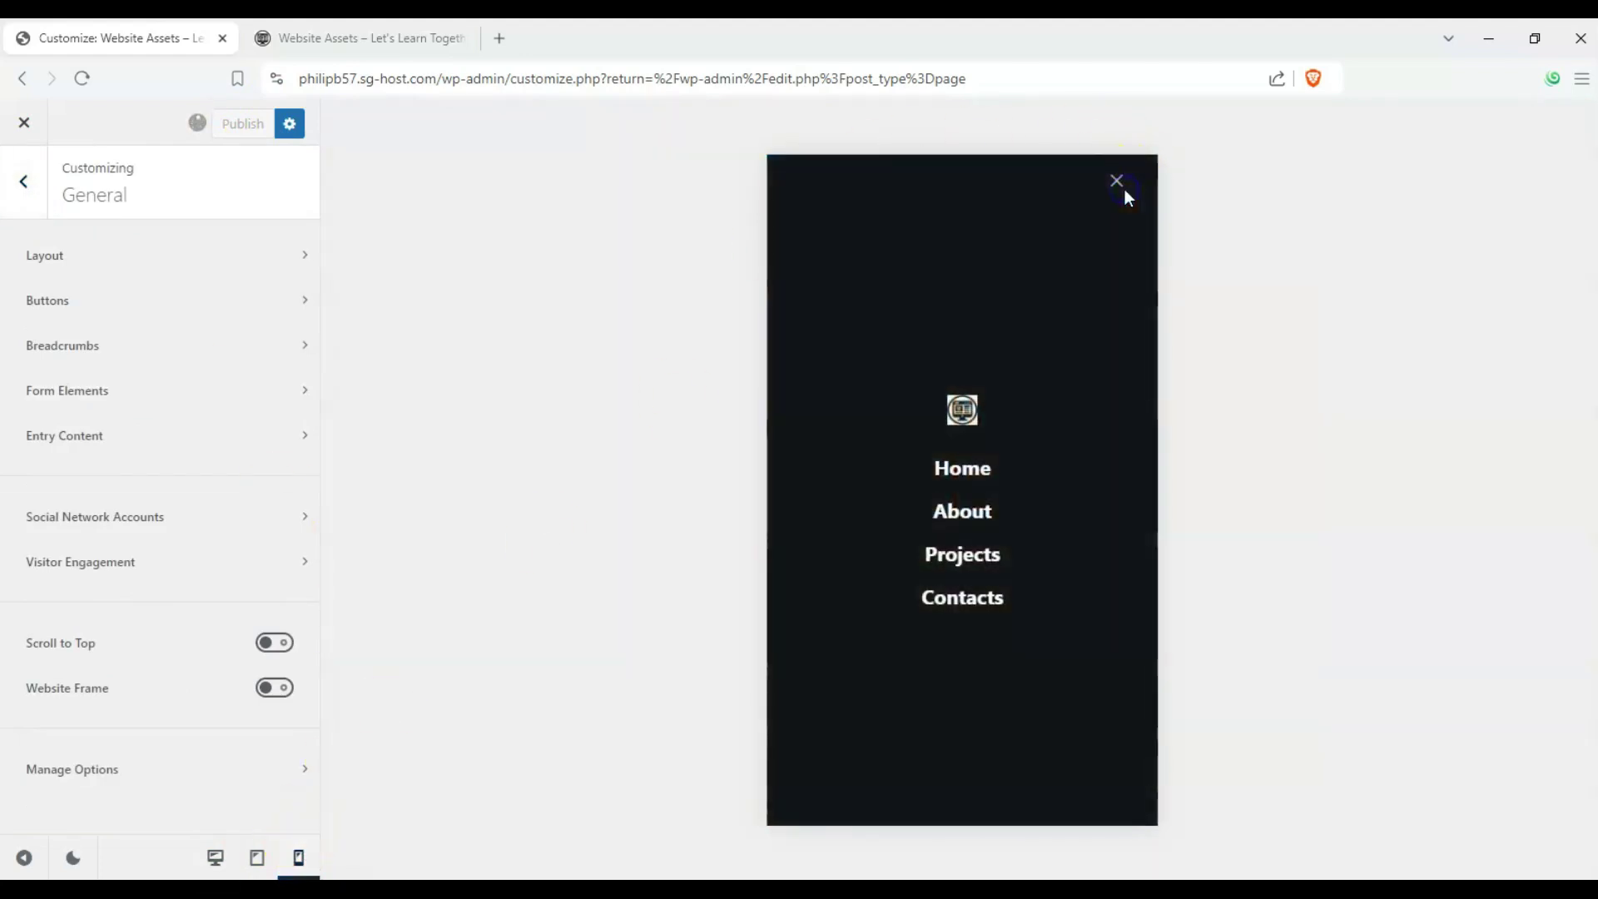
pyautogui.click(1125, 178)
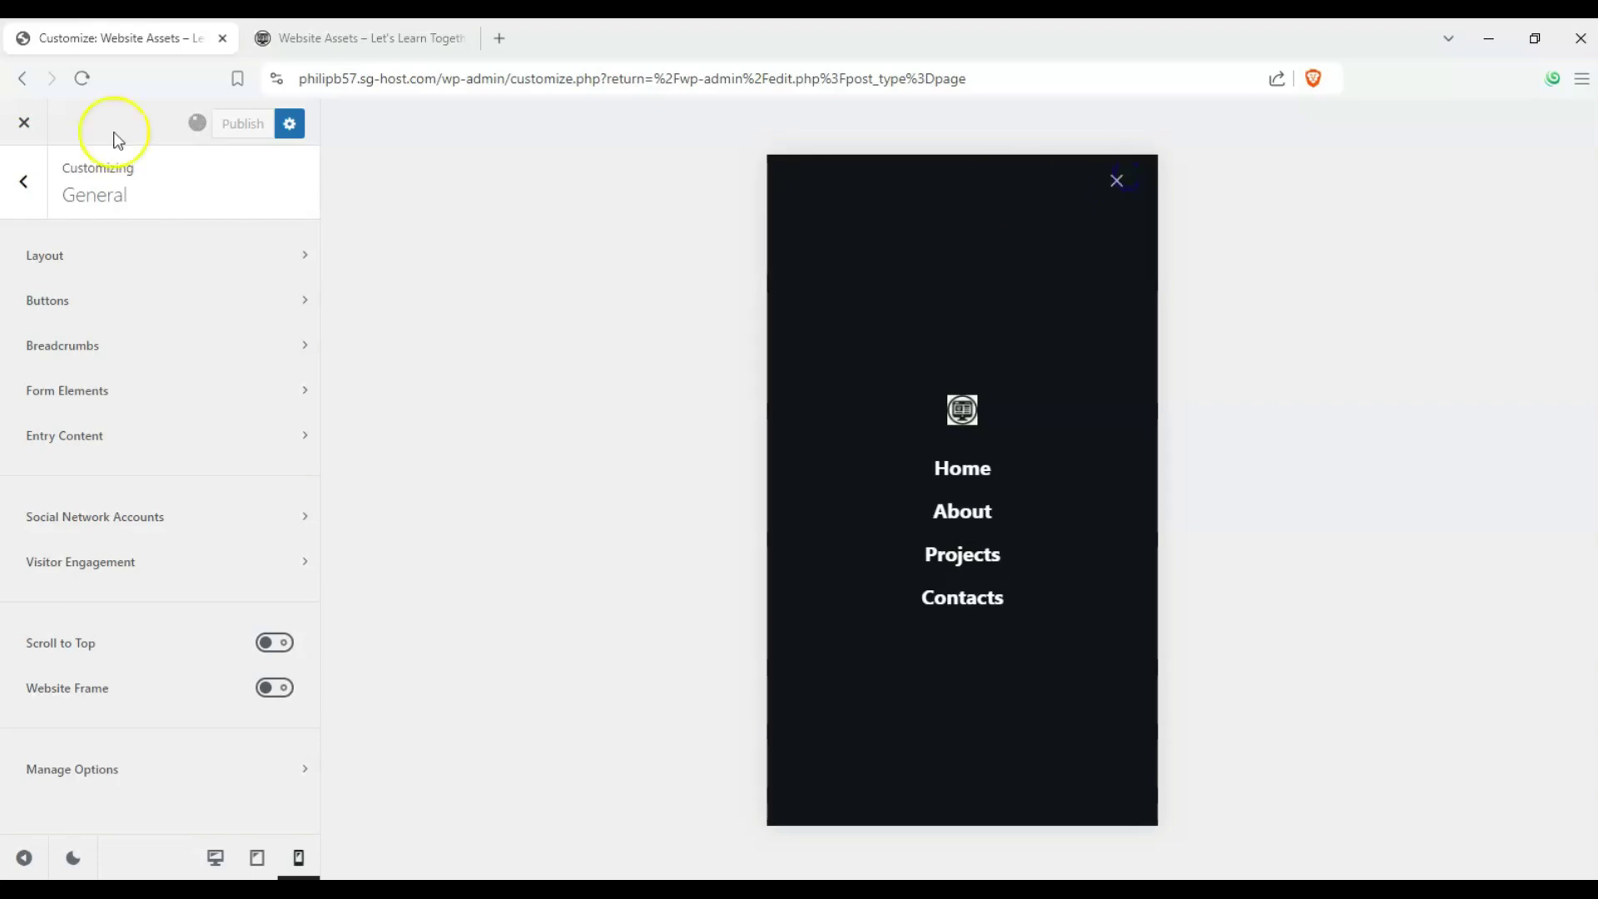
pyautogui.click(43, 204)
pyautogui.click(143, 414)
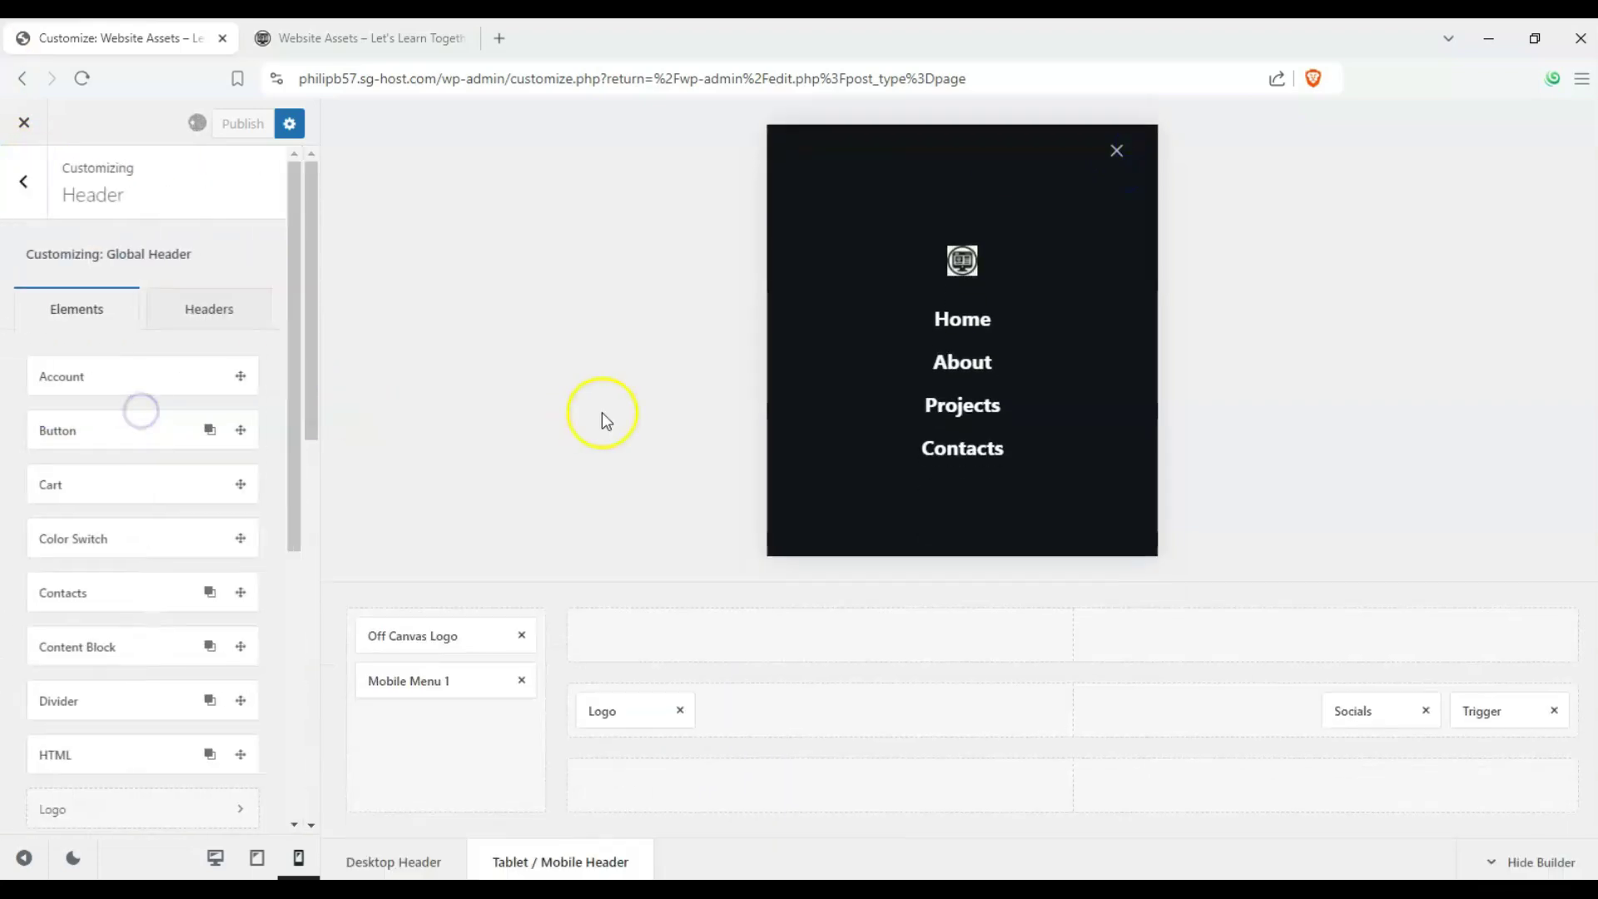
pyautogui.click(1119, 152)
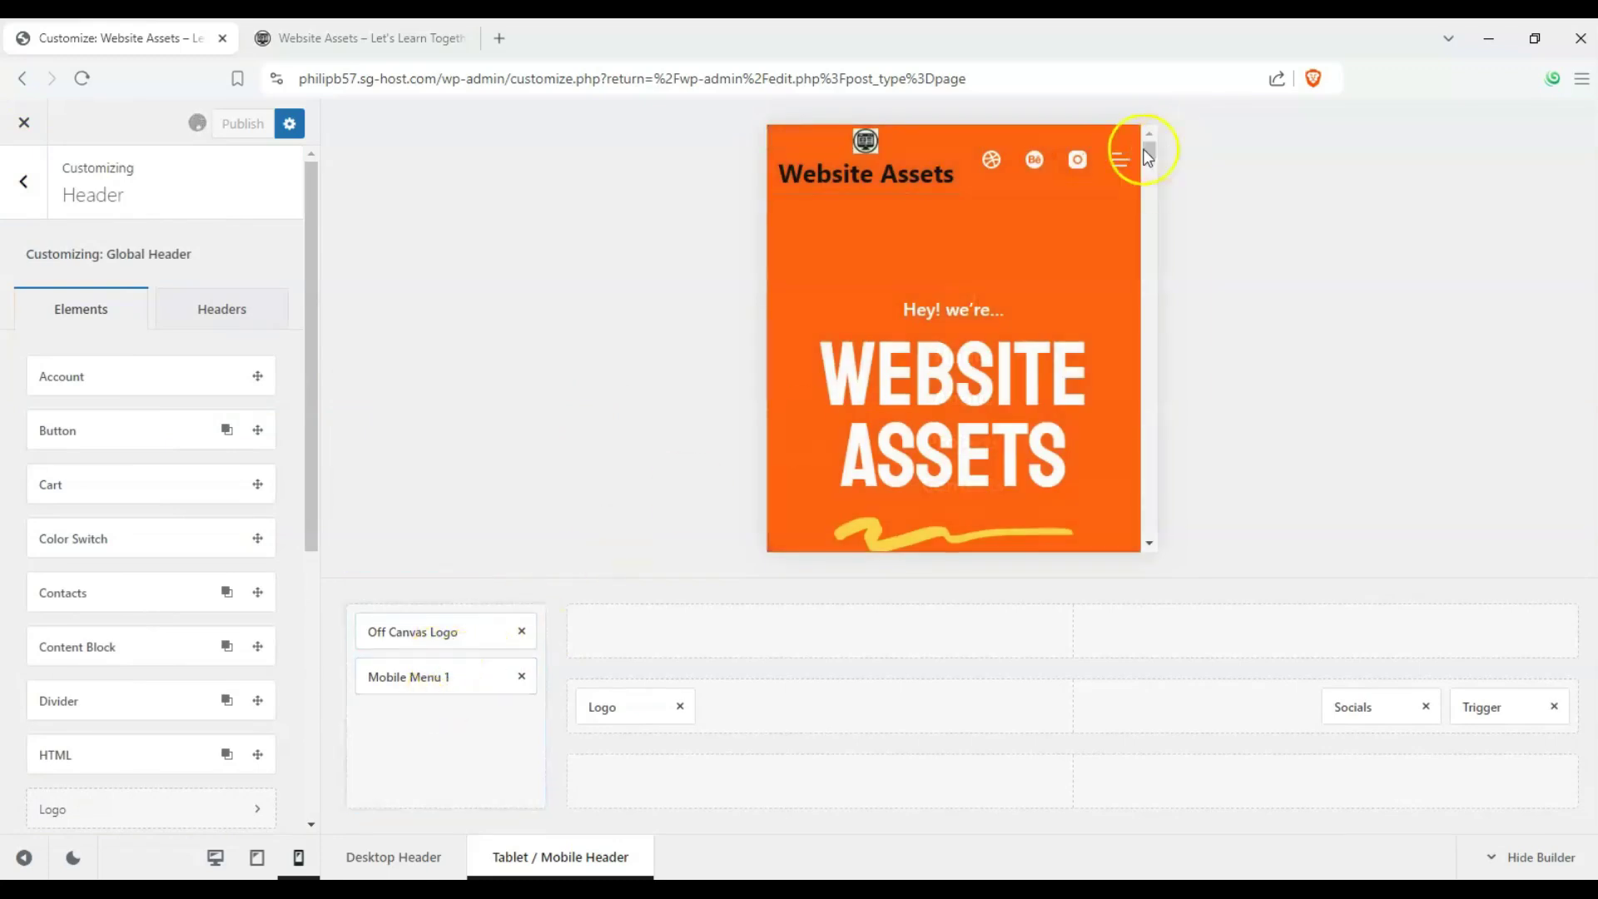
pyautogui.click(1120, 160)
# Step: Open Mobile Menu 1 and raise its items vertical spacing to 12 px
pyautogui.click(437, 676)
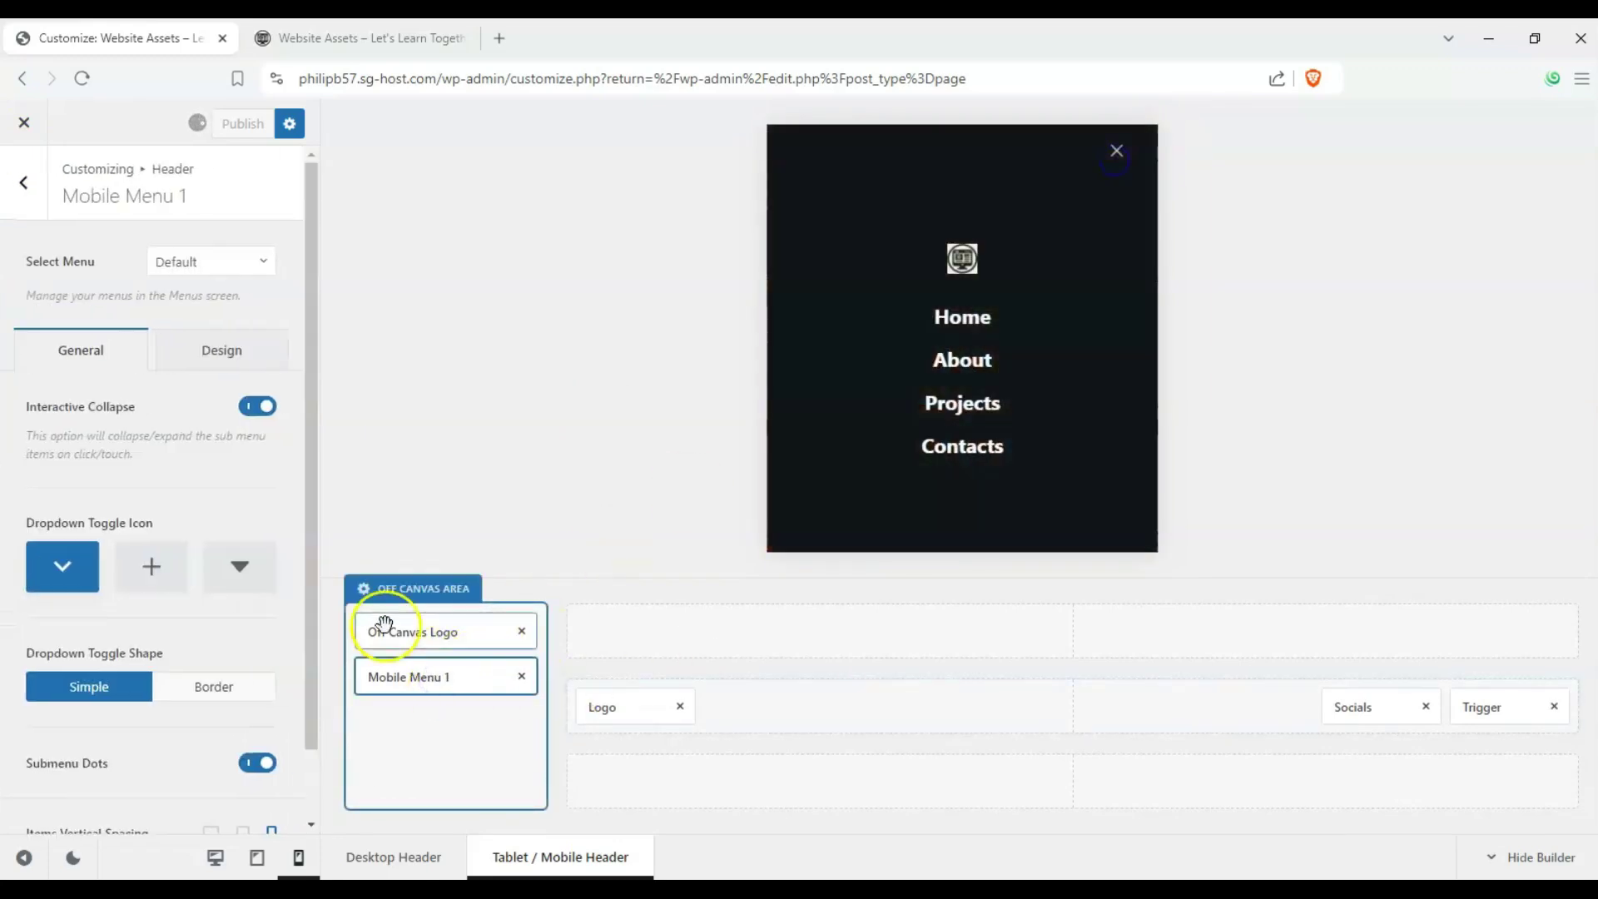
pyautogui.scroll(-1, 138, 454)
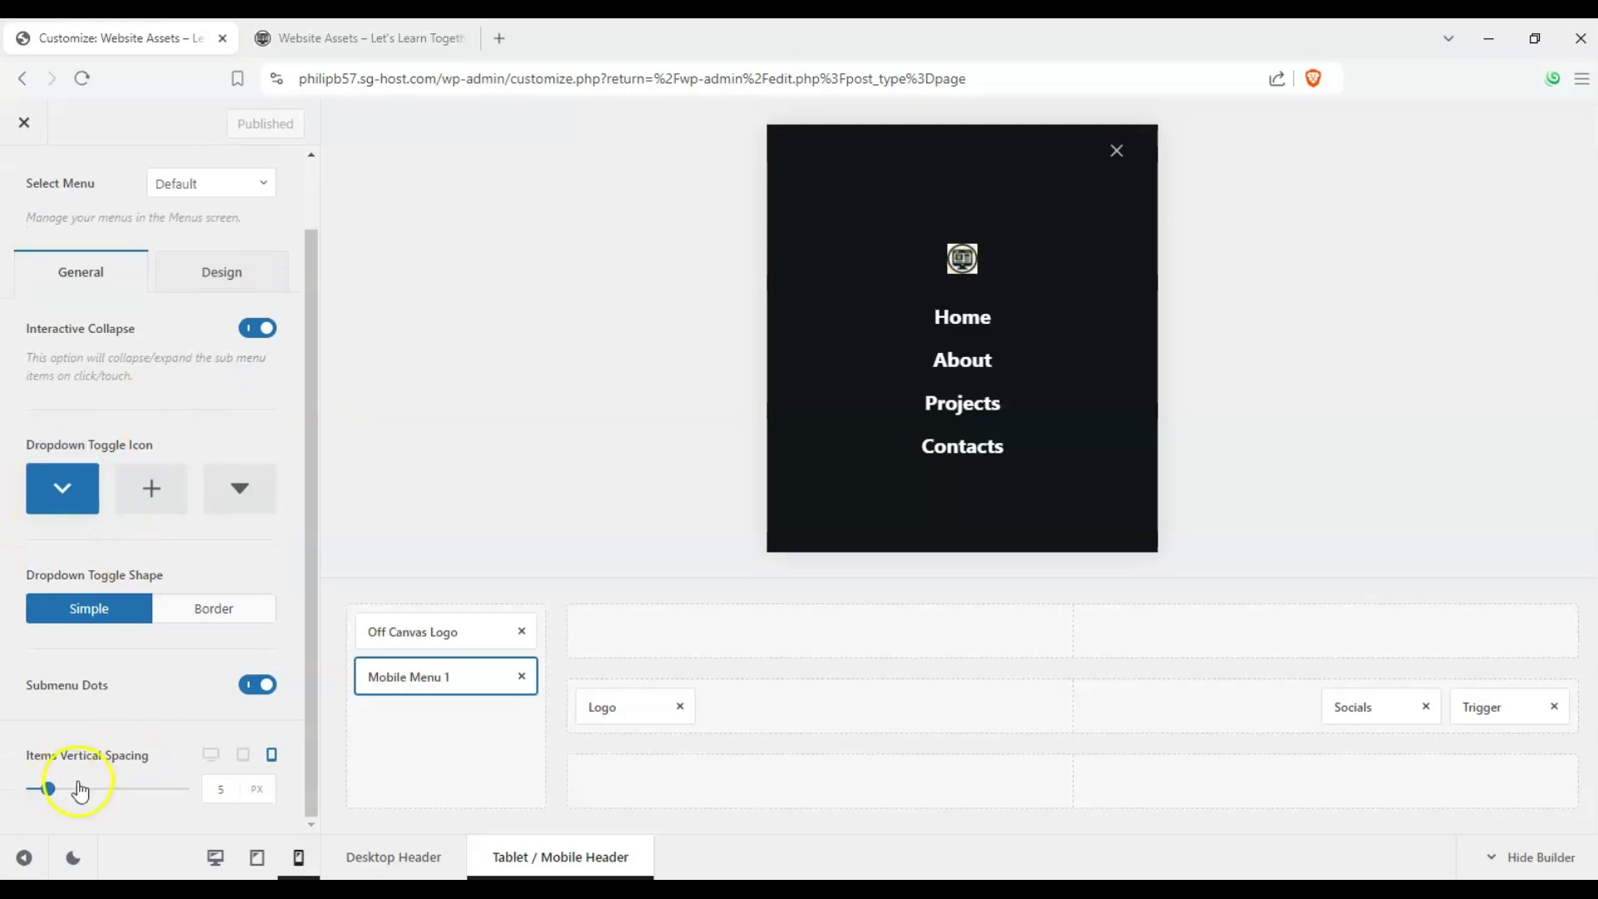
pyautogui.moveTo(79, 791)
pyautogui.mouseDown()
pyautogui.moveTo(54, 780)
pyautogui.moveTo(90, 784)
pyautogui.mouseUp()
pyautogui.click(210, 757)
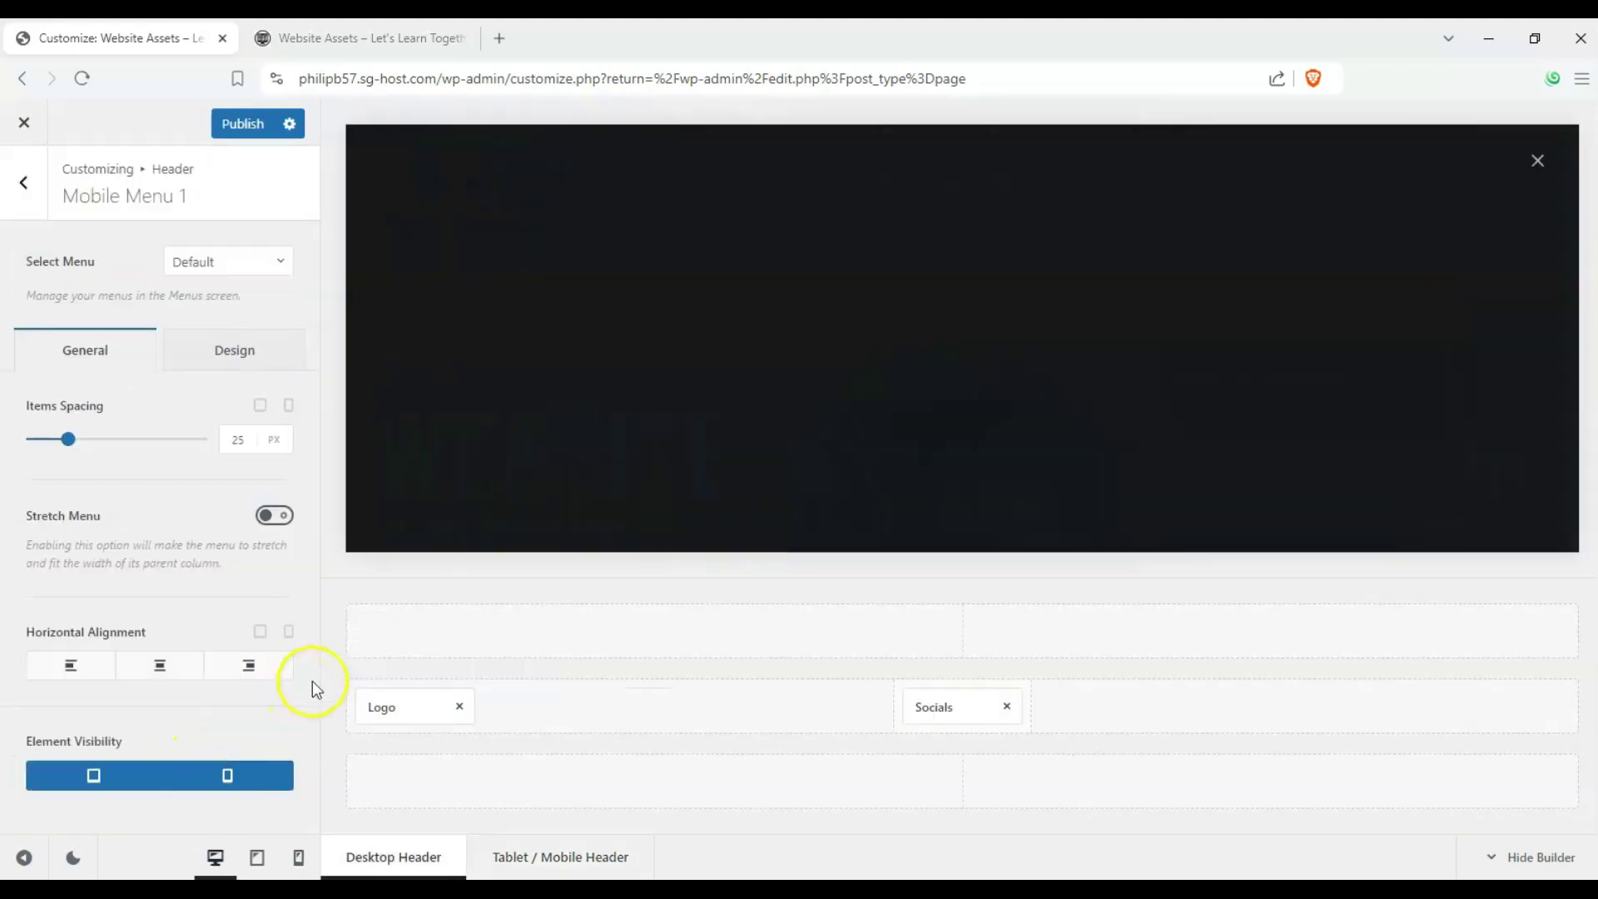
pyautogui.click(1539, 160)
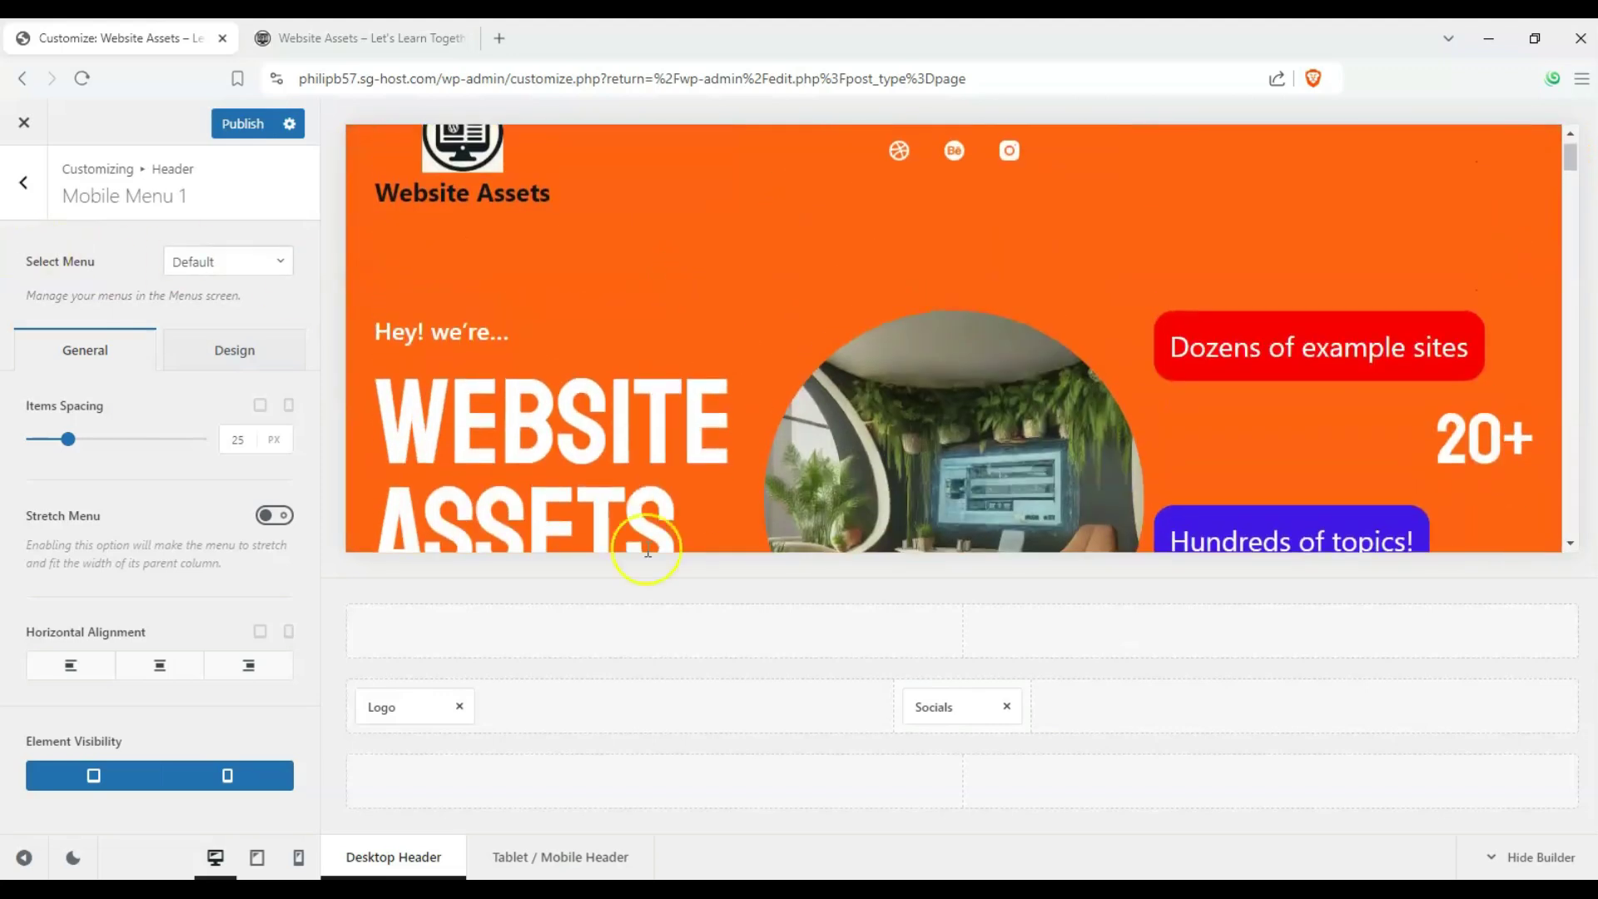
# Step: Preview the header at tablet width and open the off-canvas menu
pyautogui.click(258, 859)
pyautogui.scroll(-2, 106, 496)
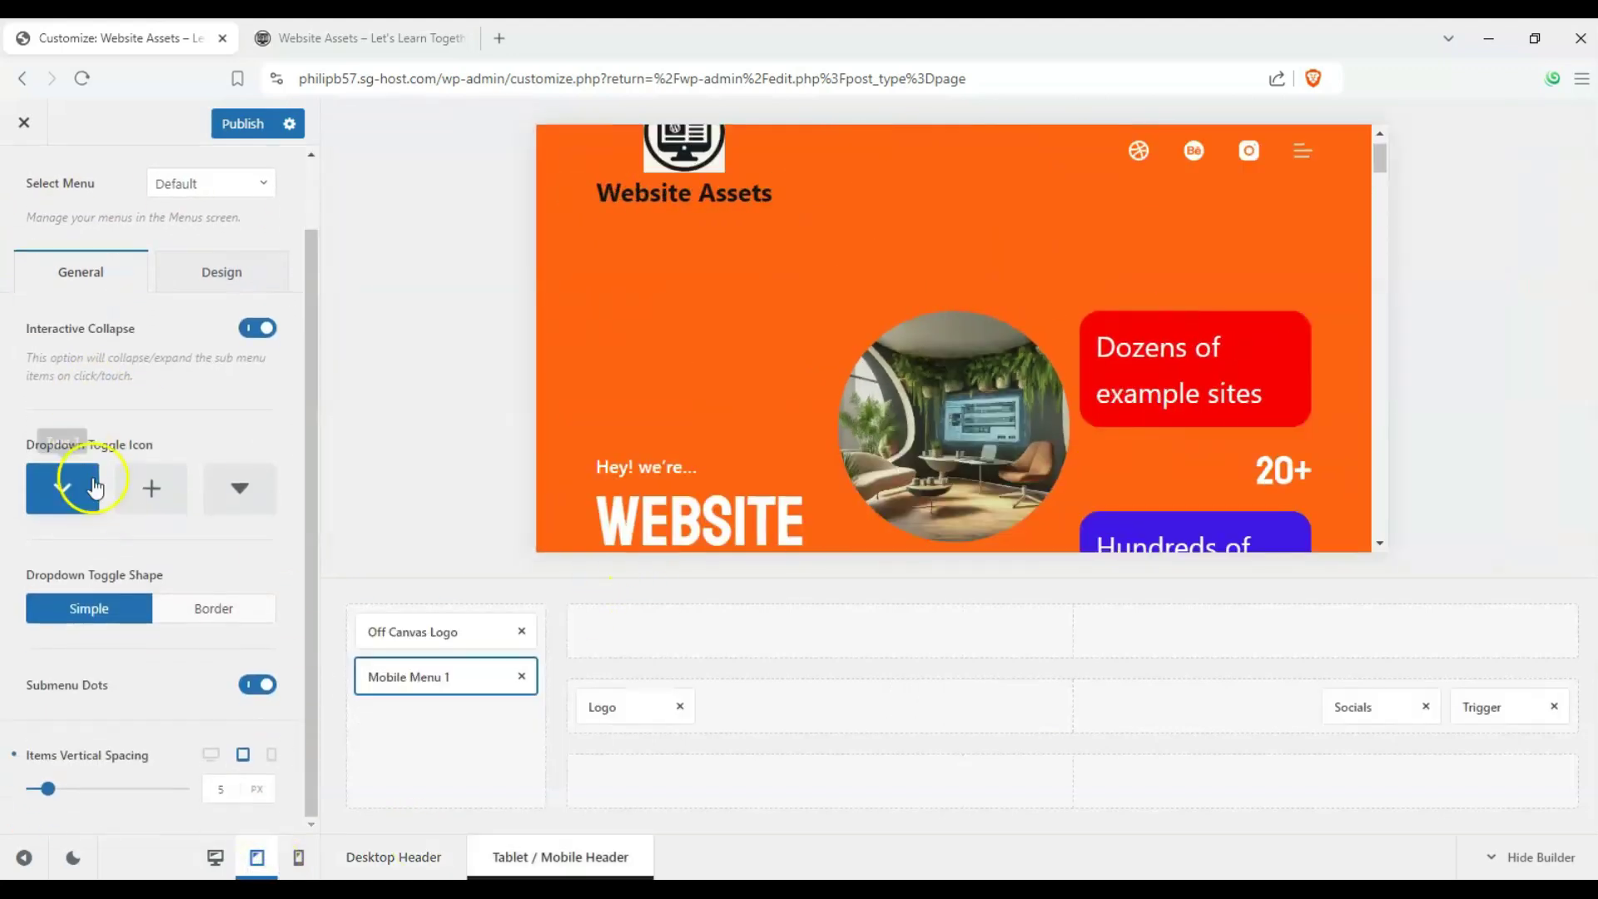
pyautogui.click(1303, 151)
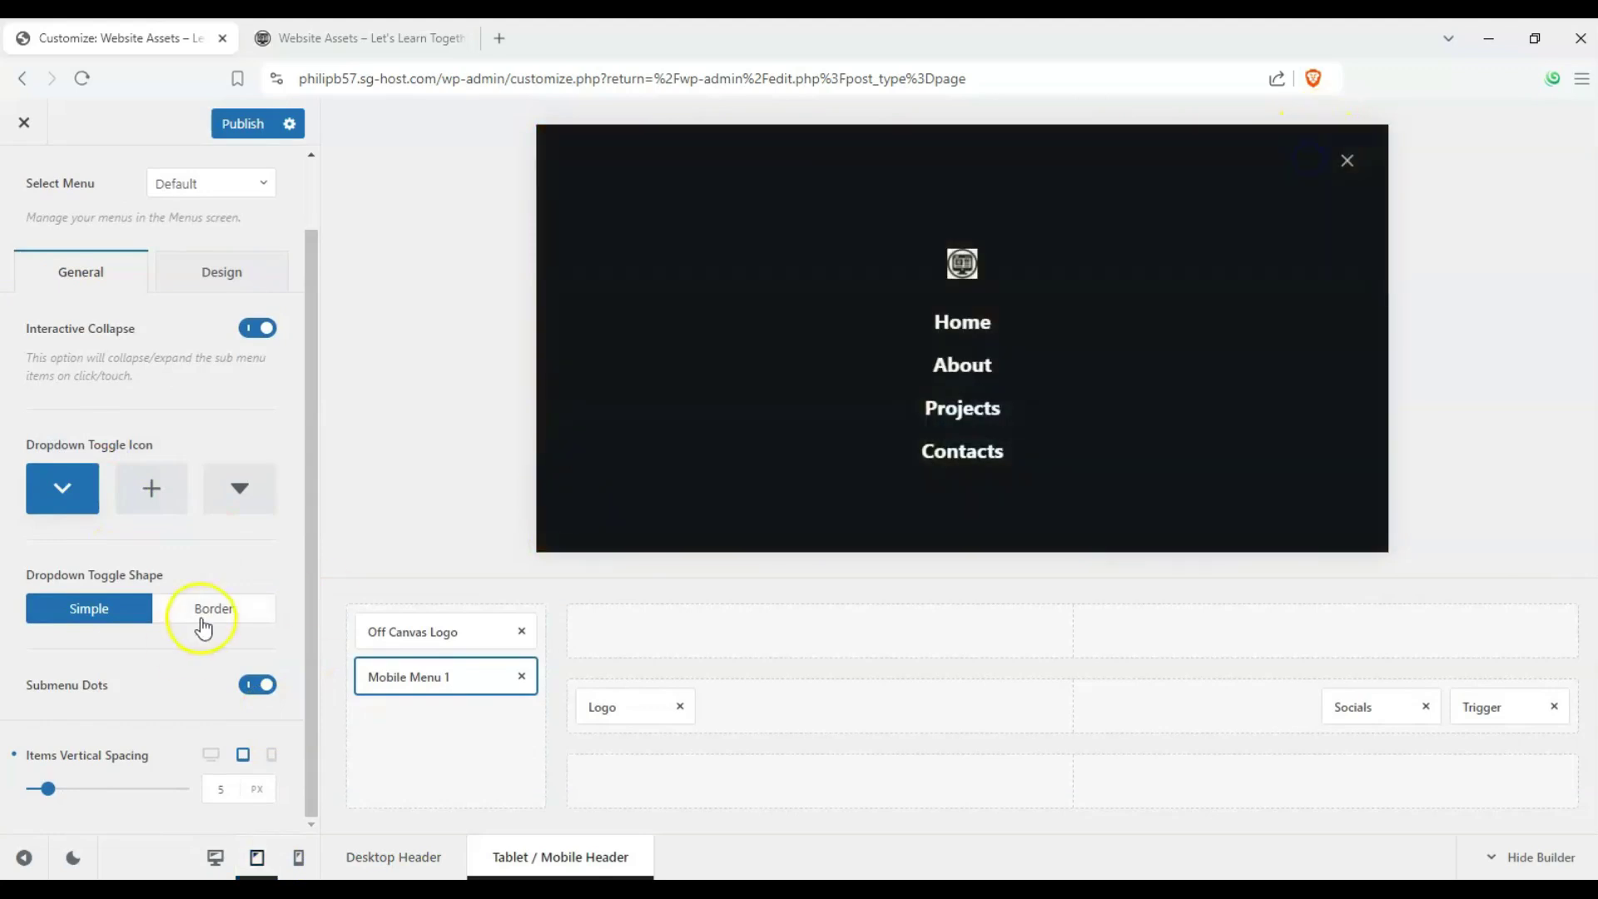
pyautogui.moveTo(134, 789); pyautogui.dragTo(56, 788)
# Step: Compare the menu Items Vertical Spacing between mobile (19) and tablet (9)
pyautogui.click(271, 756)
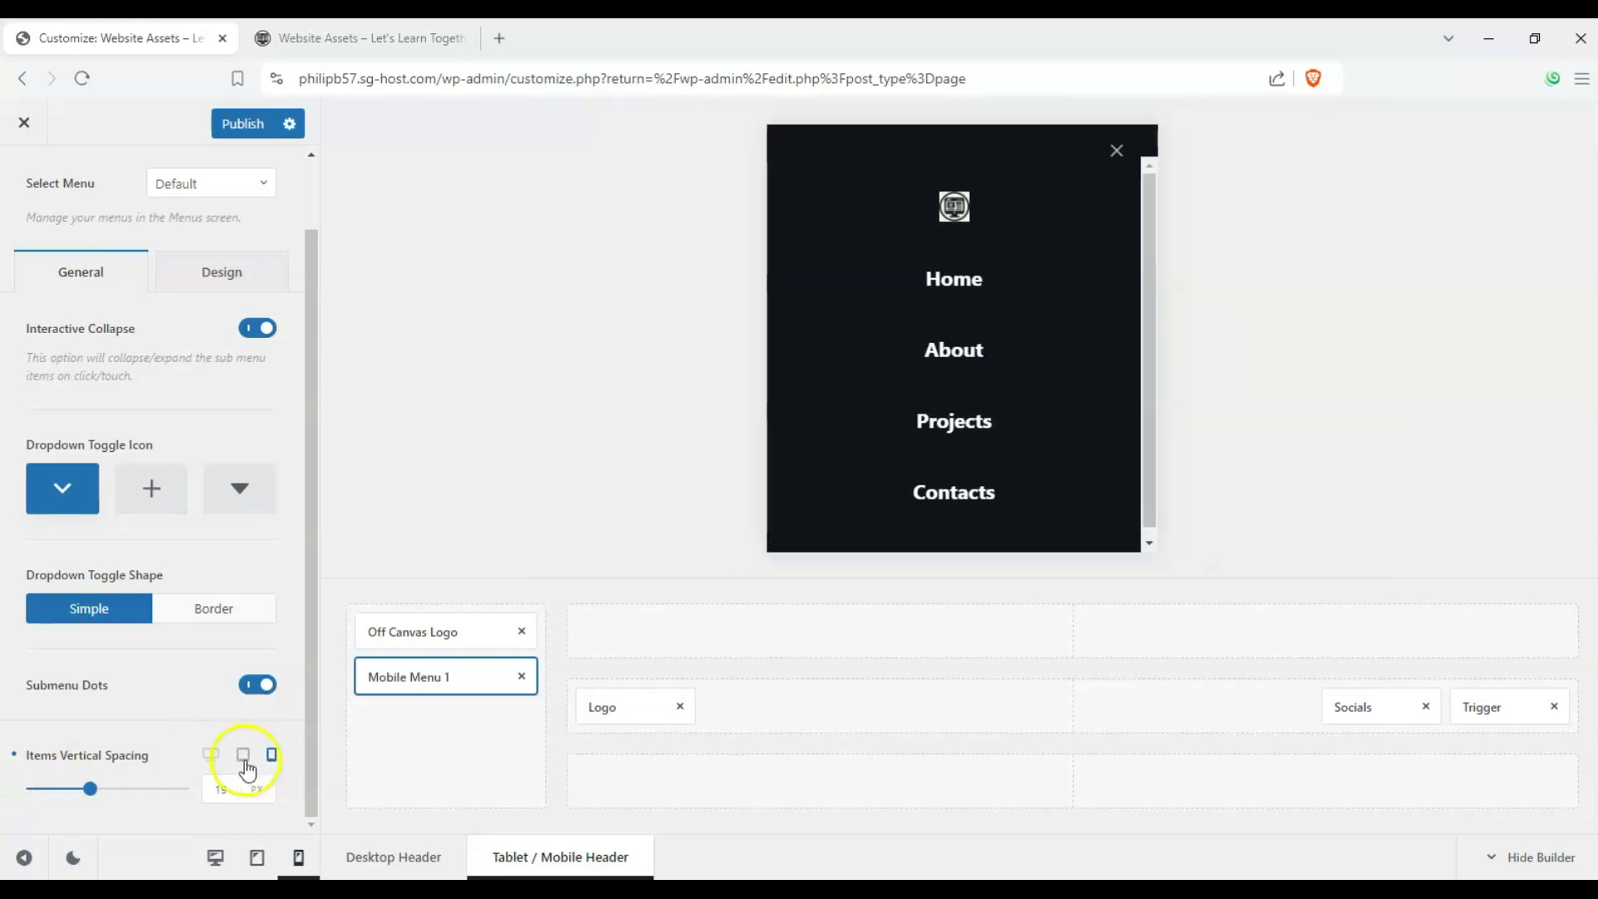
pyautogui.click(243, 757)
pyautogui.click(271, 755)
pyautogui.click(245, 757)
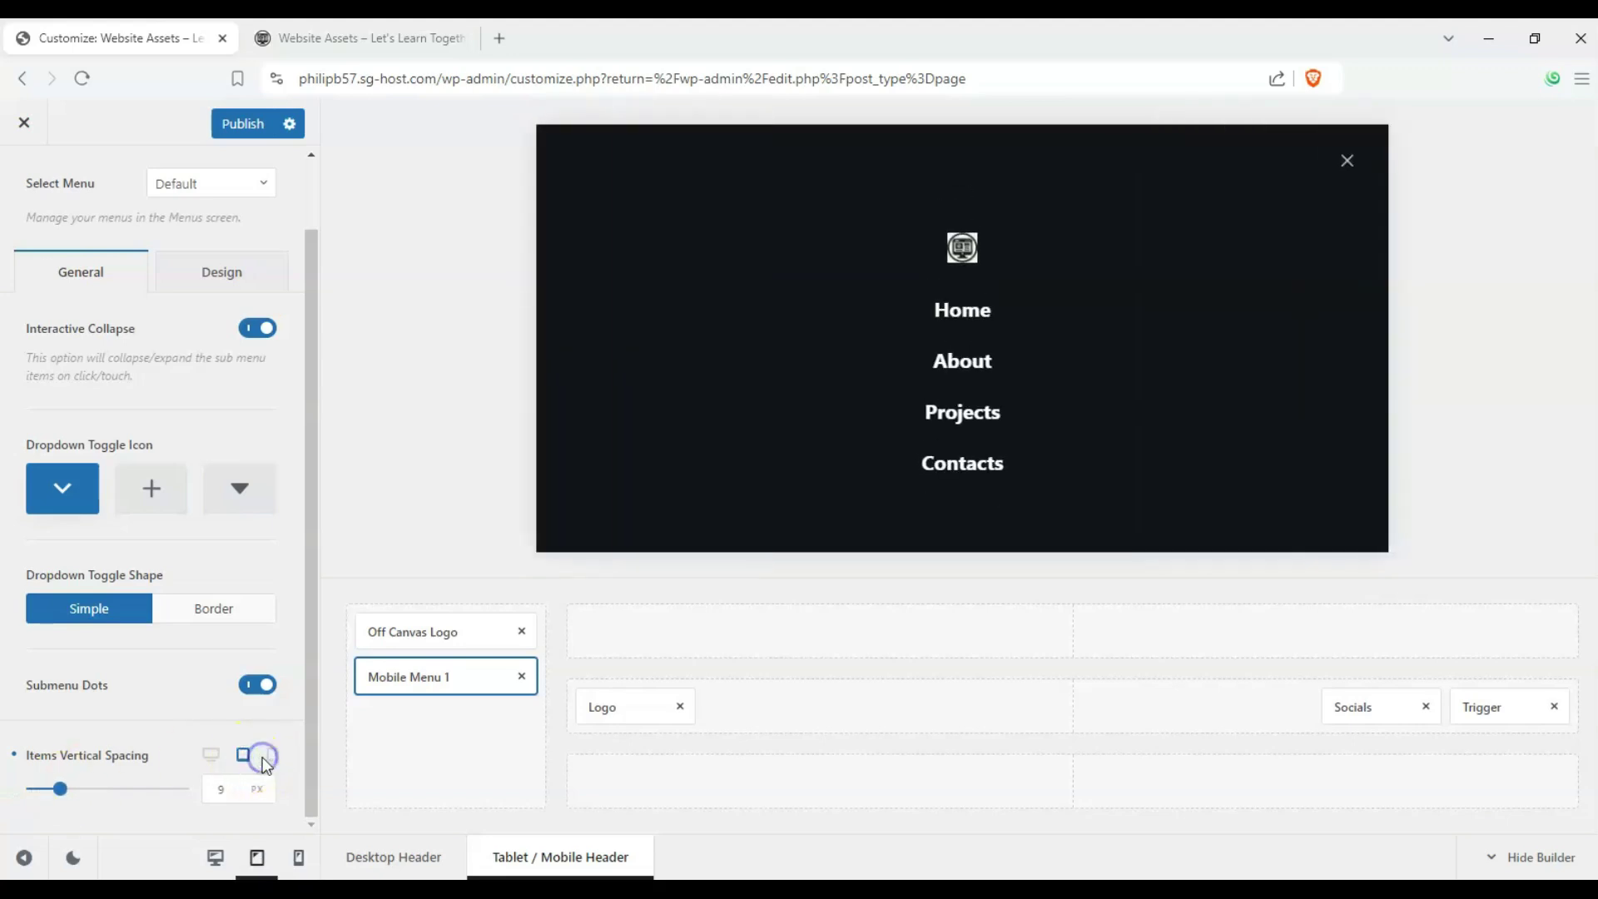
pyautogui.click(272, 756)
pyautogui.click(248, 755)
pyautogui.click(272, 756)
pyautogui.click(244, 754)
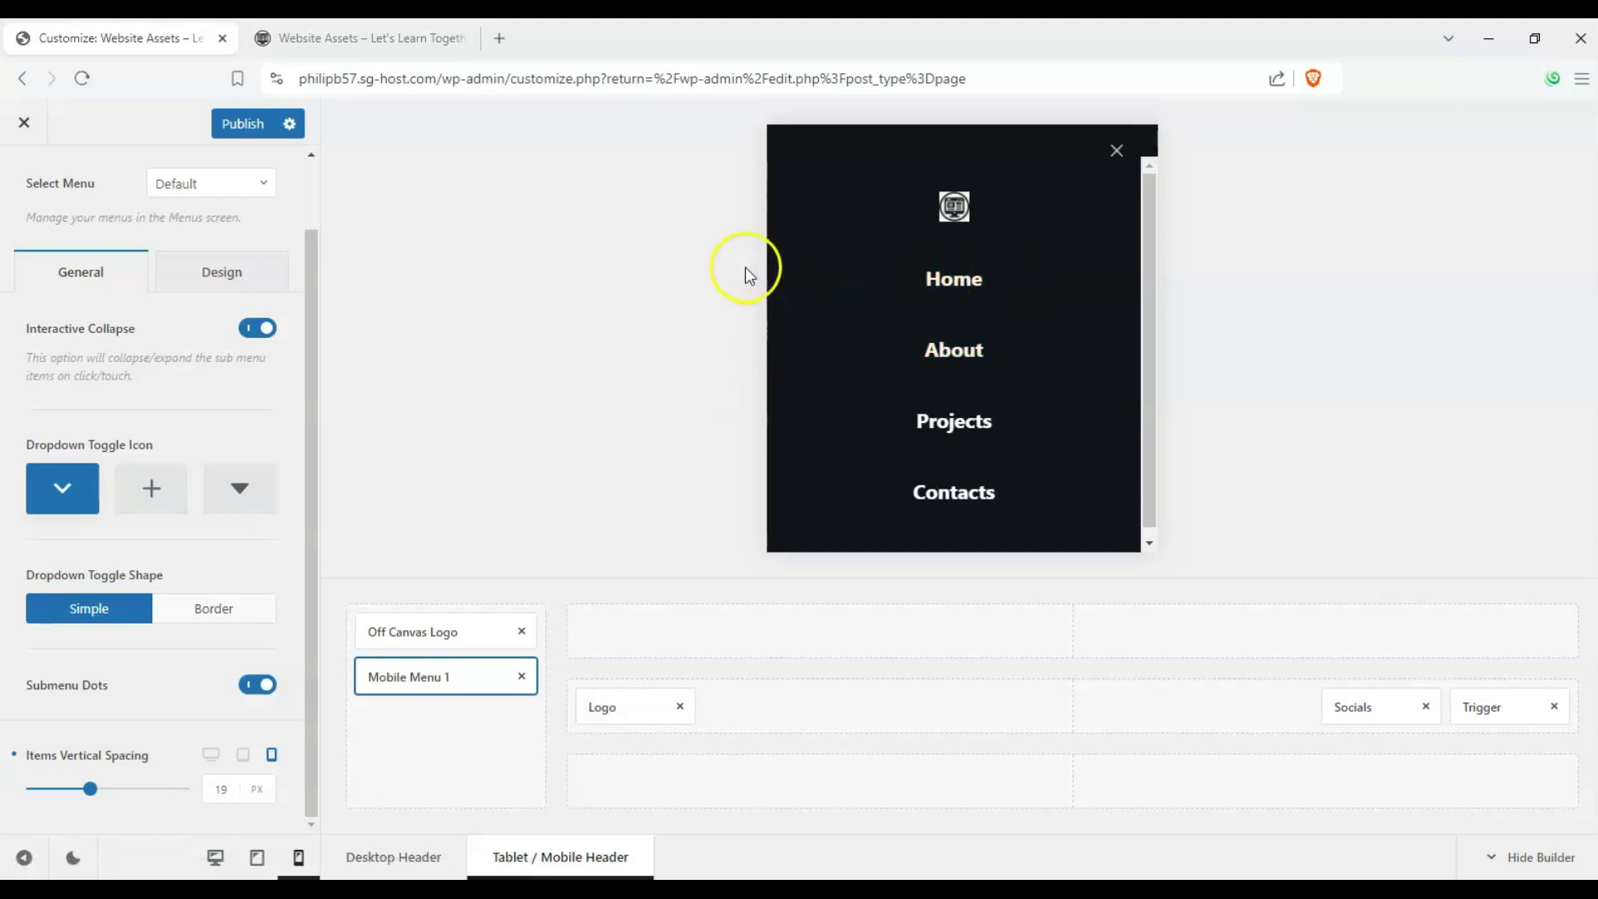
pyautogui.click(245, 755)
pyautogui.click(272, 755)
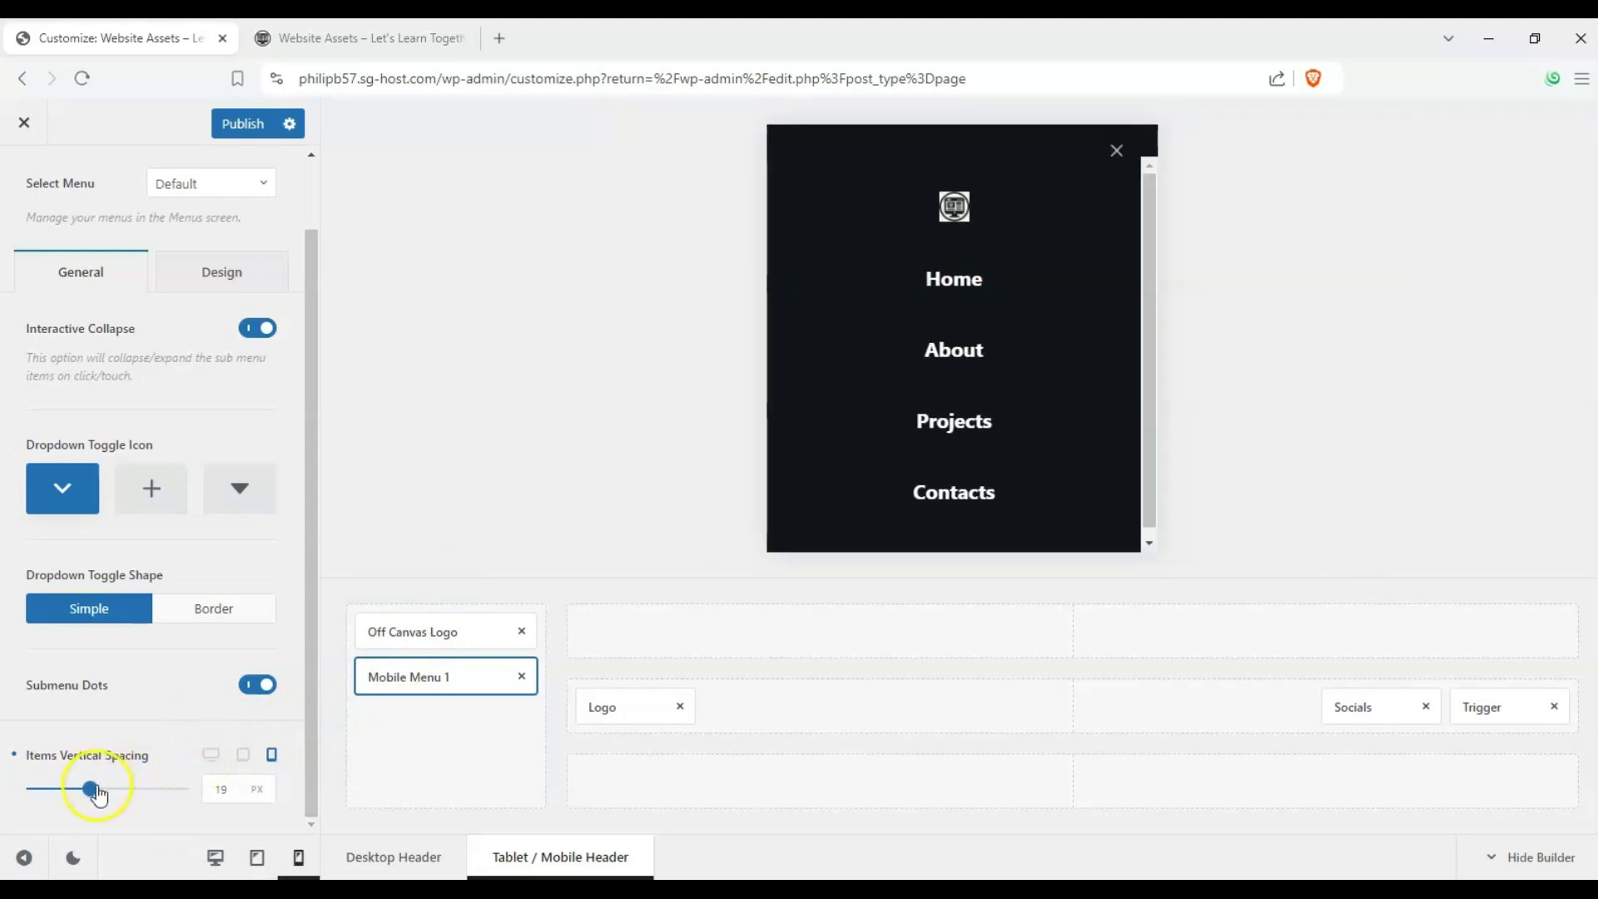
# Step: Increase the mobile menu Items Vertical Spacing from 19 to 27 px
pyautogui.moveTo(98, 793); pyautogui.dragTo(111, 795)
pyautogui.scroll(-2, 1023, 421)
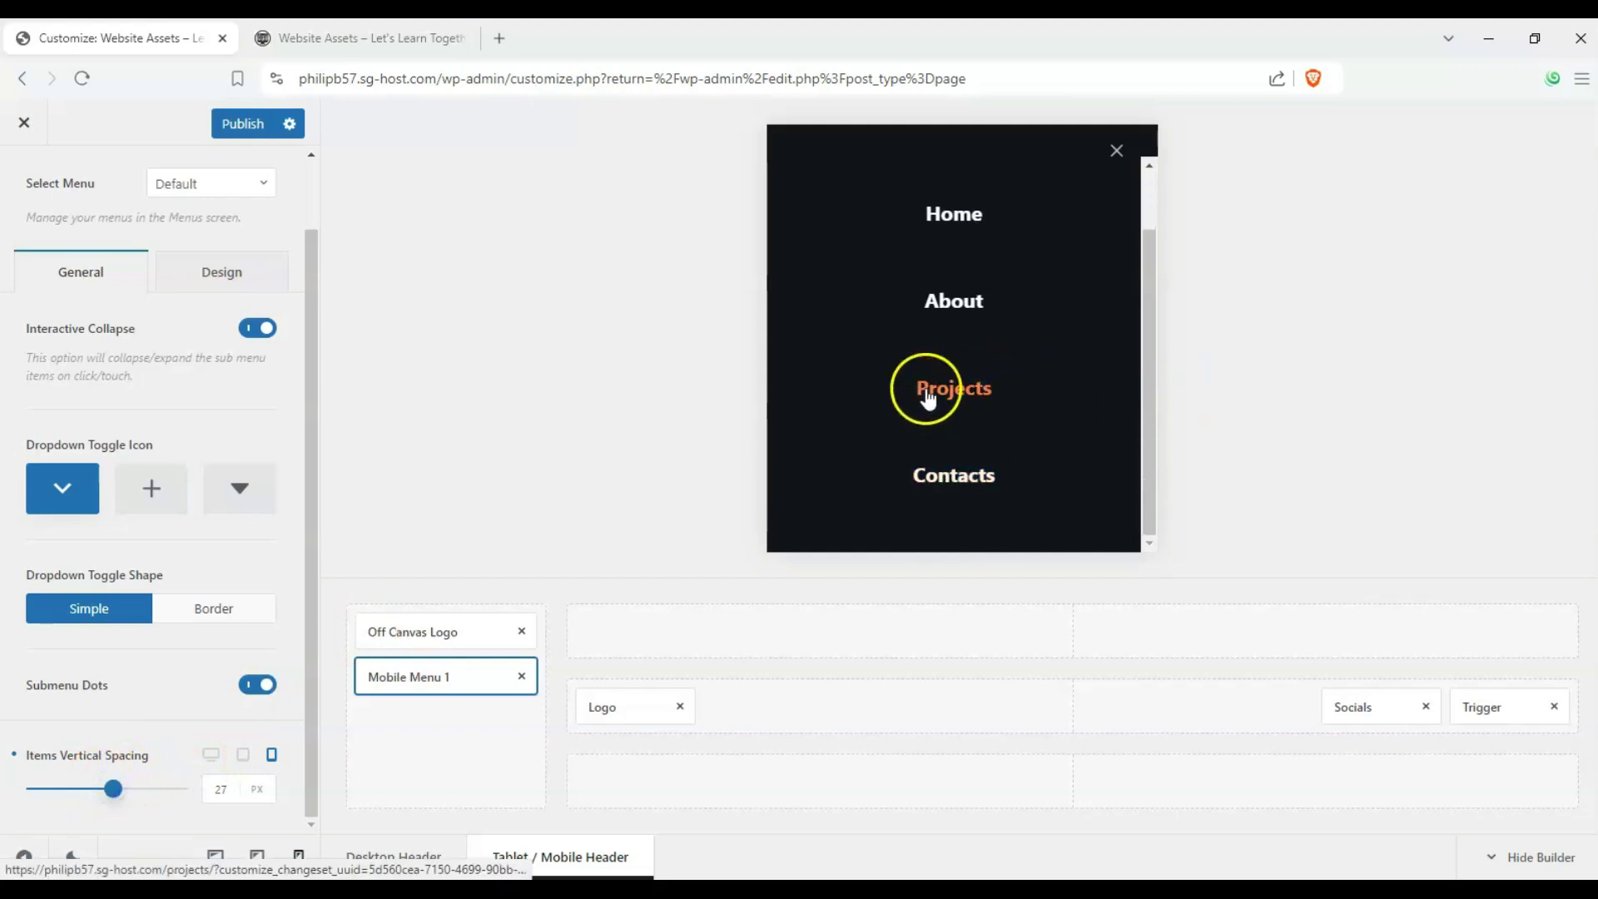
pyautogui.scroll(2, 941, 382)
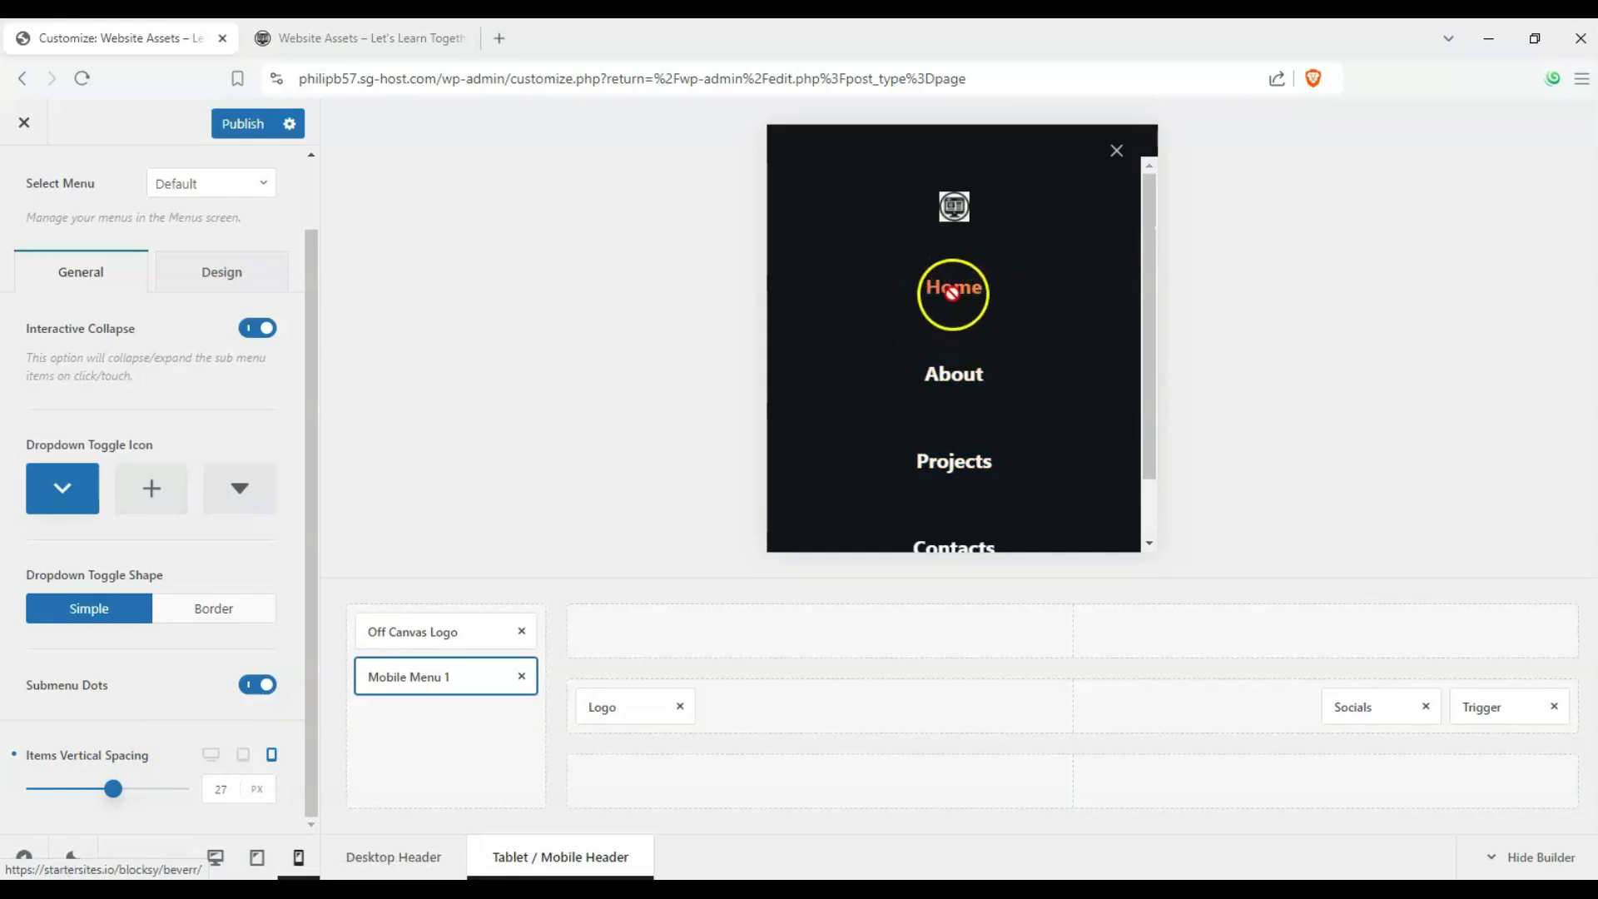
pyautogui.click(254, 270)
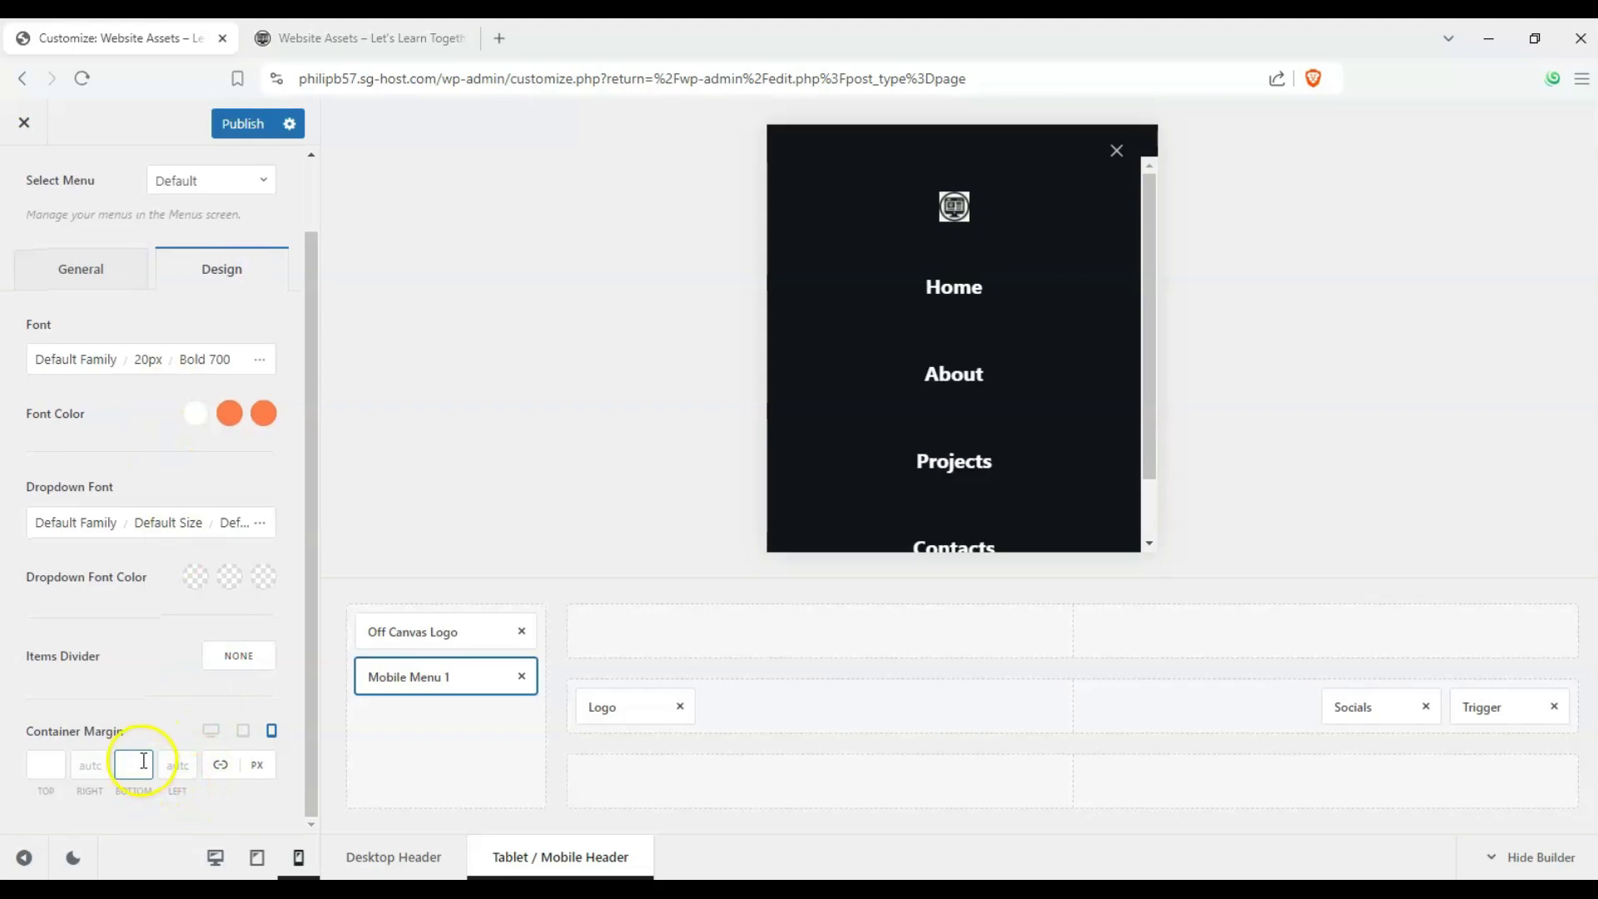
pyautogui.click(72, 272)
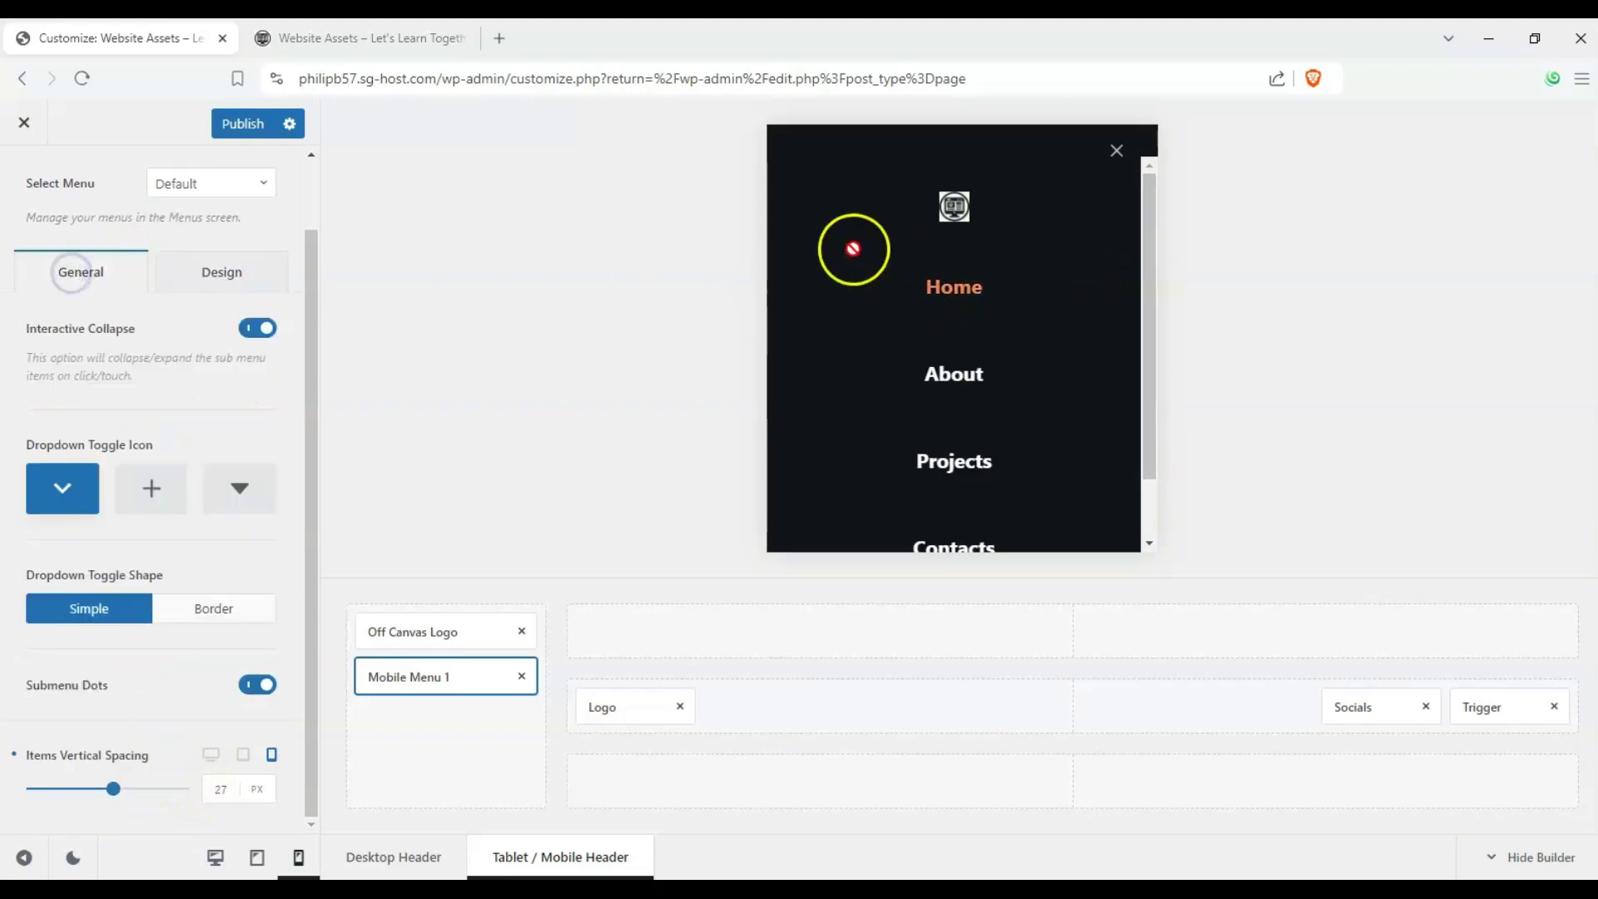
# Step: Return to the header elements list, close the menu preview, and publish
pyautogui.scroll(1, 282, 186)
pyautogui.click(33, 186)
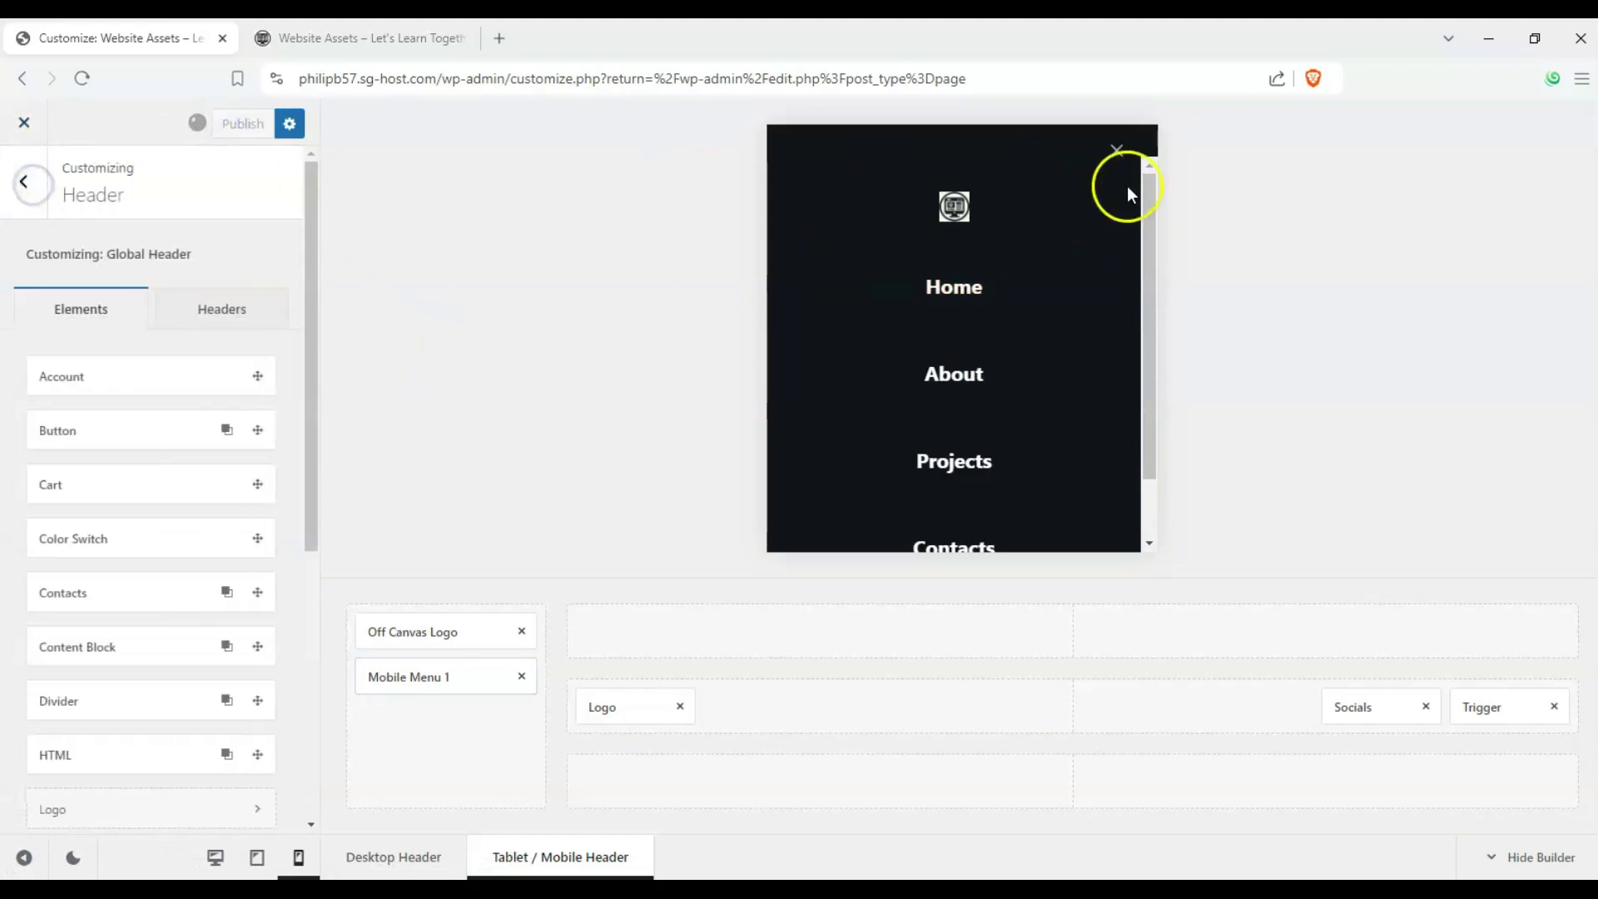
pyautogui.click(1116, 151)
pyautogui.scroll(-3, 967, 316)
pyautogui.scroll(3, 1152, 178)
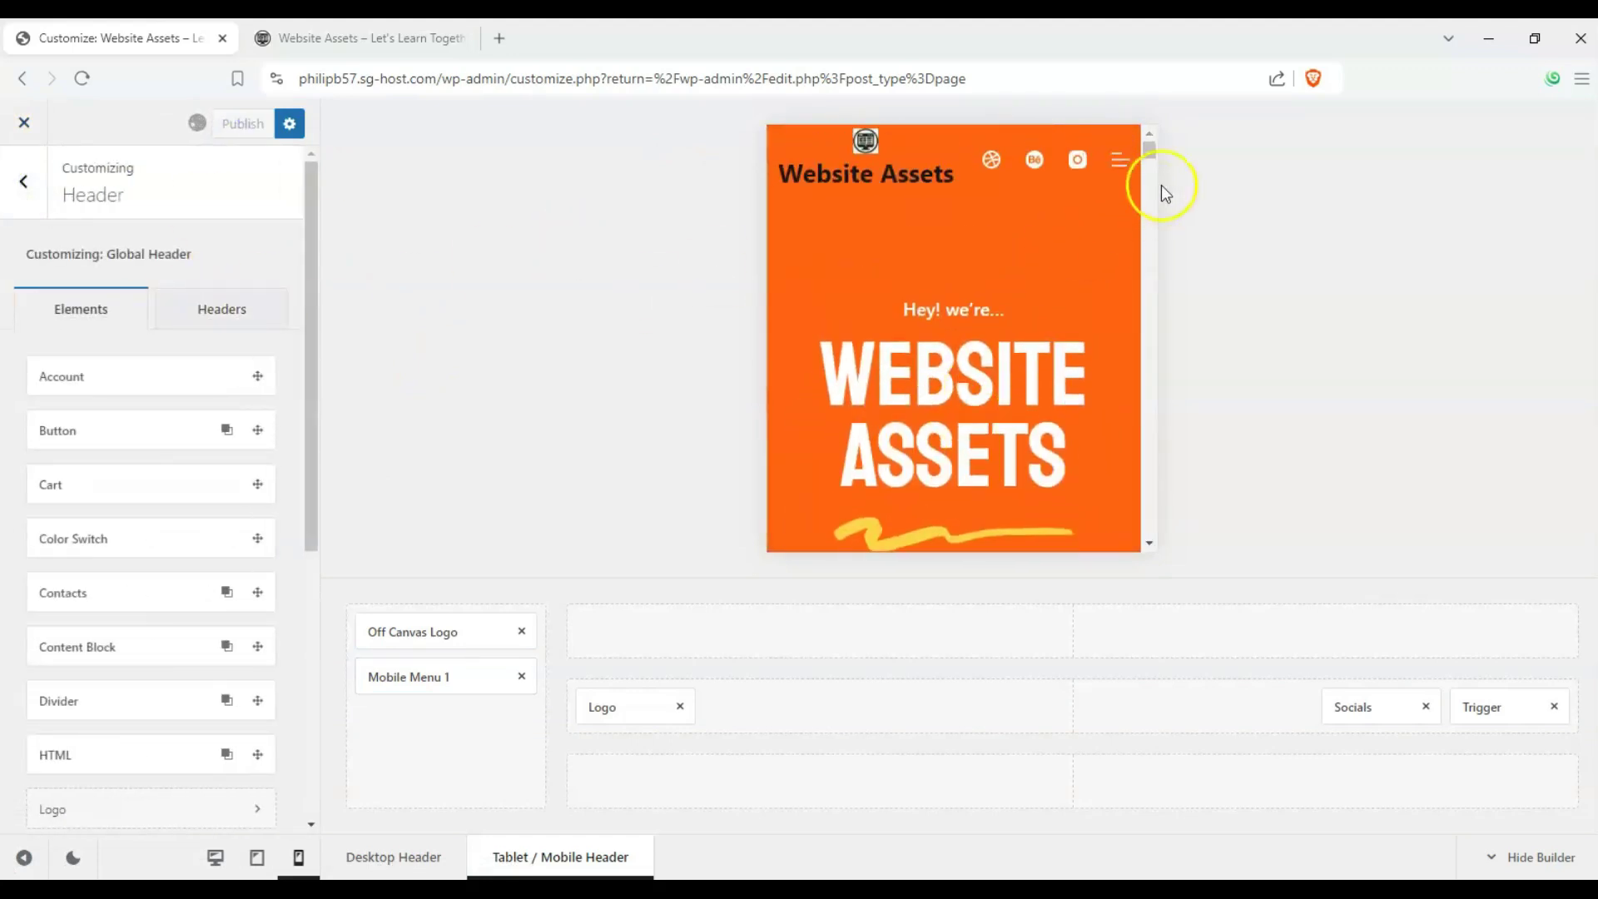
pyautogui.moveTo(1147, 146); pyautogui.dragTo(1132, 119)
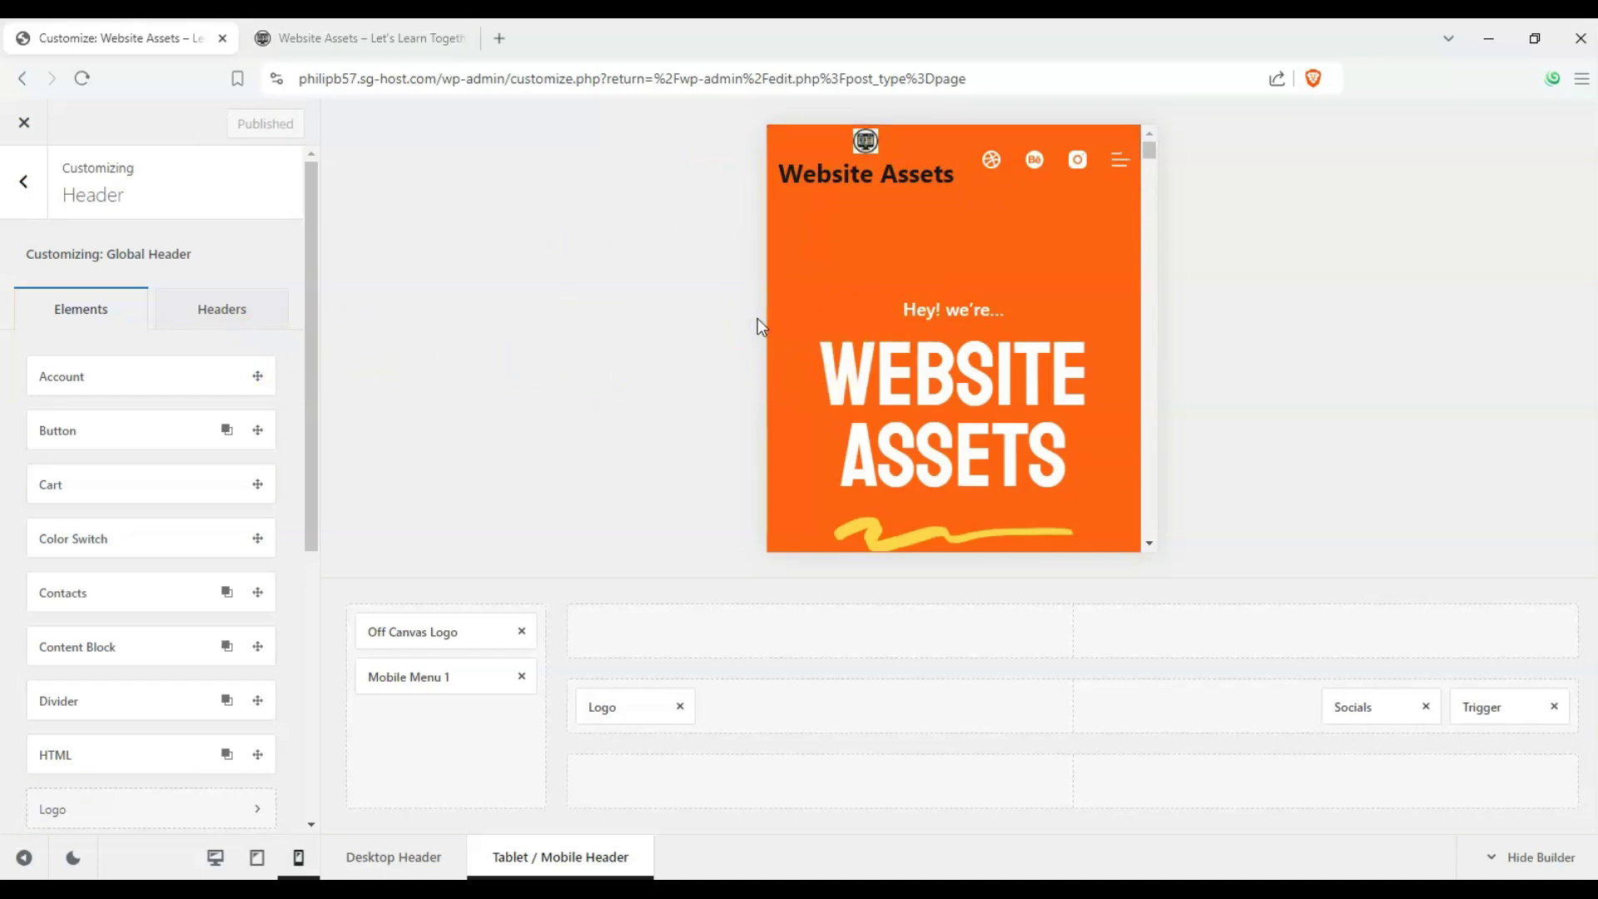
# Step: On the live site tab, open the Edit Page link in a new tab
pyautogui.click(392, 39)
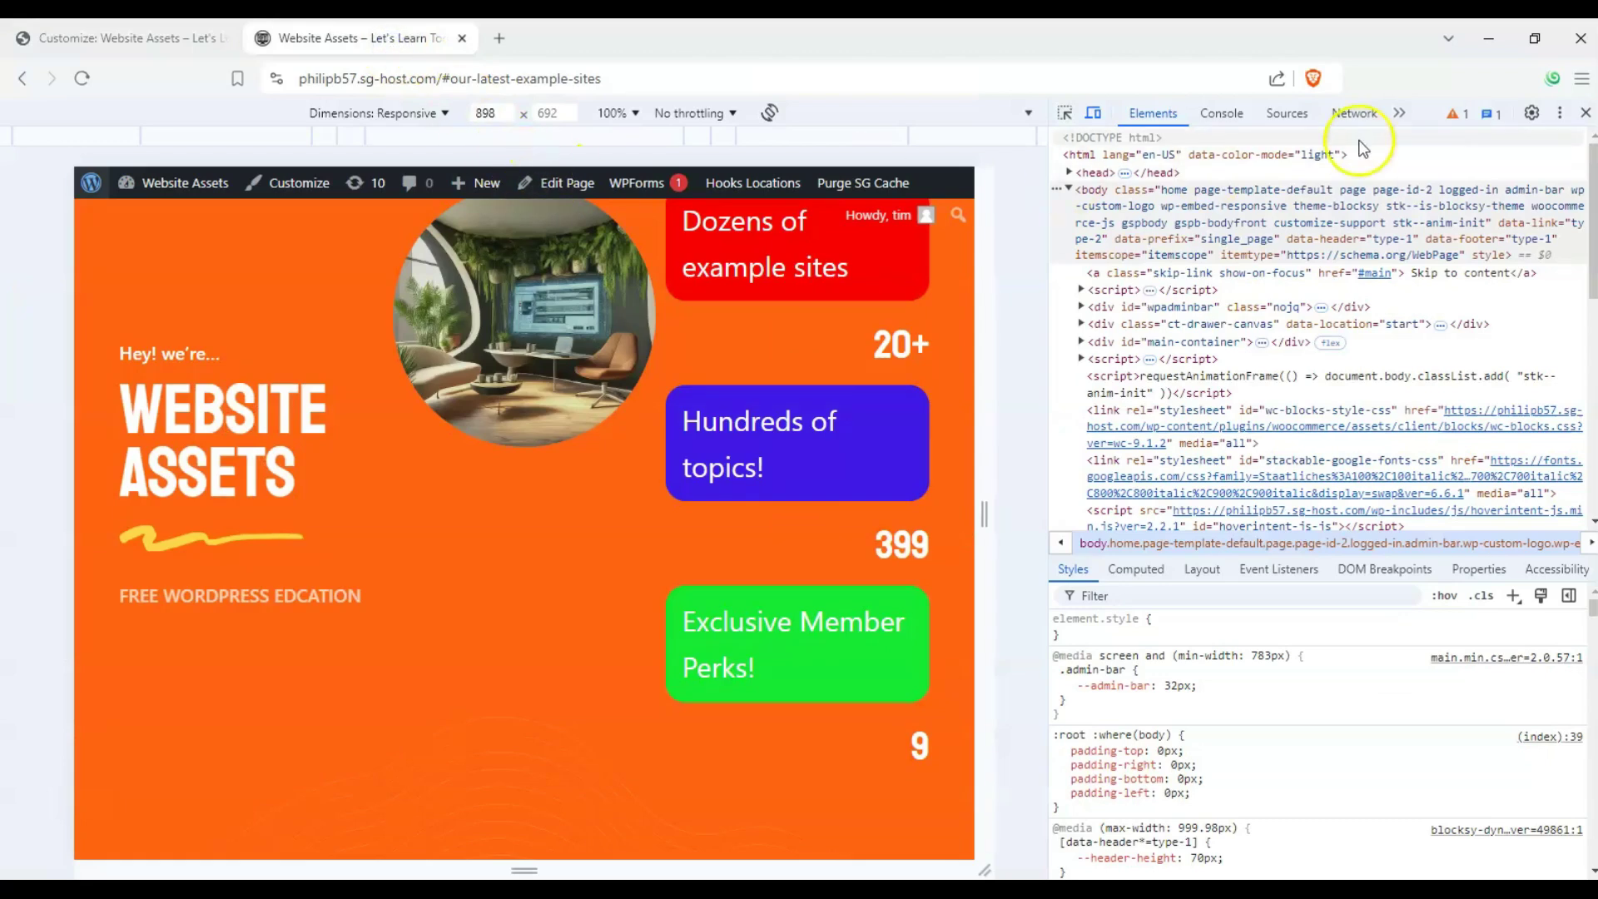
pyautogui.click(1092, 112)
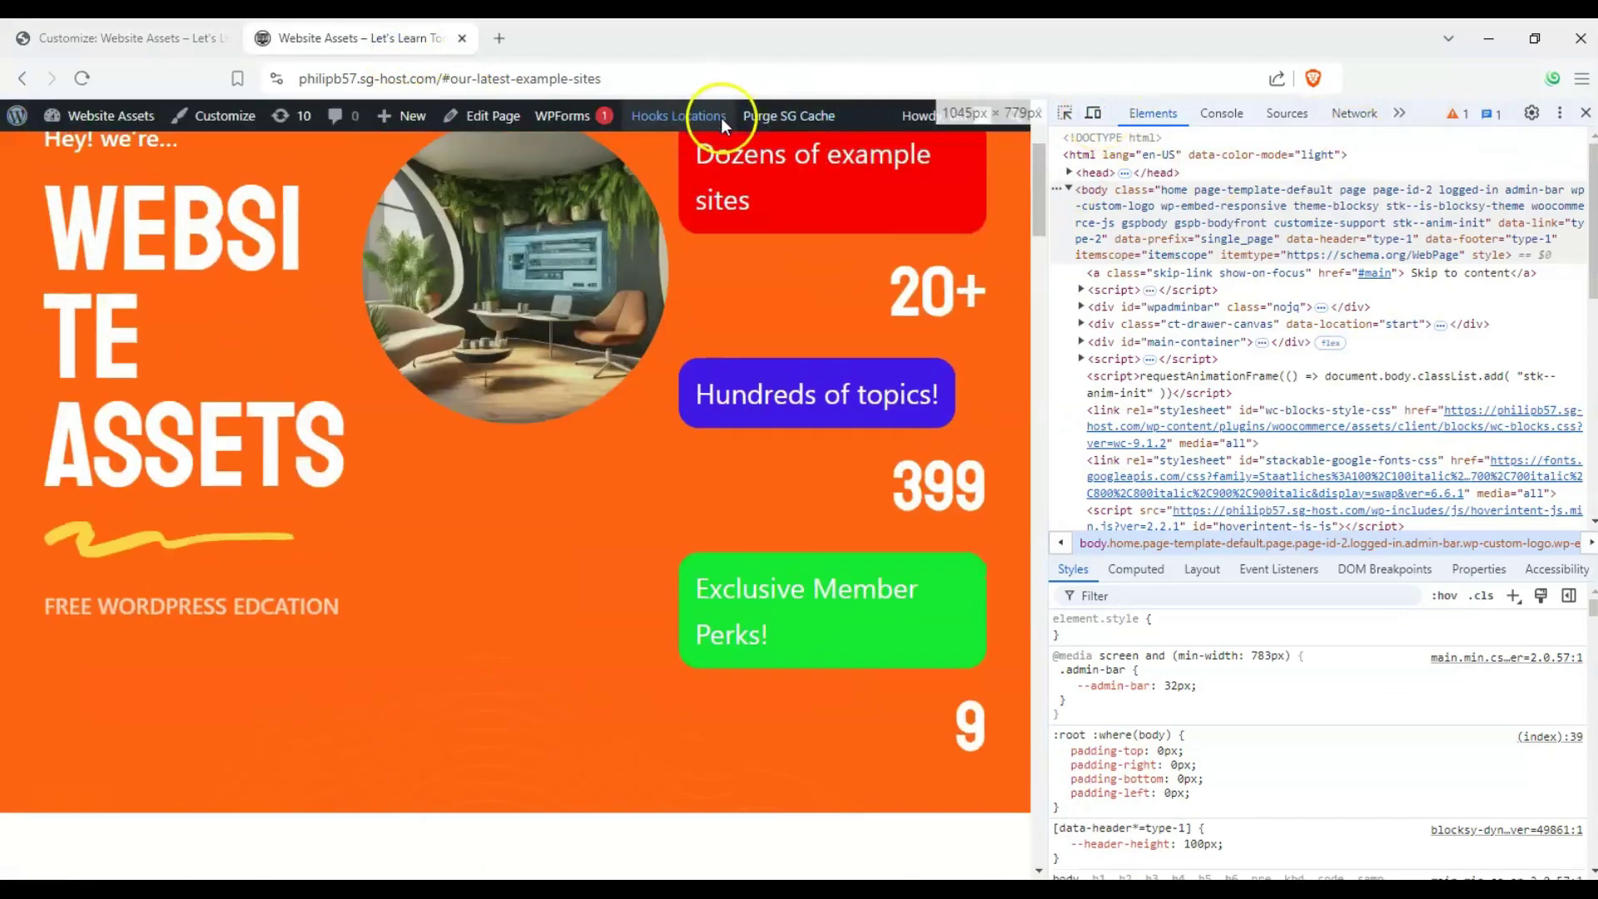
pyautogui.moveTo(721, 119)
pyautogui.scroll(3, 602, 146)
pyautogui.rightClick(491, 120)
pyautogui.click(532, 142)
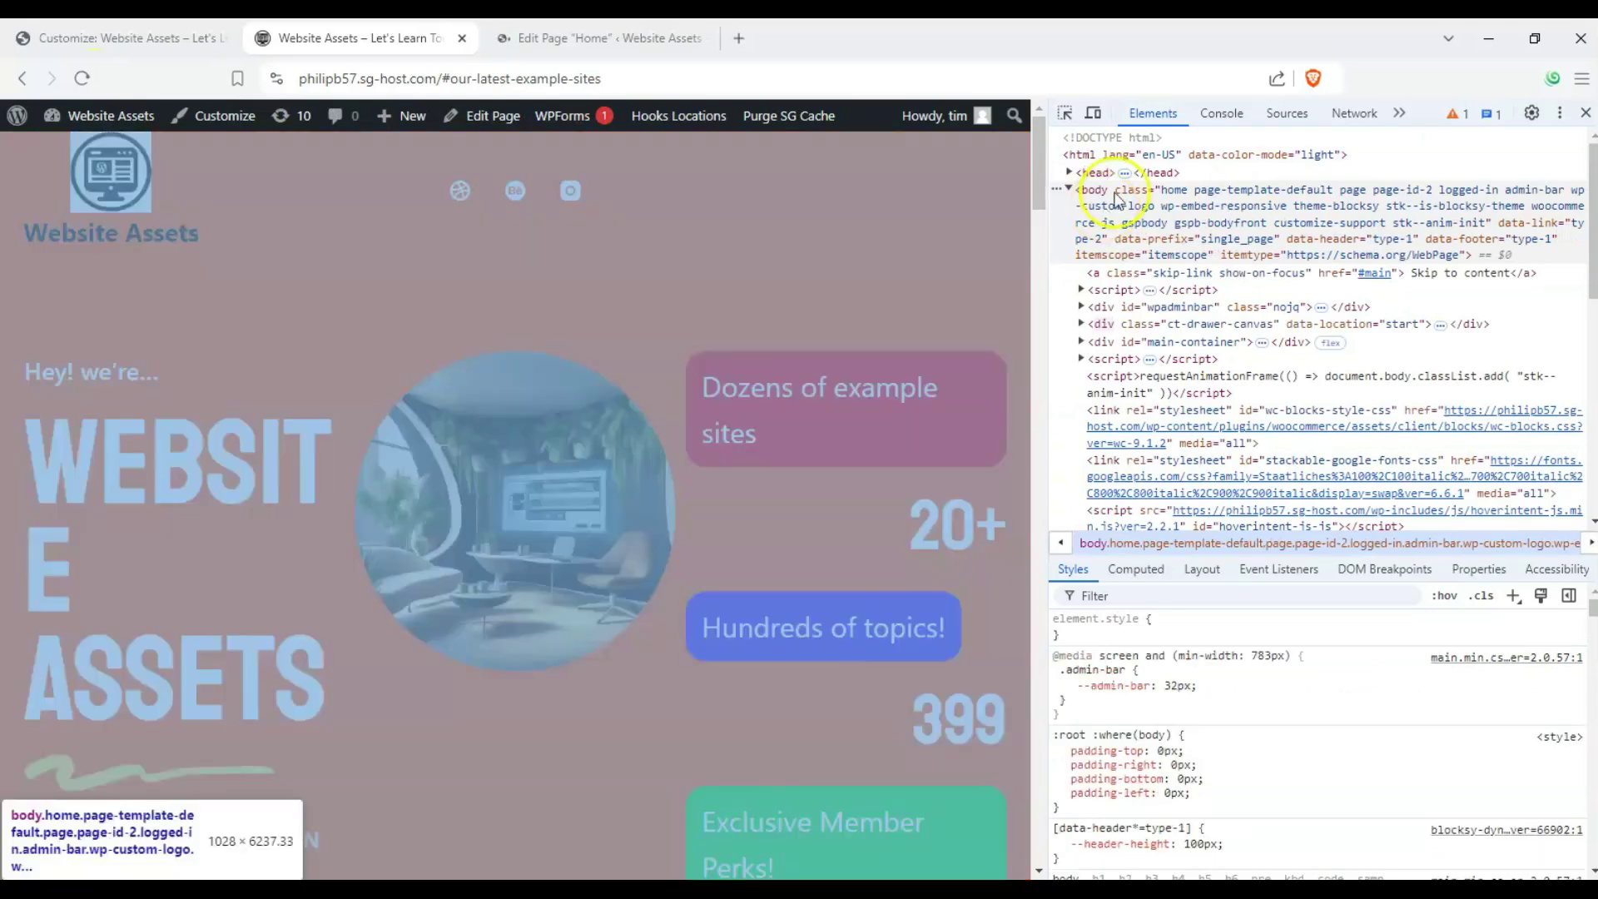
# Step: Preview the live homepage responsively, narrowing to mobile then widening to 848×692
pyautogui.click(1093, 115)
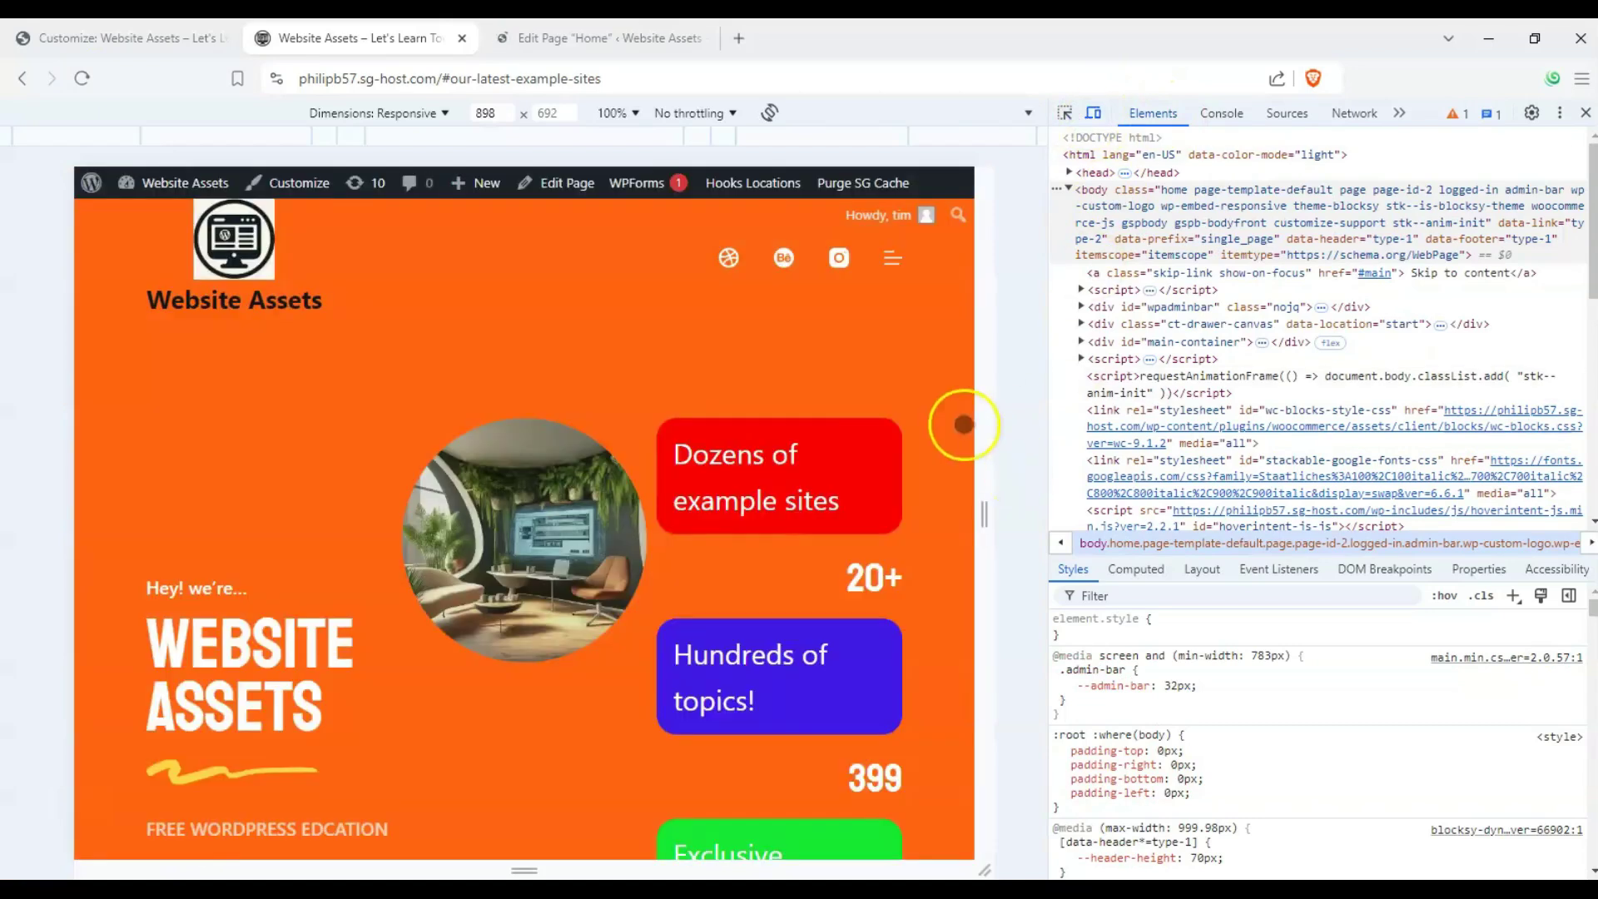
pyautogui.scroll(-3, 737, 498)
pyautogui.scroll(2, 552, 475)
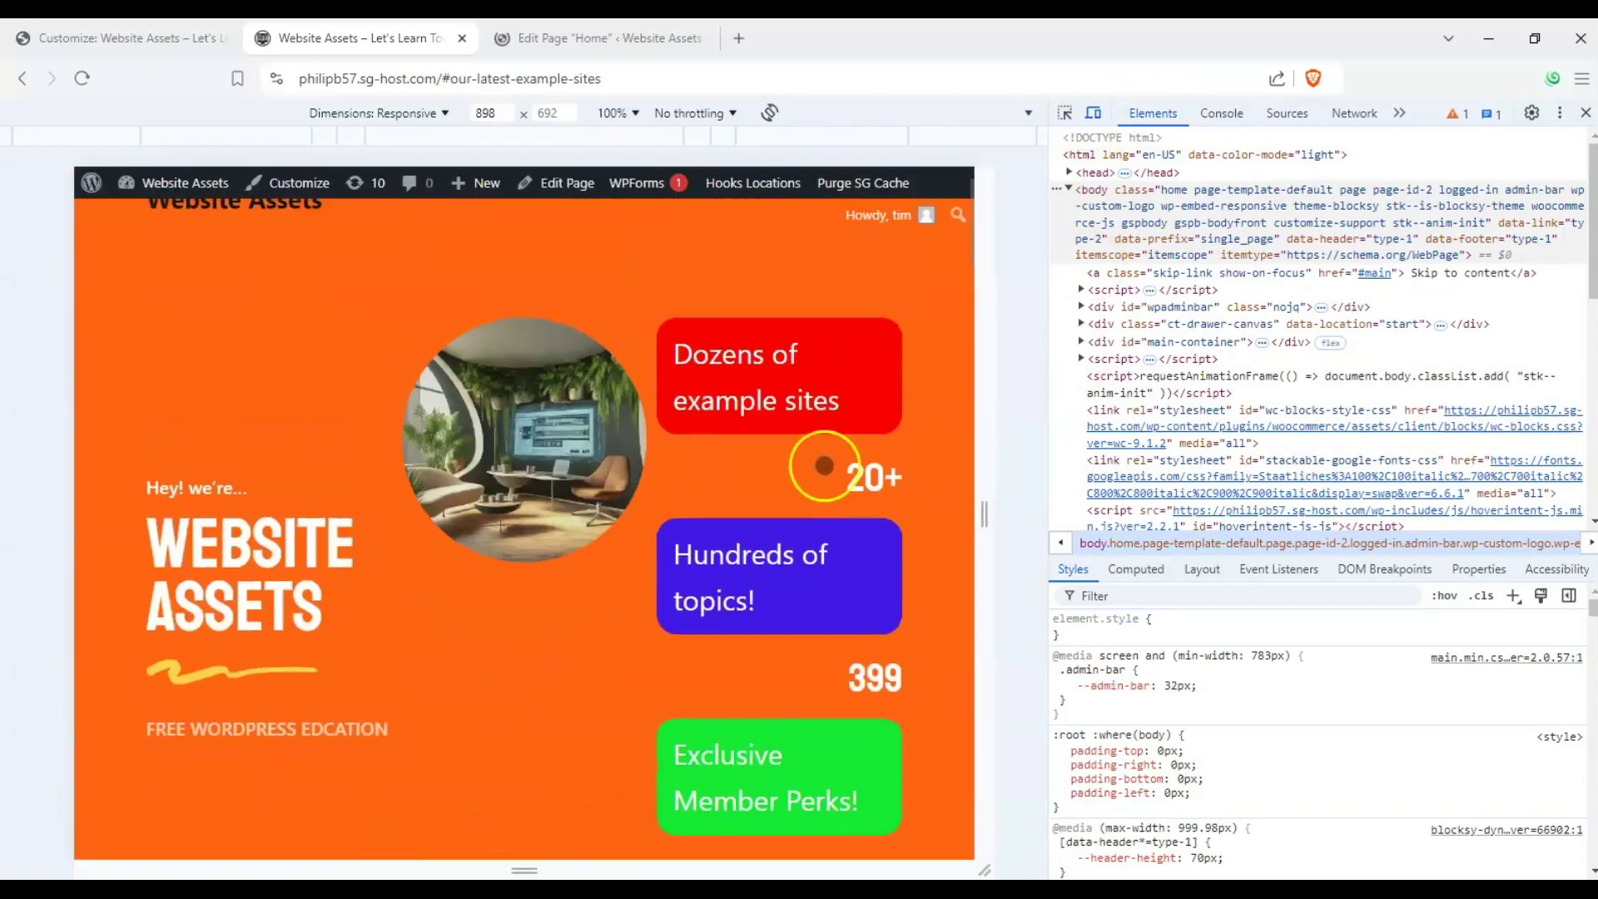
pyautogui.moveTo(986, 513); pyautogui.dragTo(854, 473)
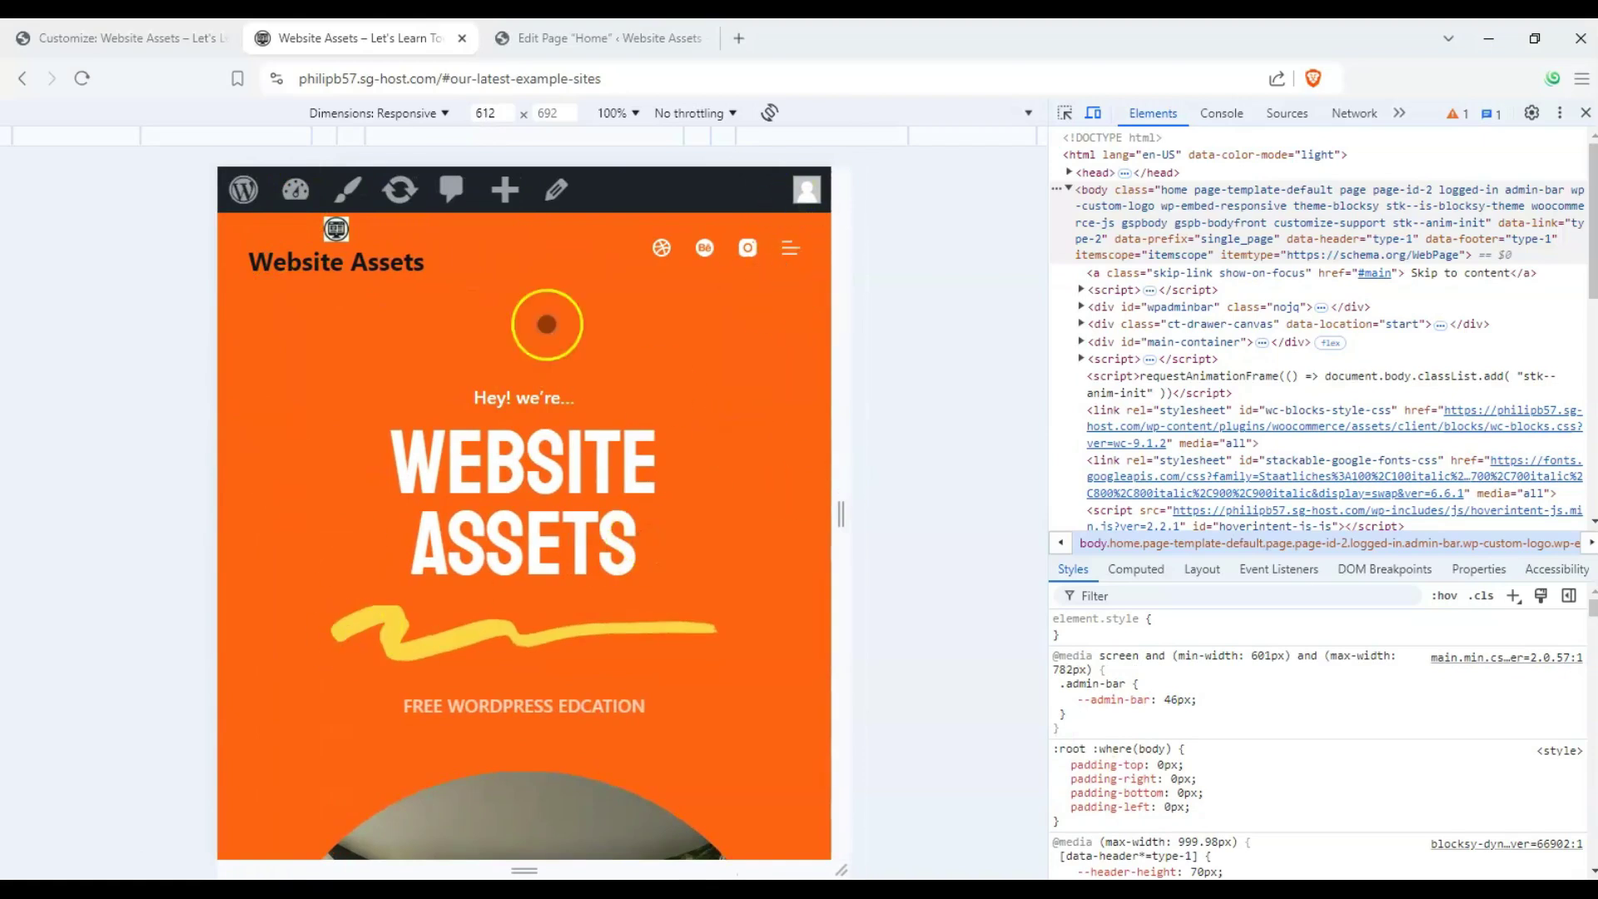
pyautogui.scroll(-15, 784, 480)
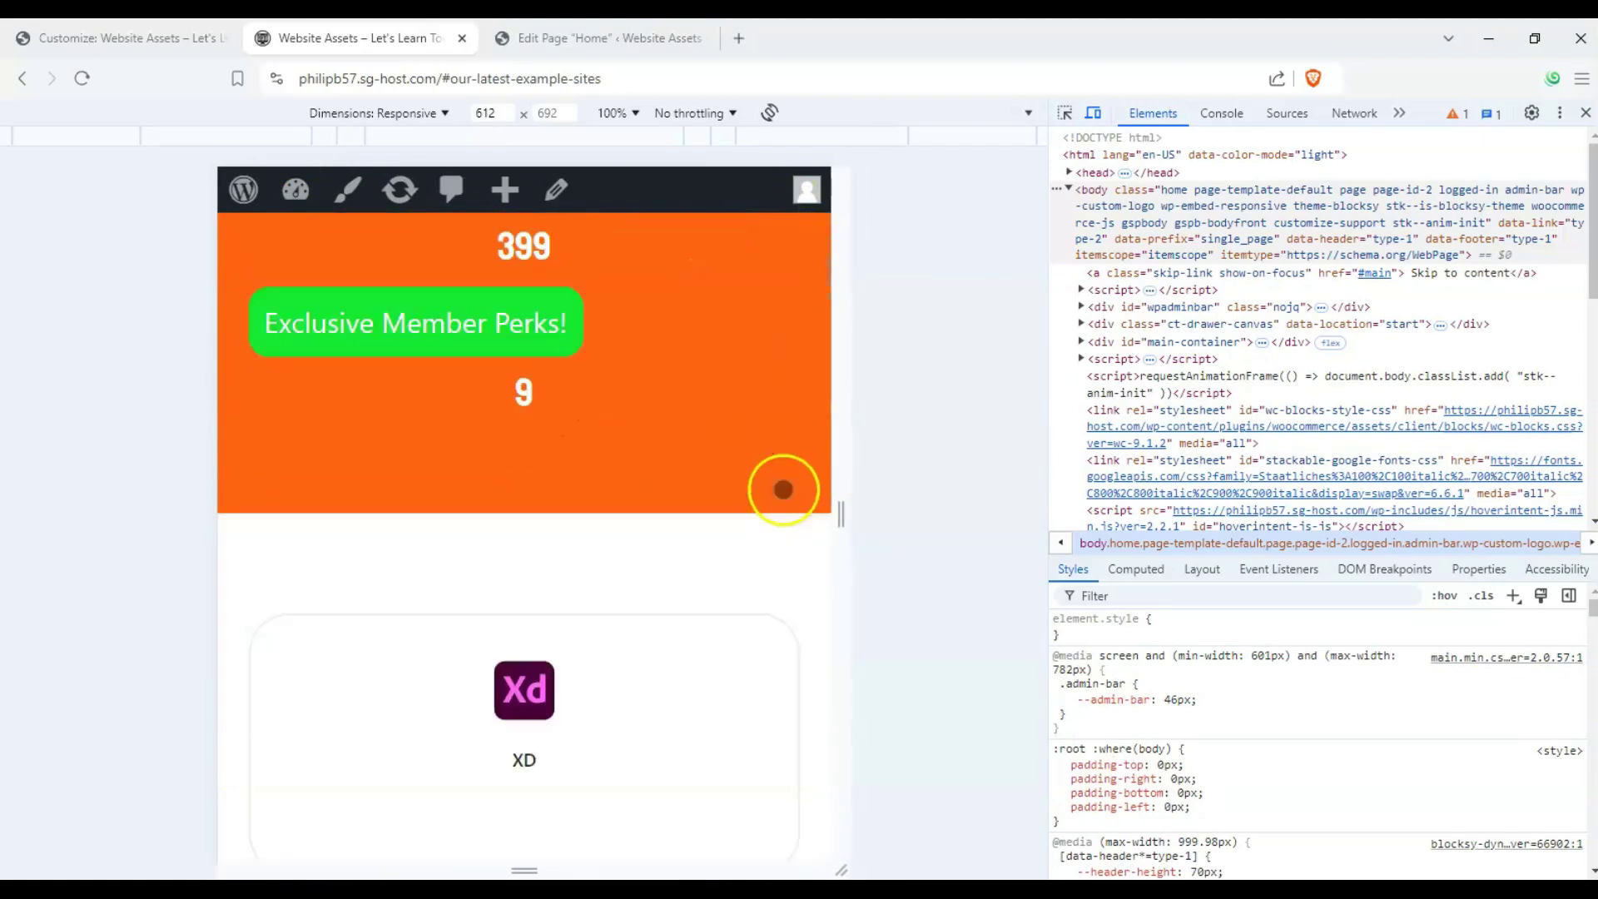
pyautogui.scroll(-10, 712, 490)
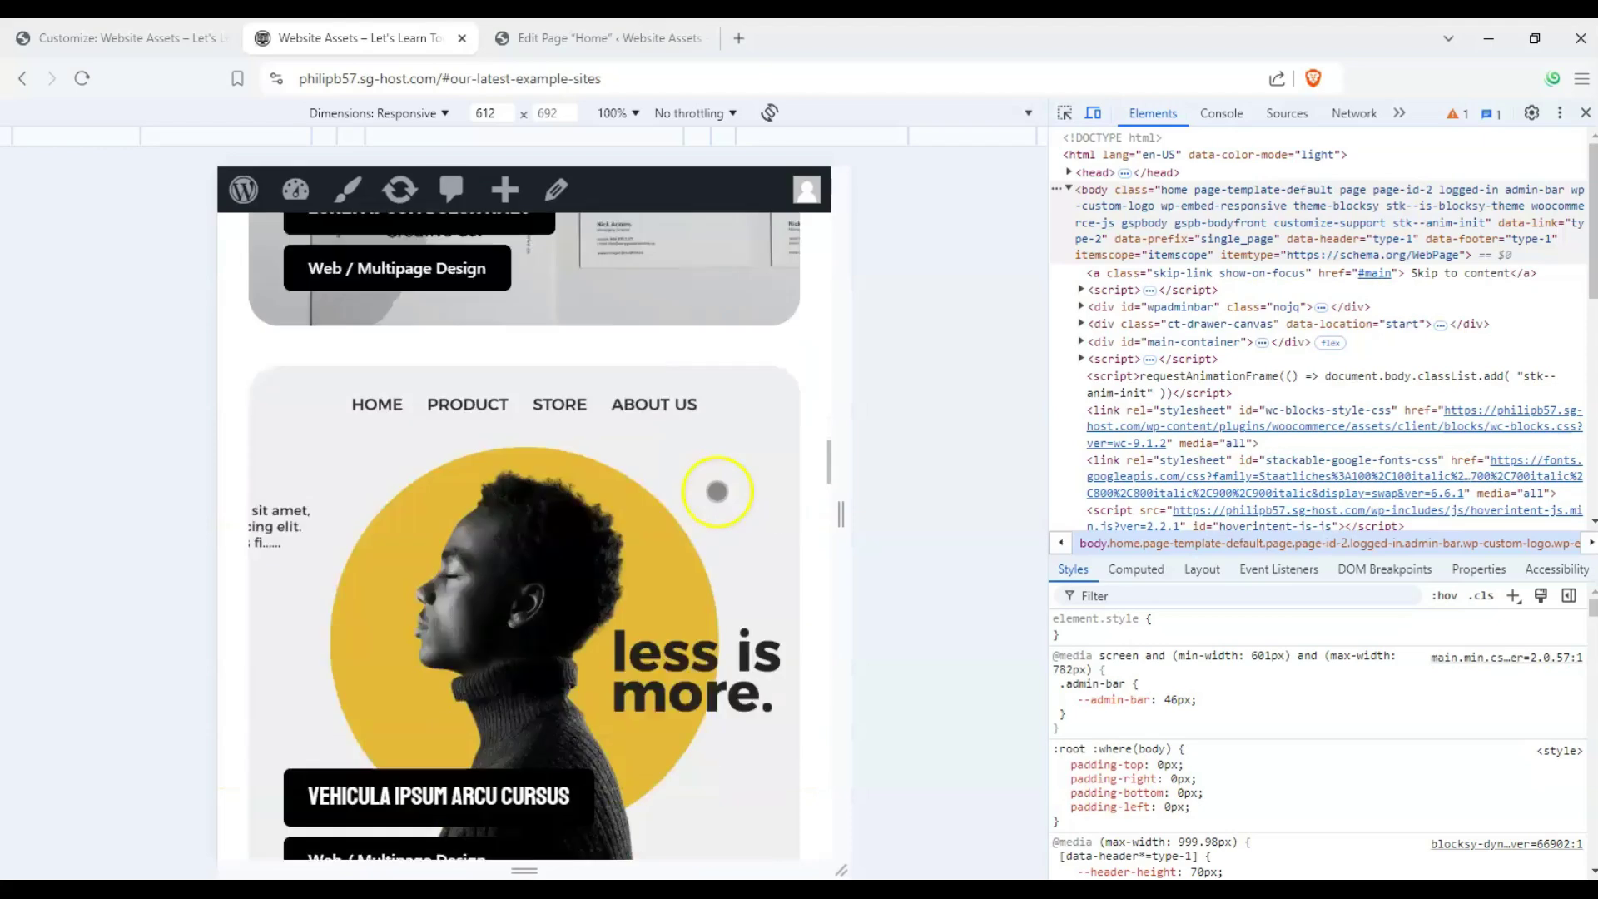
pyautogui.moveTo(834, 490); pyautogui.dragTo(959, 509)
pyautogui.scroll(8, 797, 498)
pyautogui.scroll(20, 796, 501)
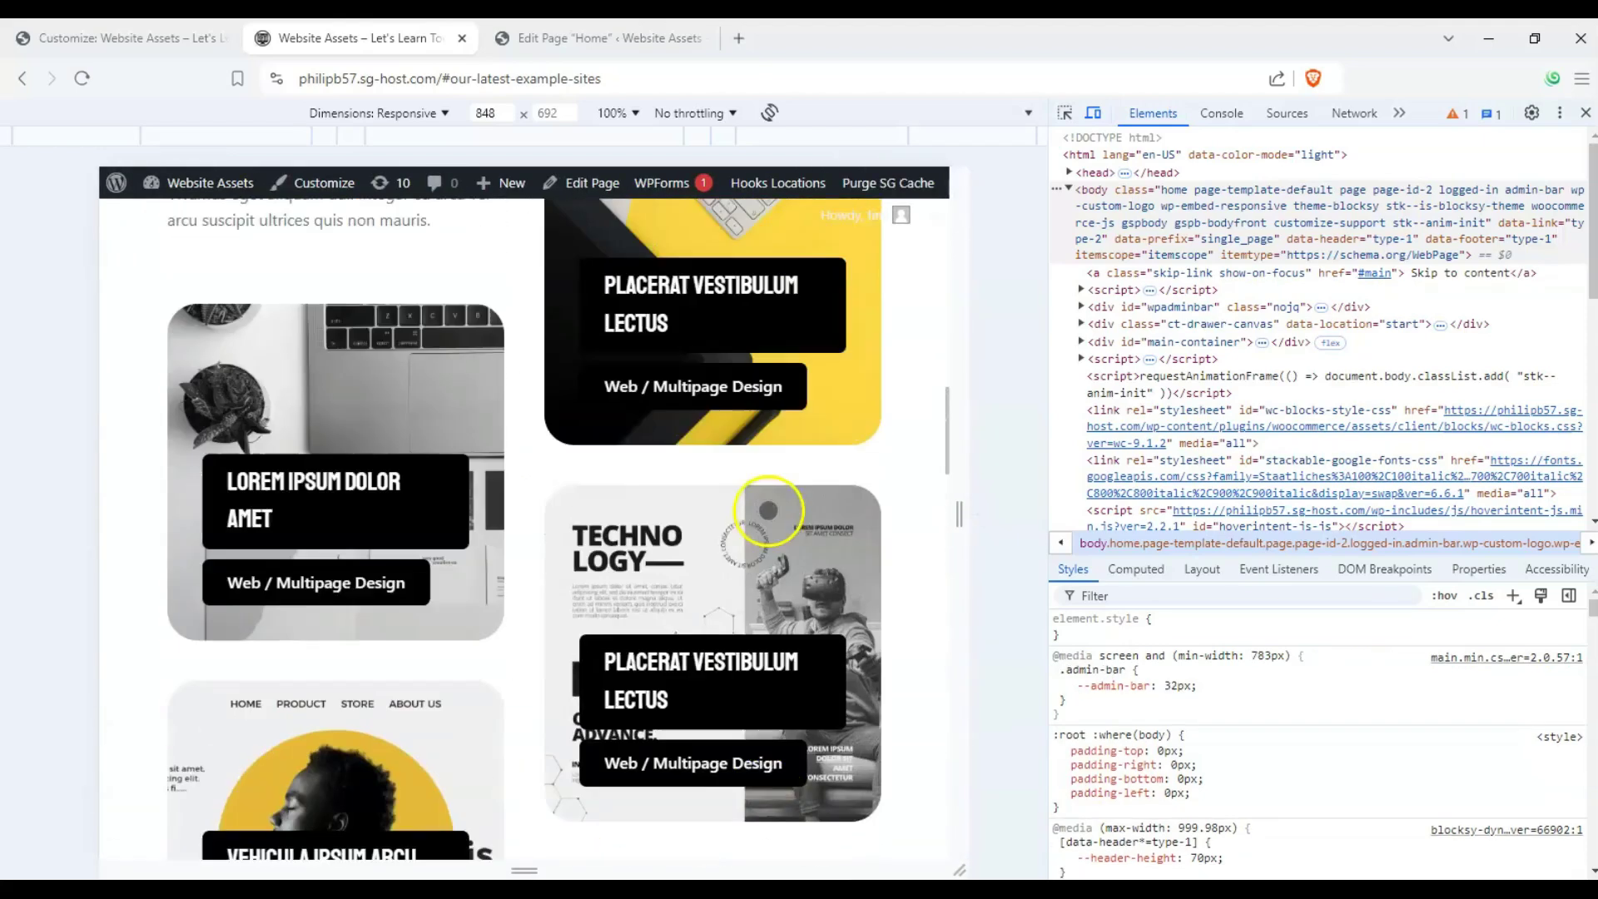
pyautogui.scroll(10, 759, 503)
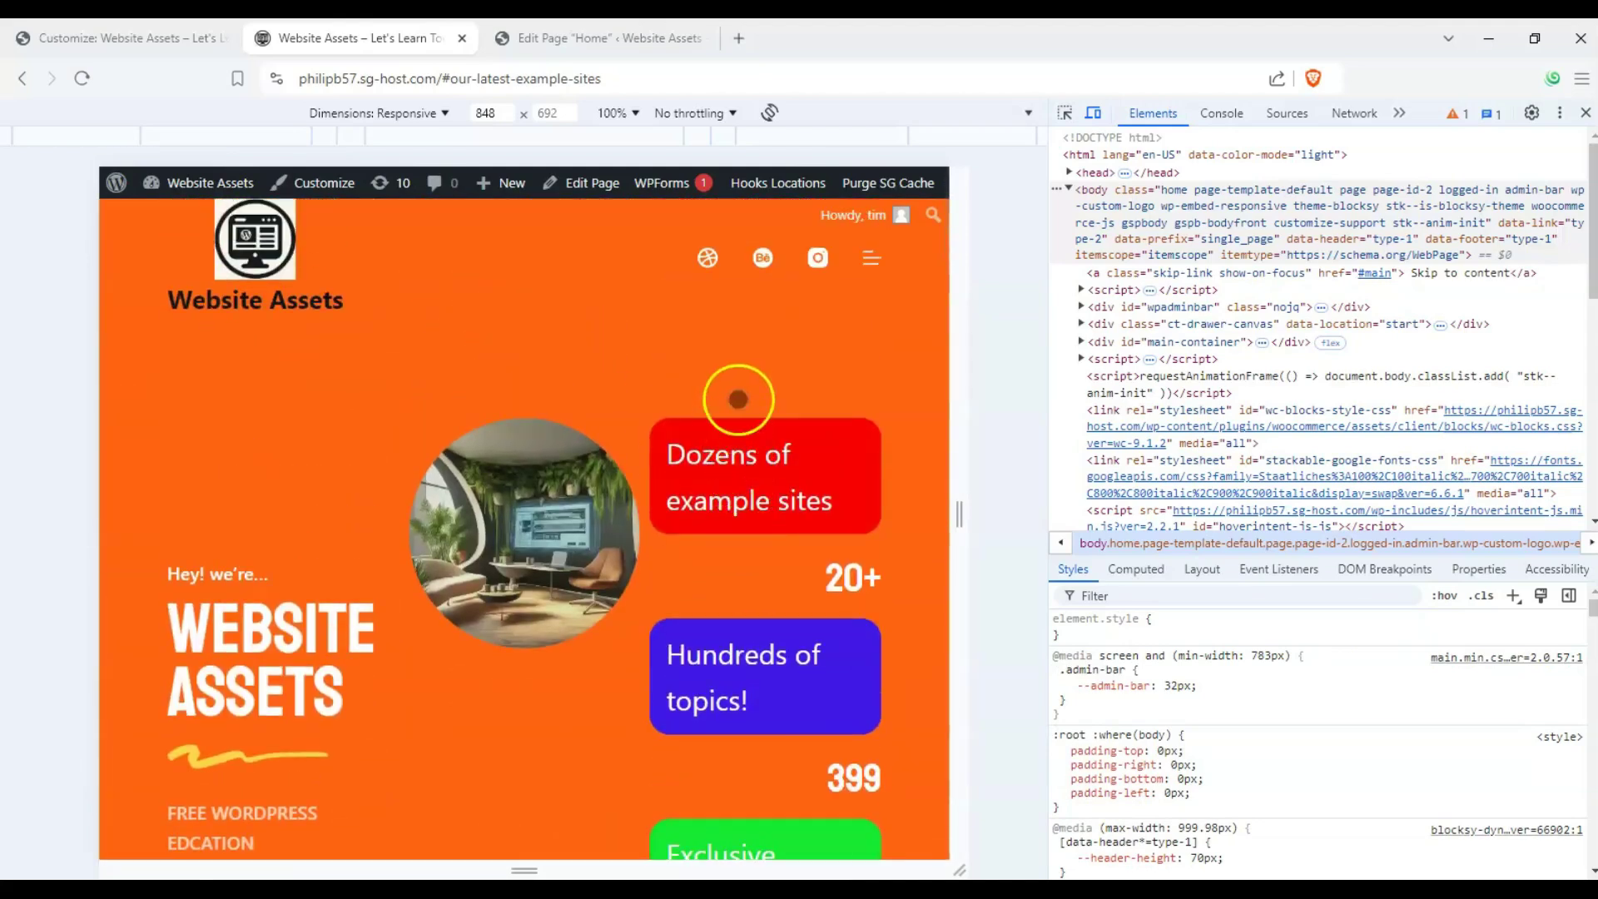
pyautogui.hotkey('ctrl', 'Tab')
# Step: In the Customizer's General > Layout, compare Content Edge Spacing on desktop and mobile
pyautogui.click(381, 41)
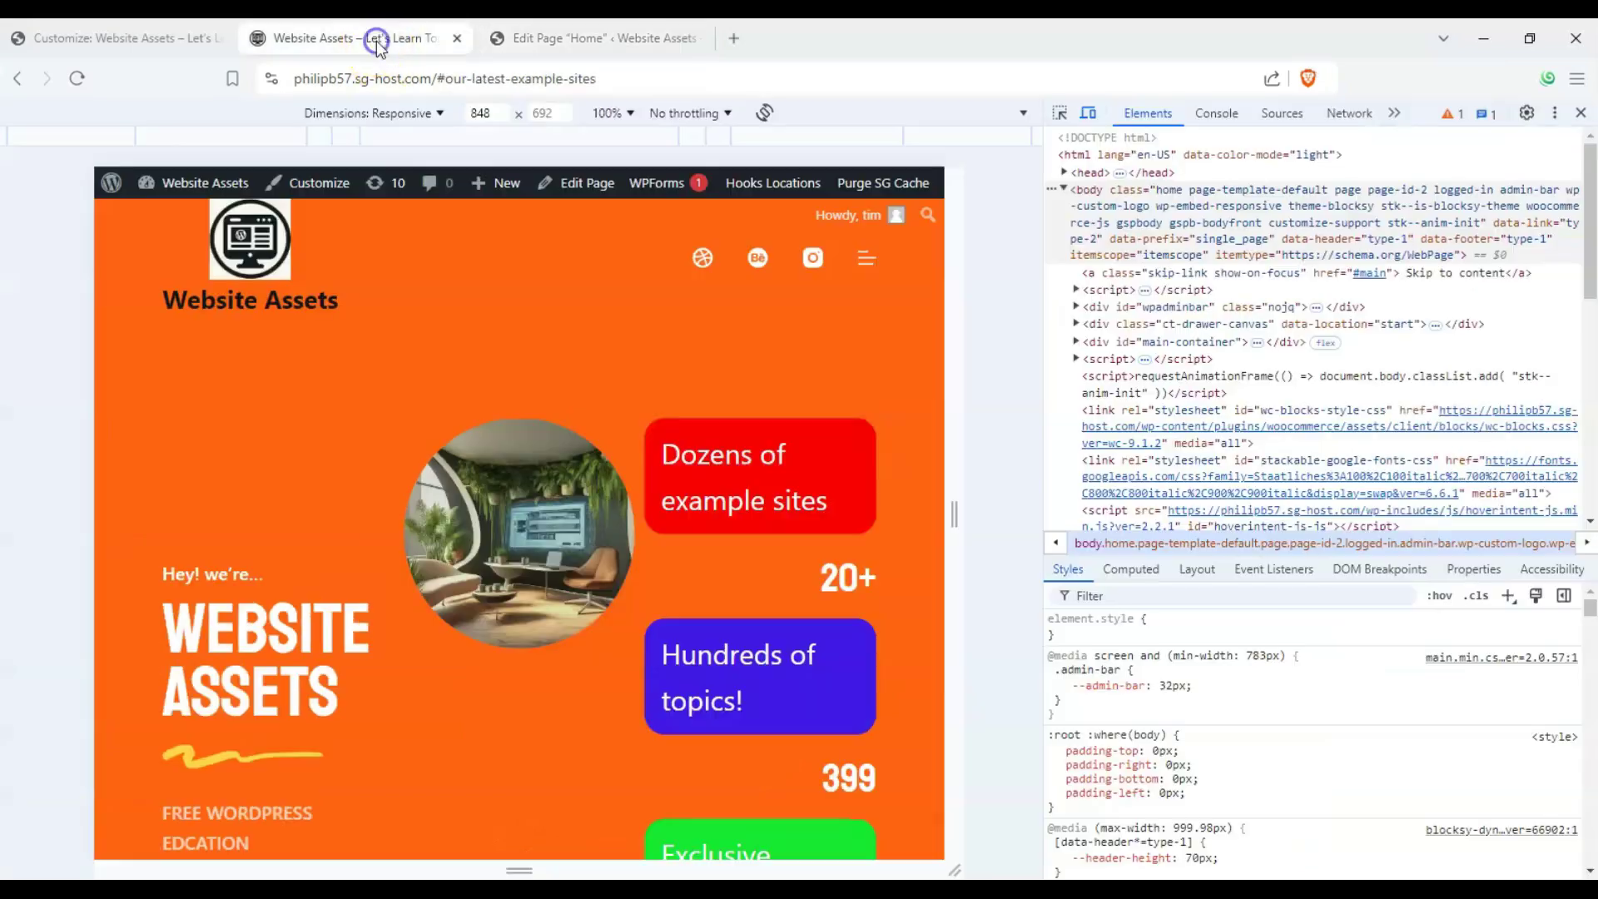
pyautogui.click(148, 37)
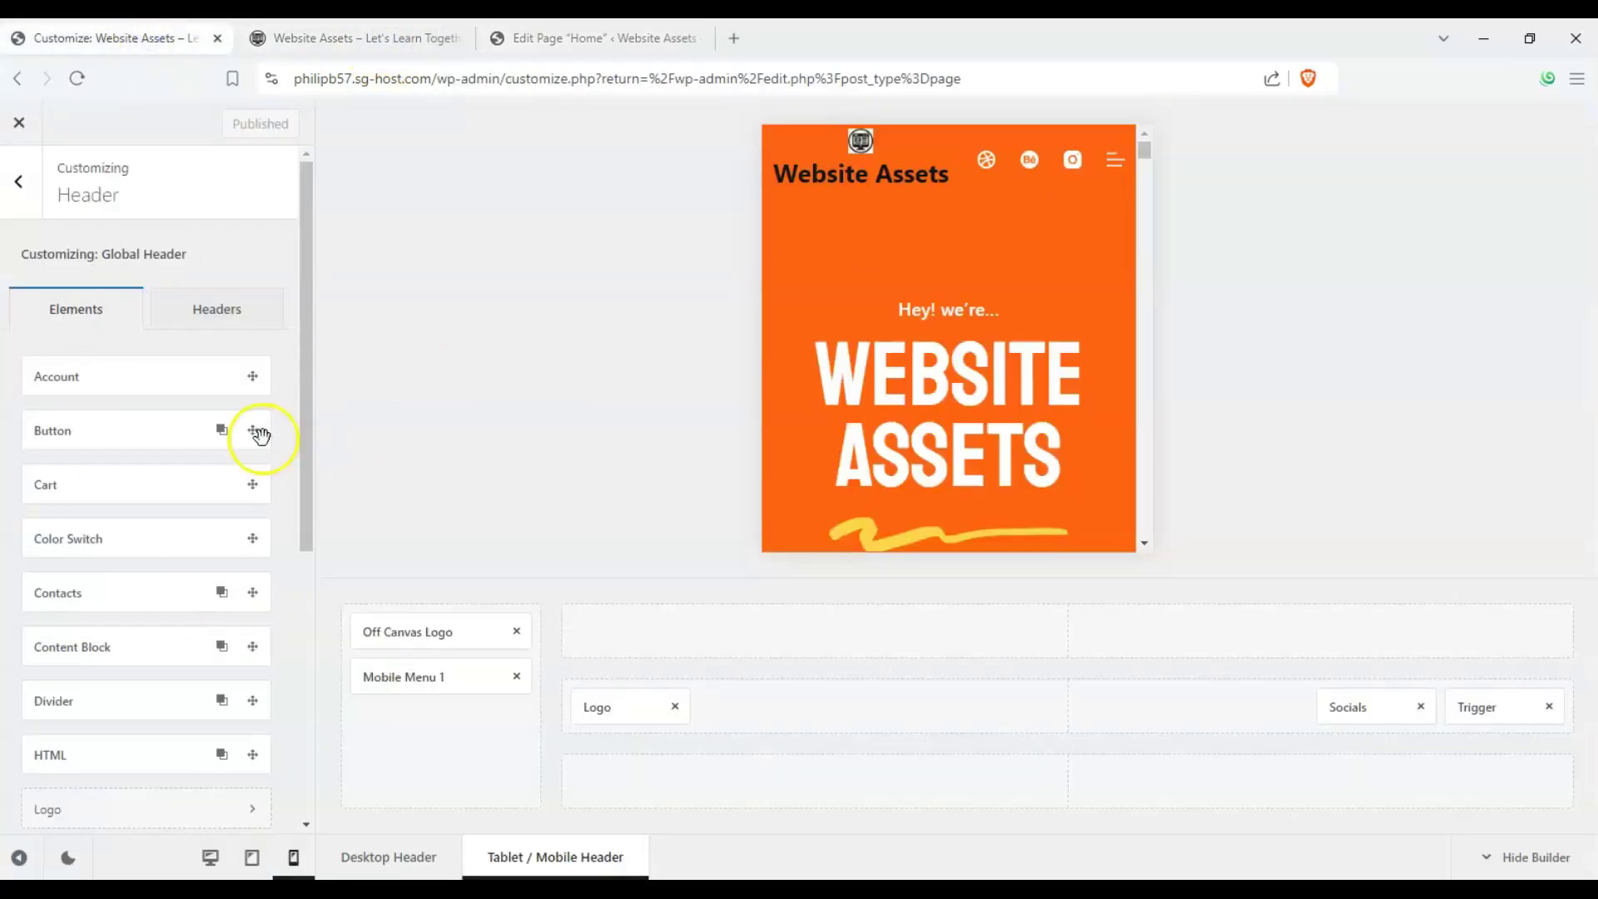
pyautogui.click(18, 182)
pyautogui.click(160, 367)
pyautogui.click(117, 260)
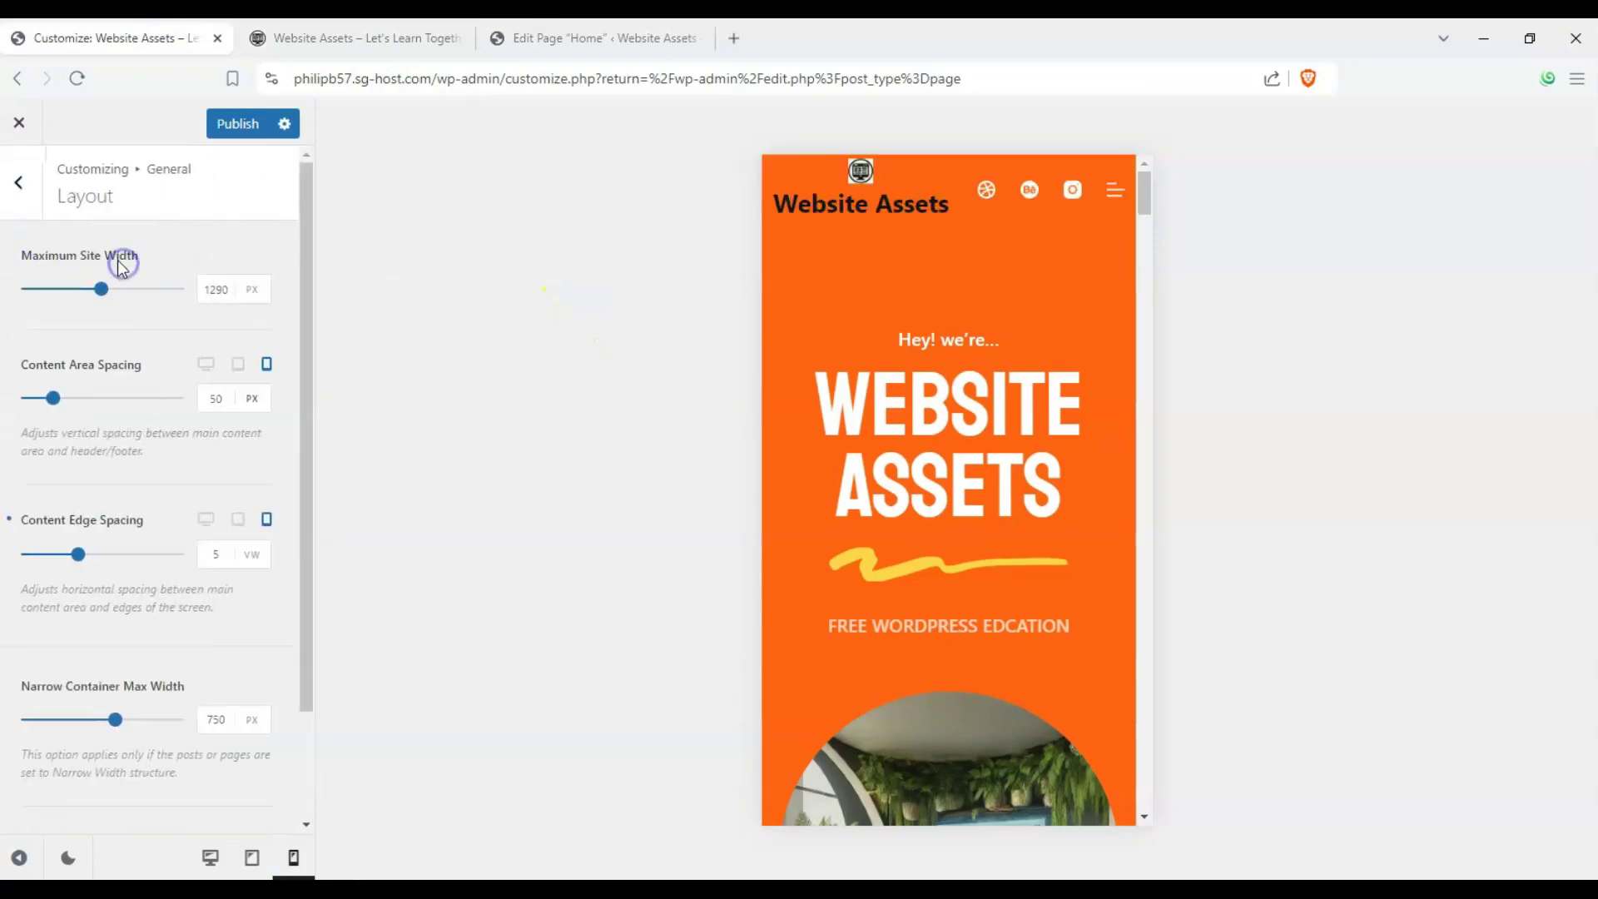
pyautogui.scroll(-2, 121, 463)
pyautogui.scroll(2, 121, 463)
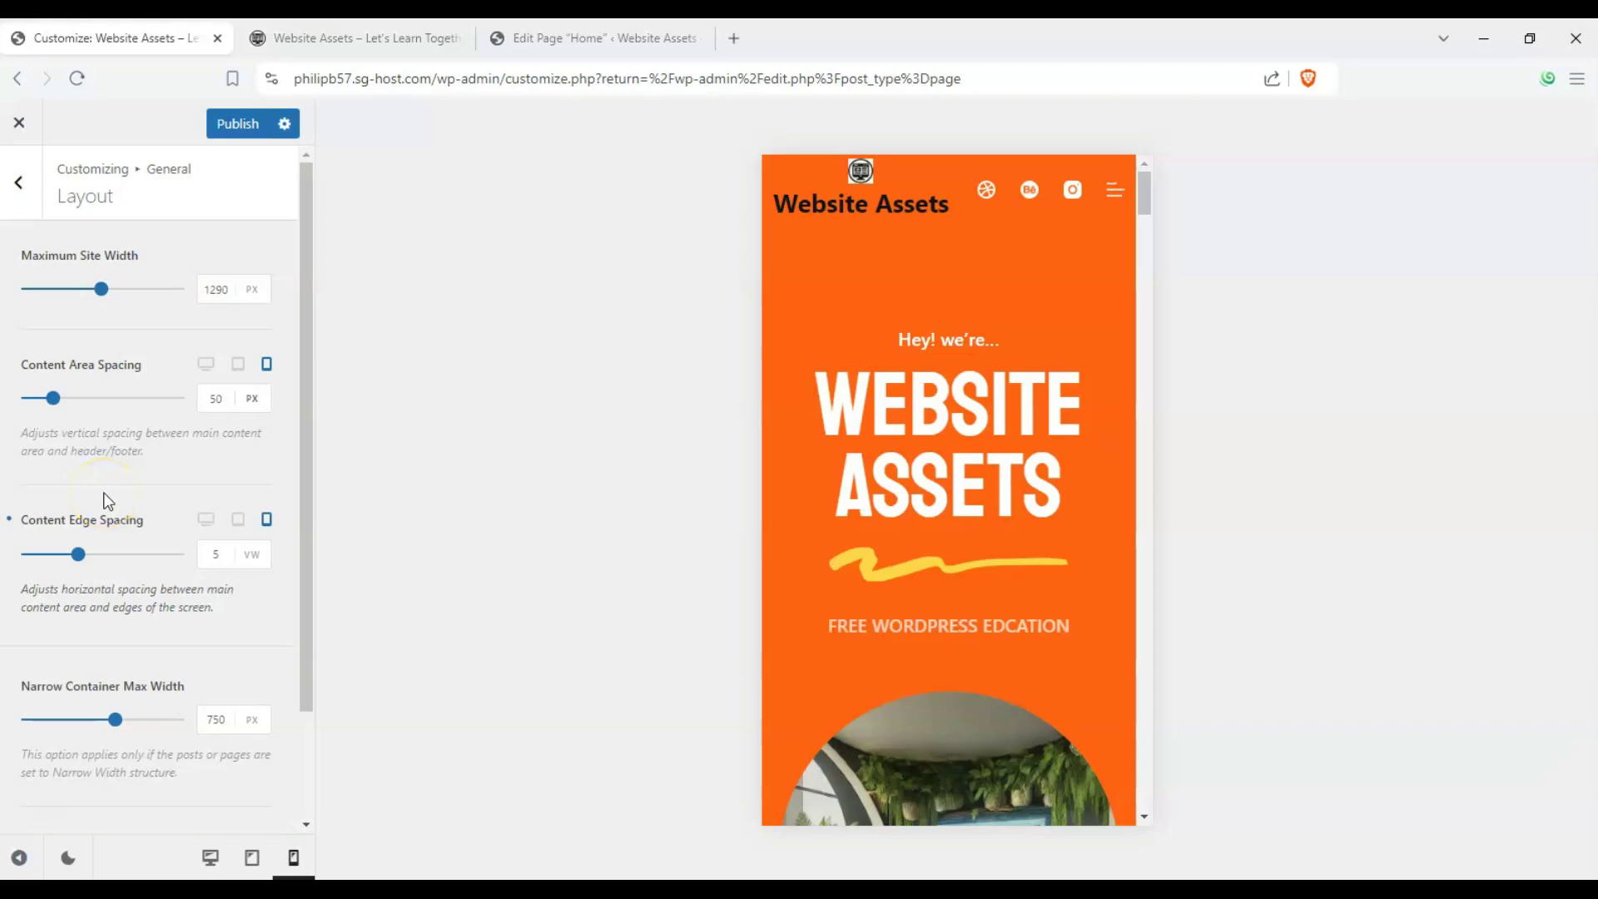
pyautogui.click(210, 522)
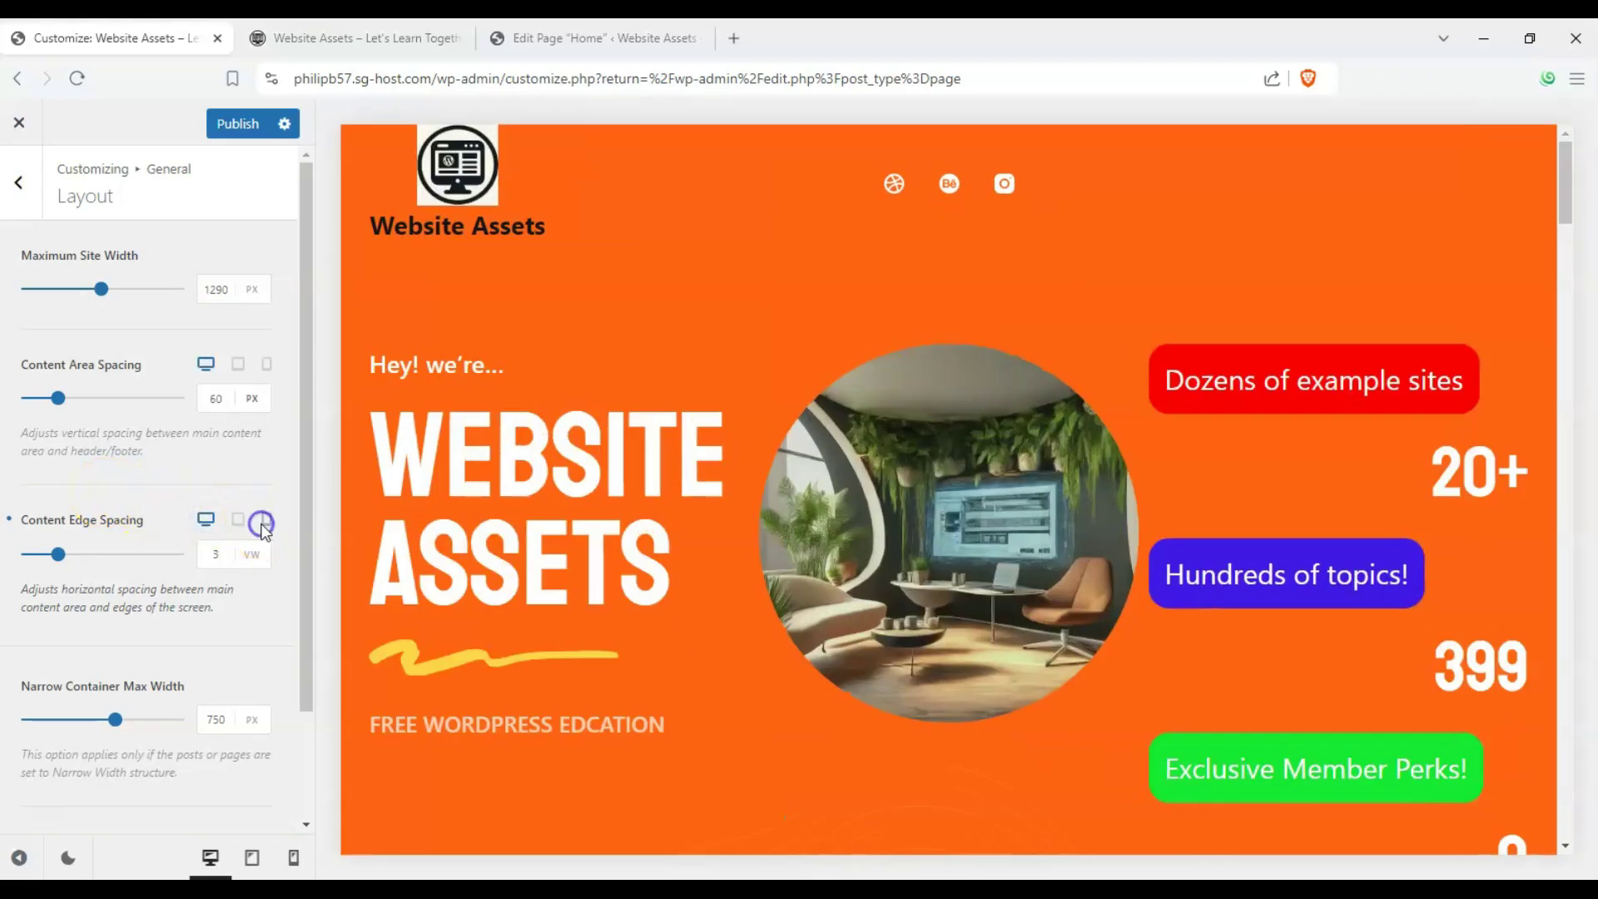
pyautogui.click(267, 524)
# Step: Switch to the Home page editor and select the hero Columns block
pyautogui.click(668, 38)
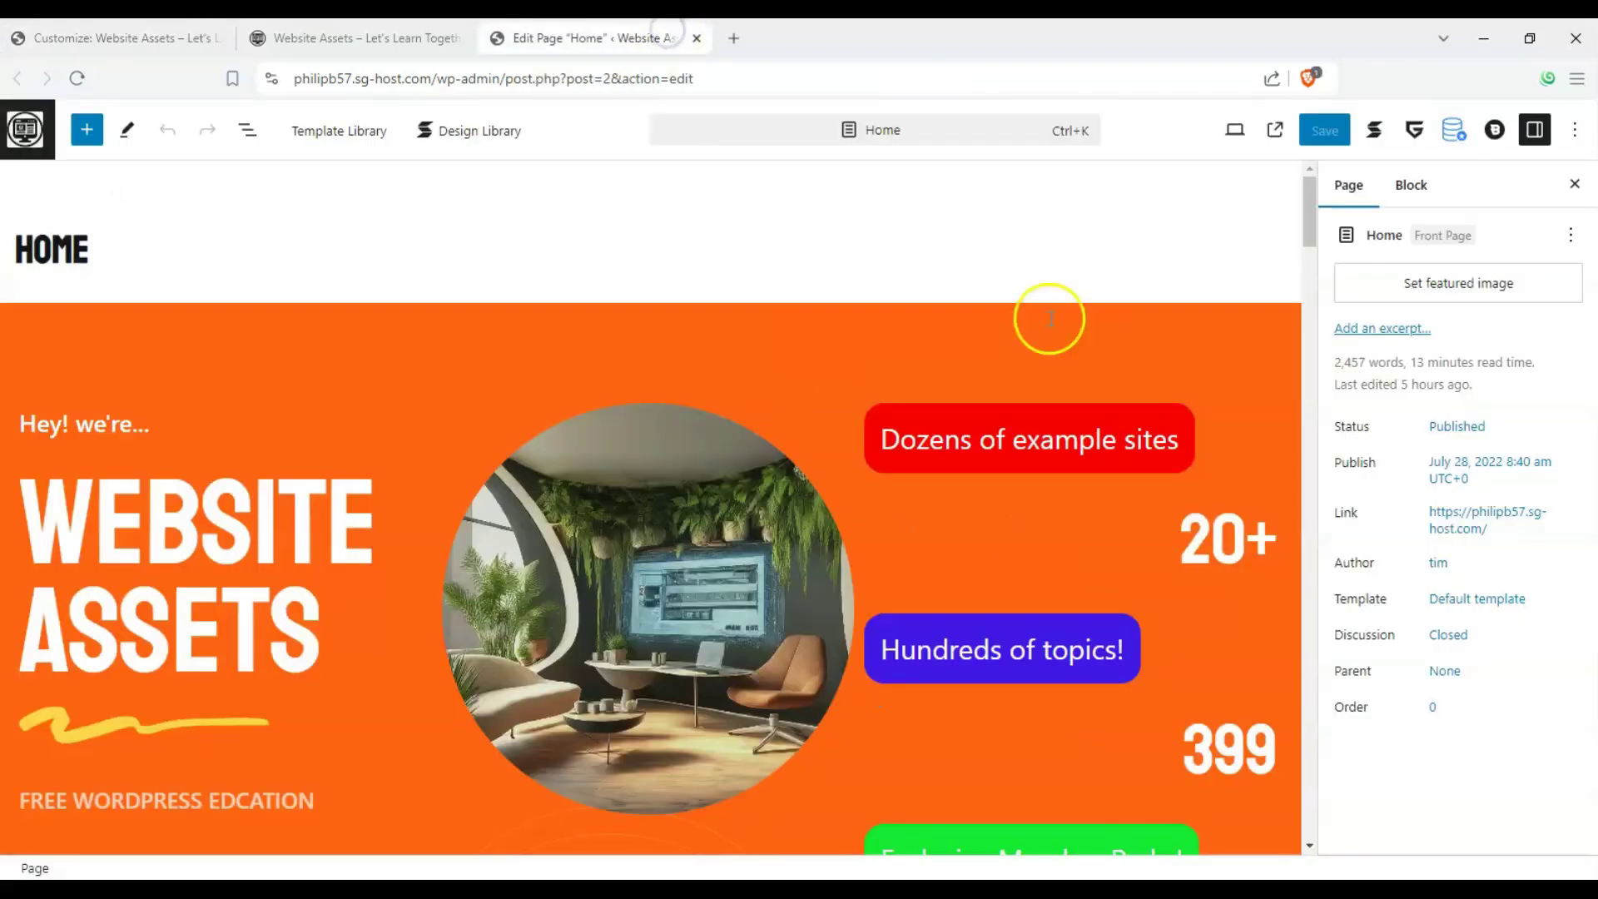
pyautogui.scroll(-2, 1126, 371)
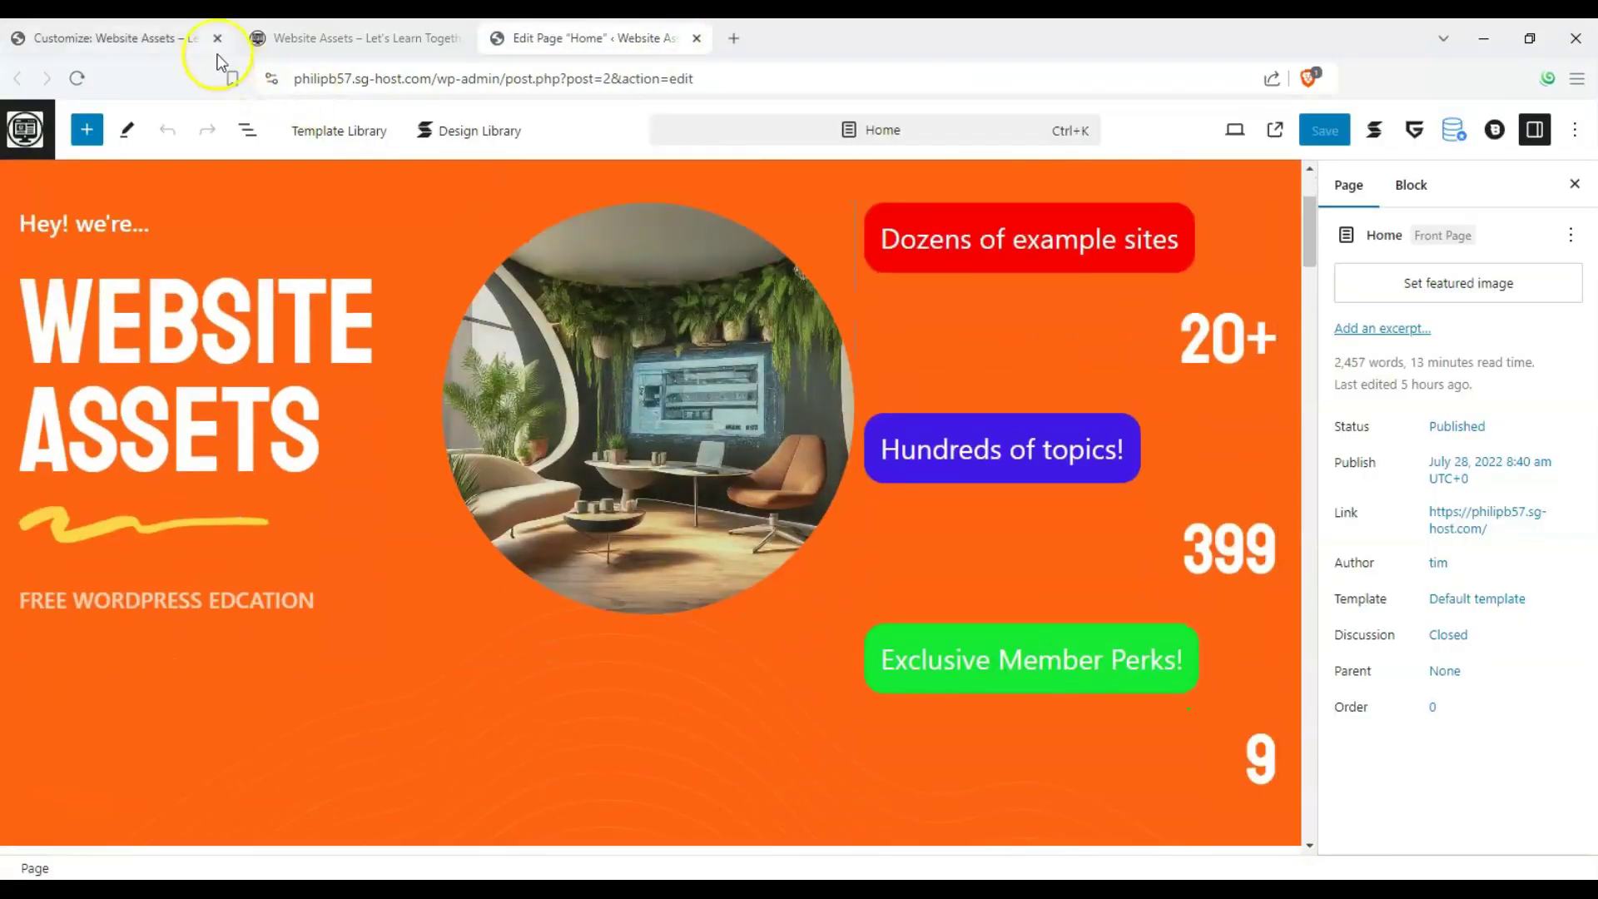
pyautogui.click(254, 40)
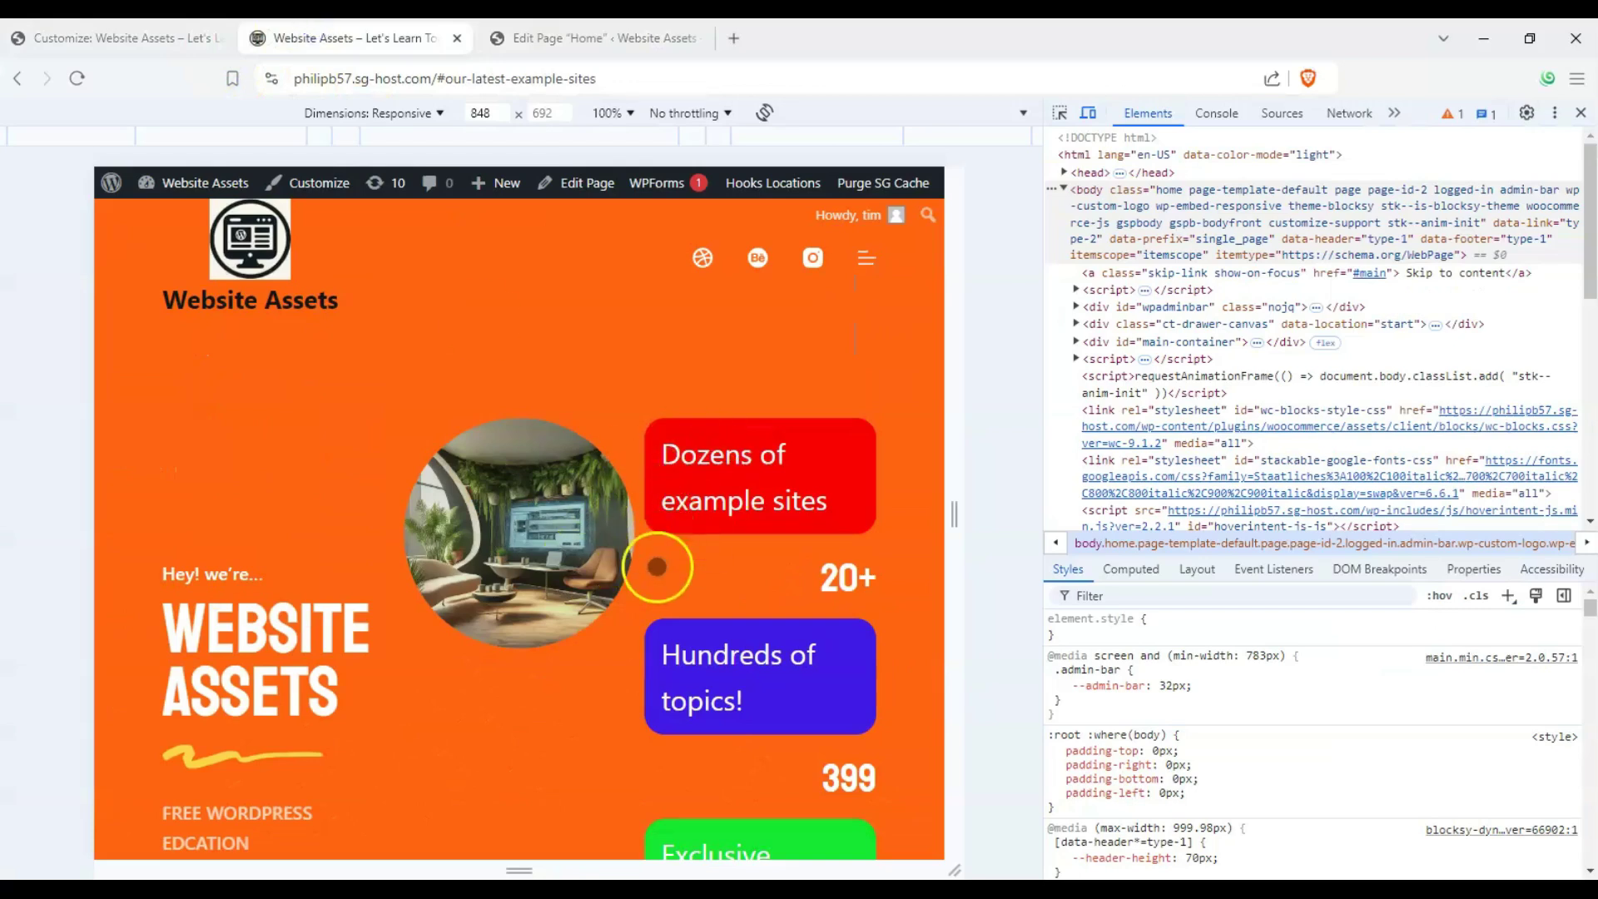
pyautogui.click(645, 41)
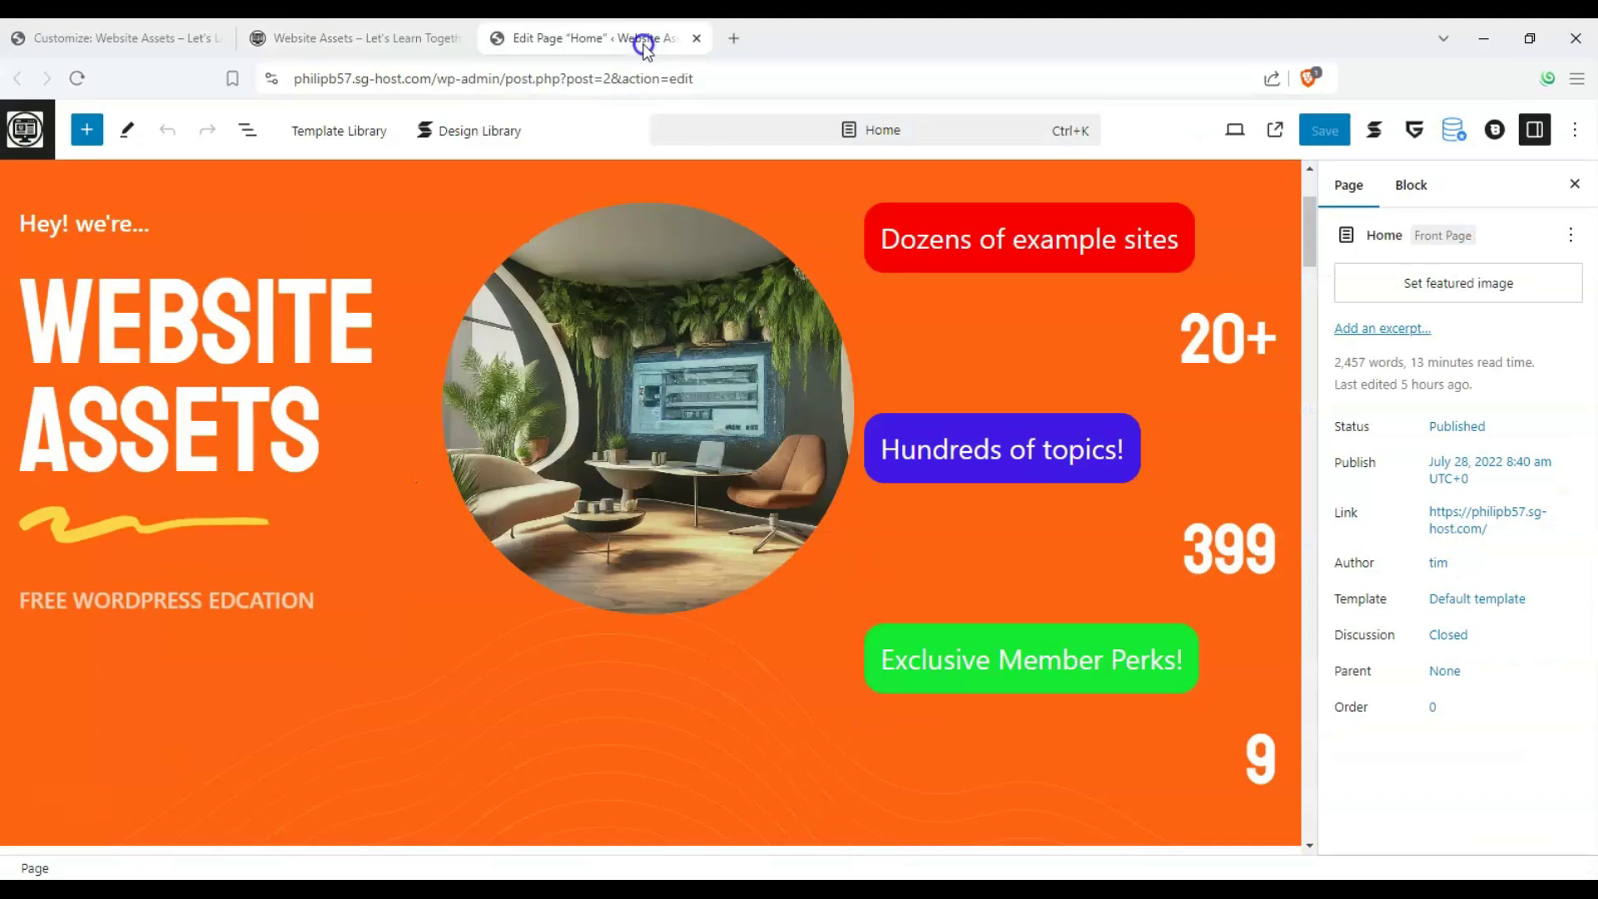
pyautogui.click(1157, 505)
pyautogui.scroll(2, 1070, 428)
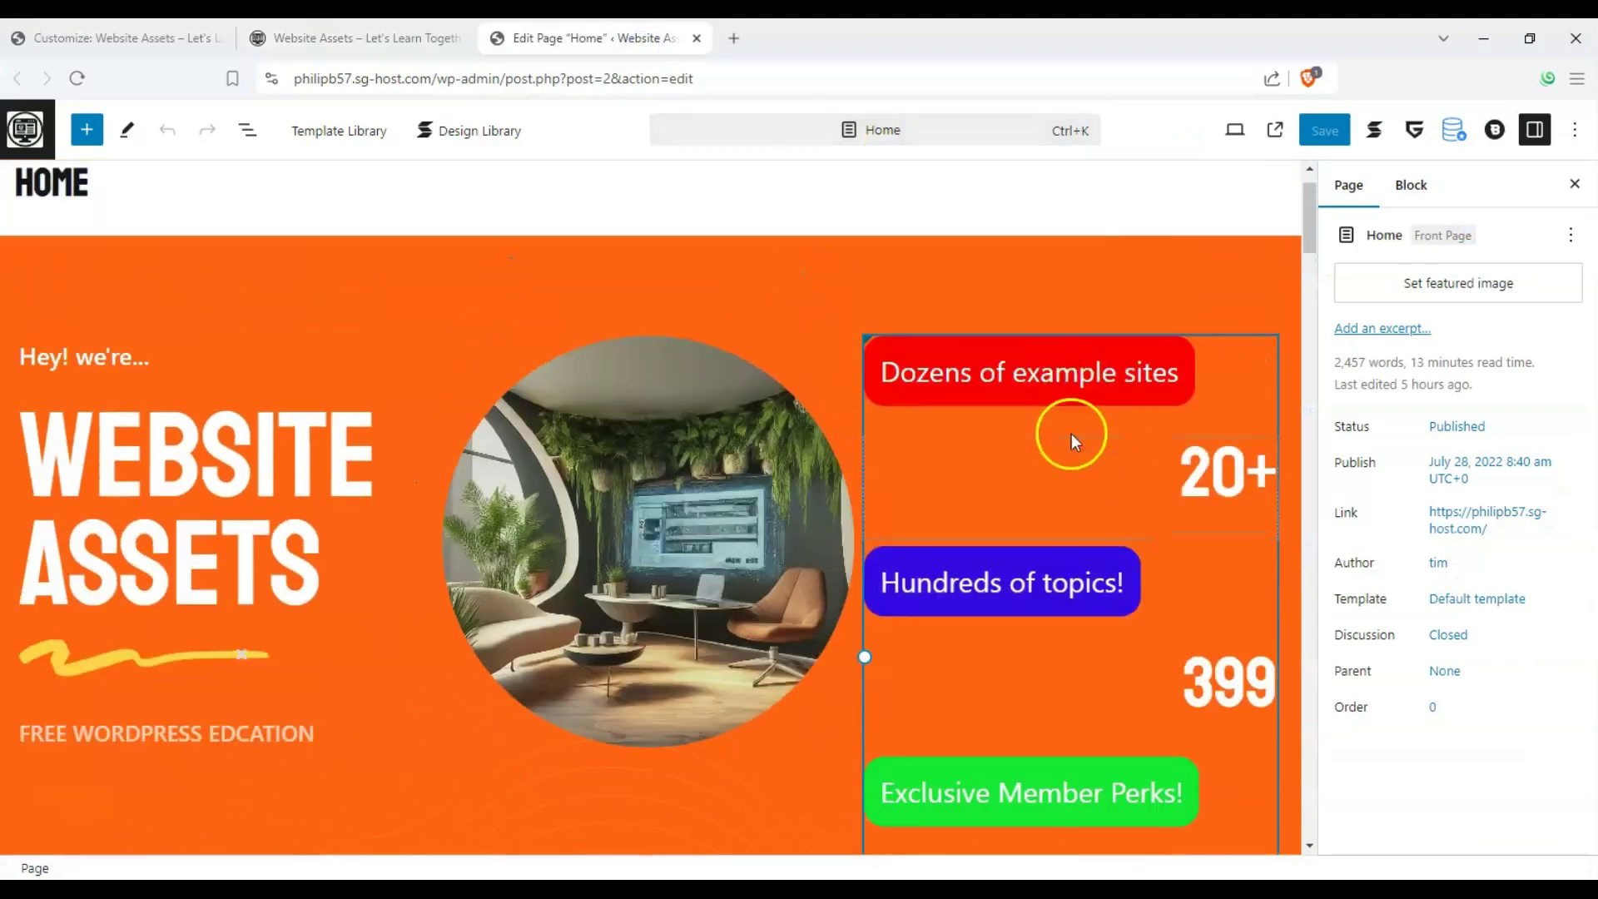
pyautogui.click(1220, 366)
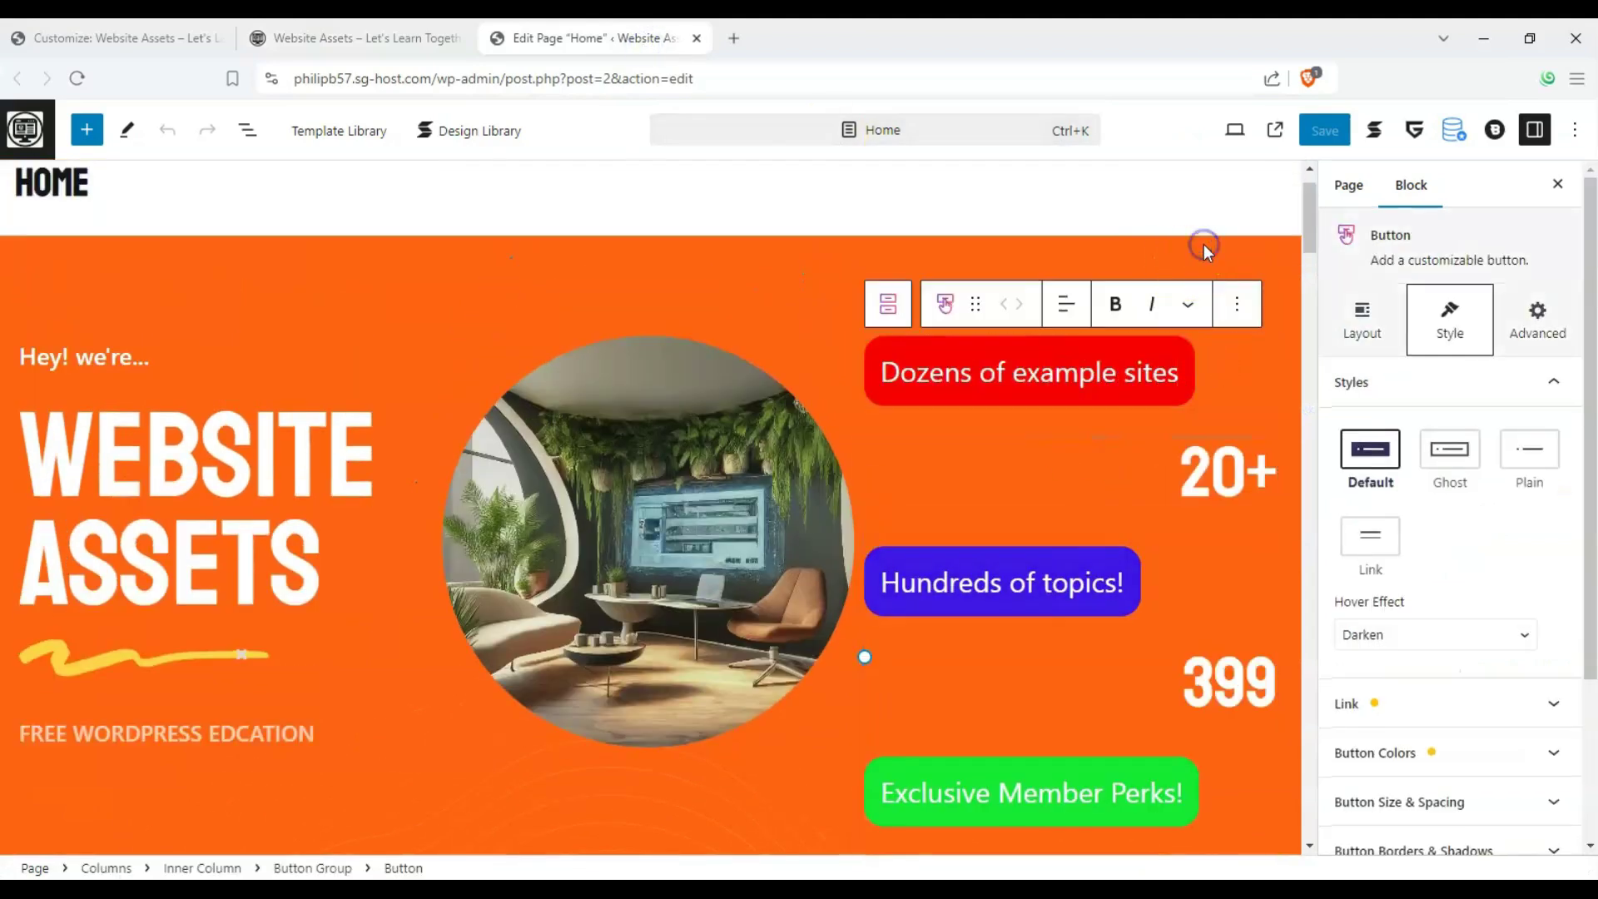
pyautogui.click(1206, 248)
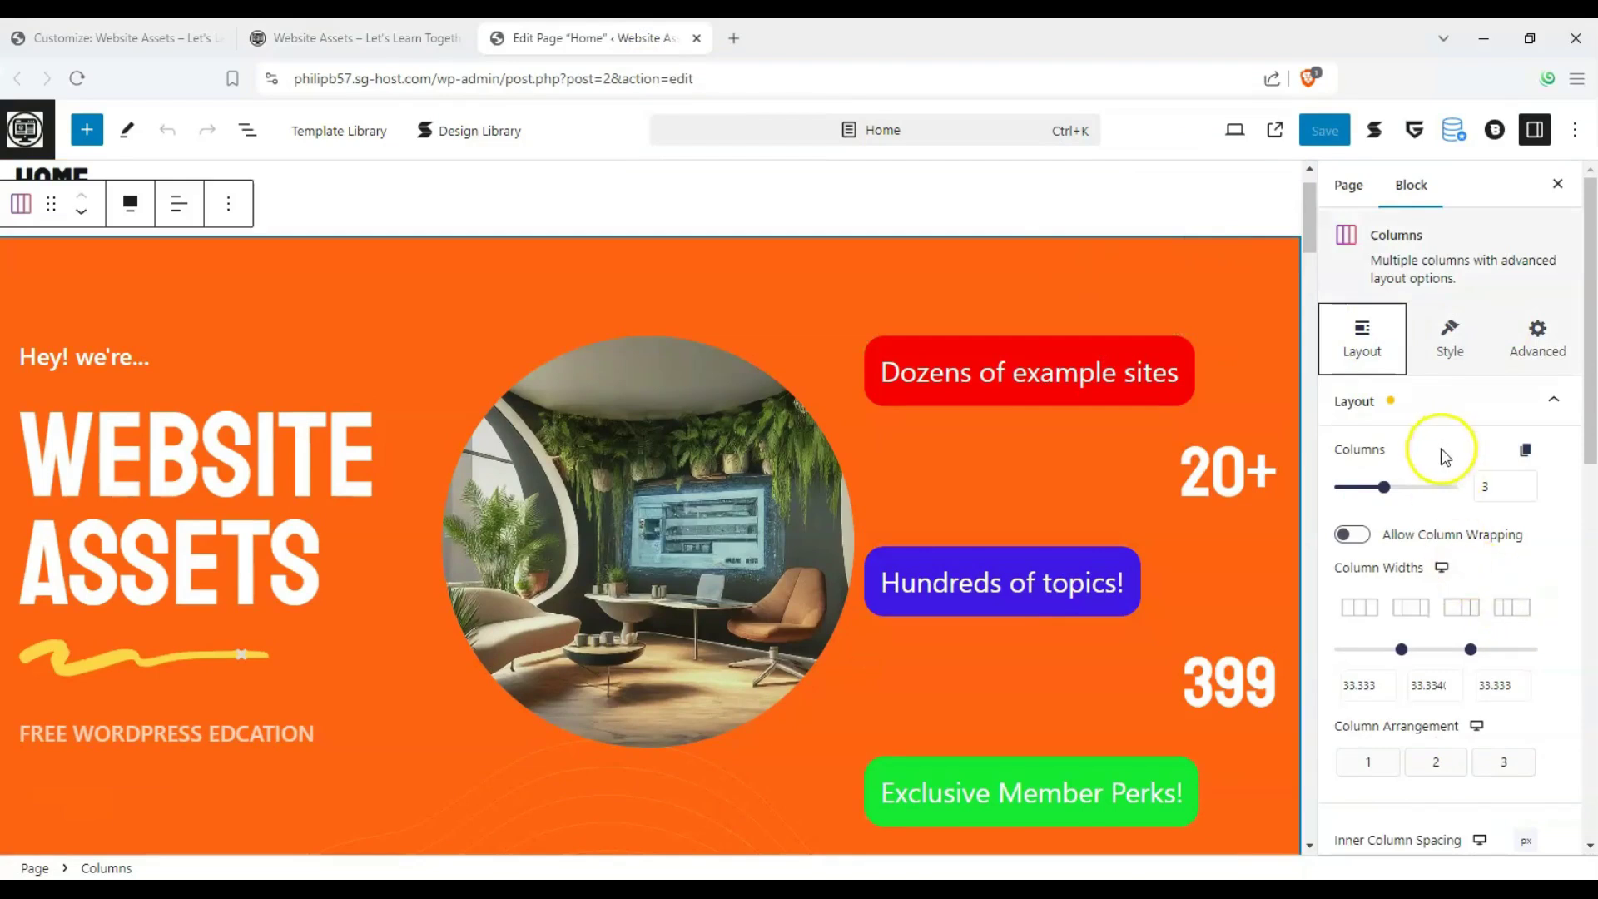
# Step: Glance at the Customizer and live site, then return to the block settings
pyautogui.scroll(-2, 1442, 472)
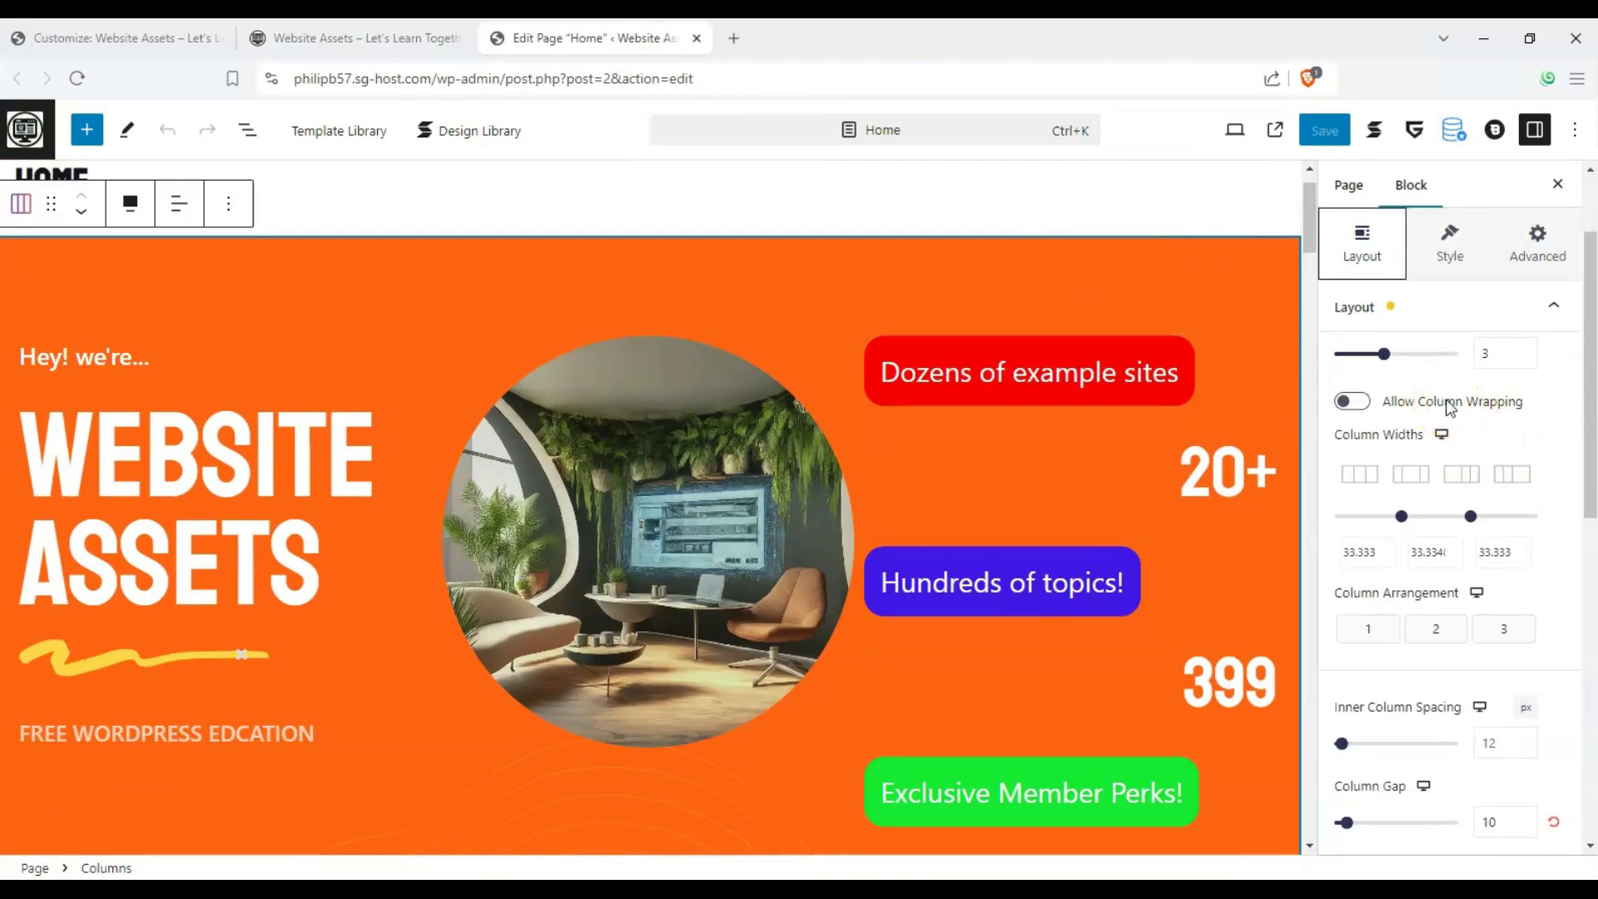
pyautogui.click(62, 40)
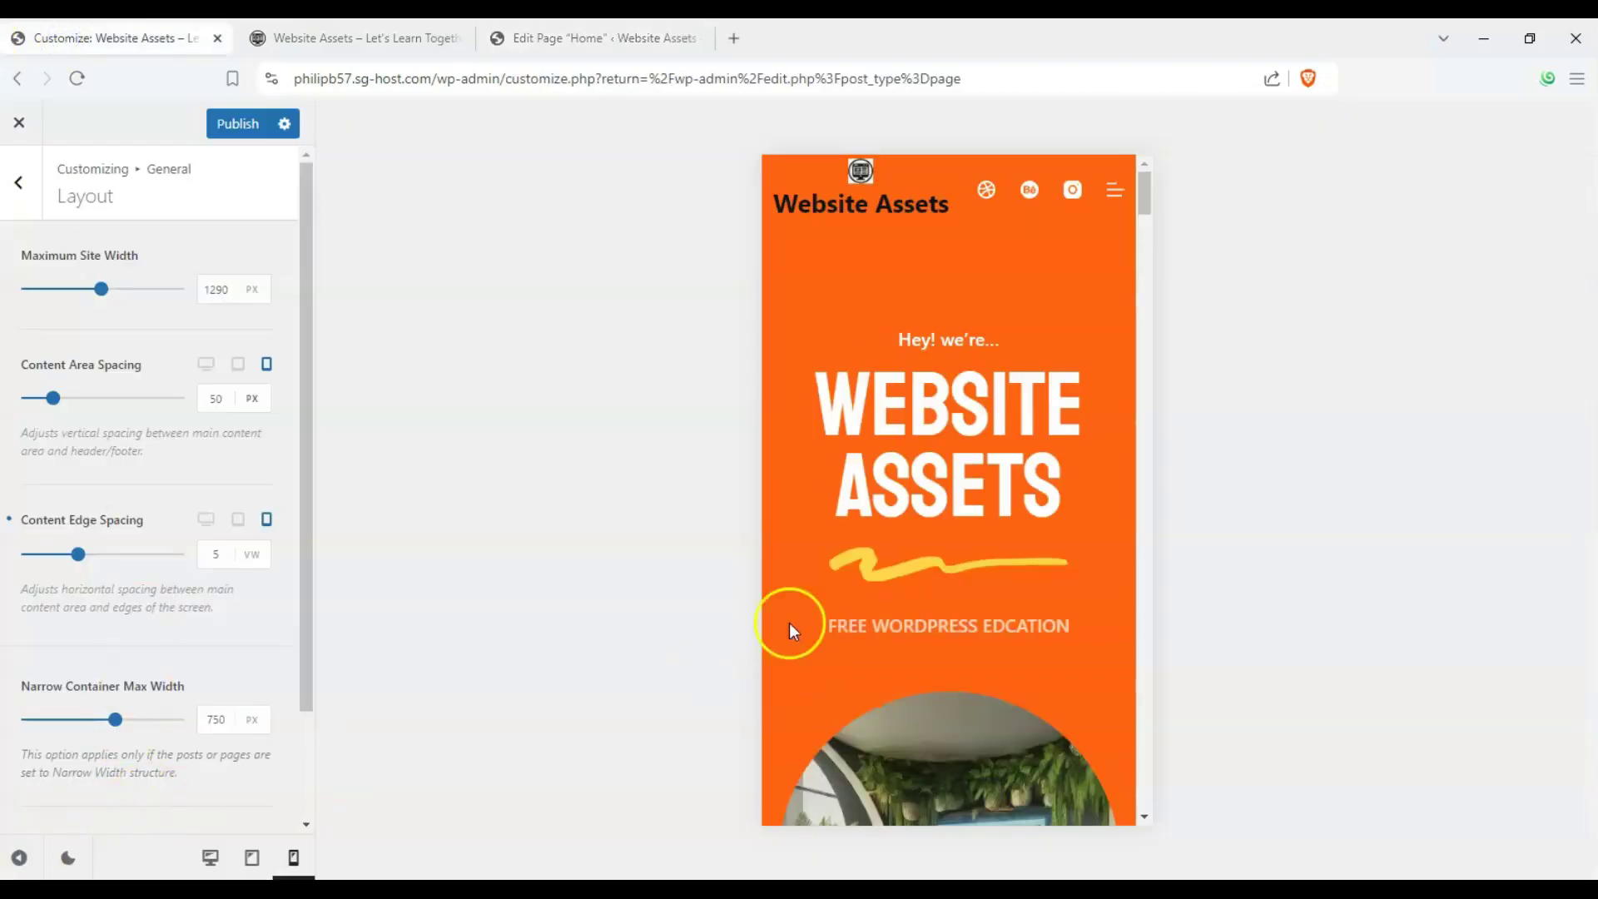
pyautogui.click(358, 38)
pyautogui.click(613, 33)
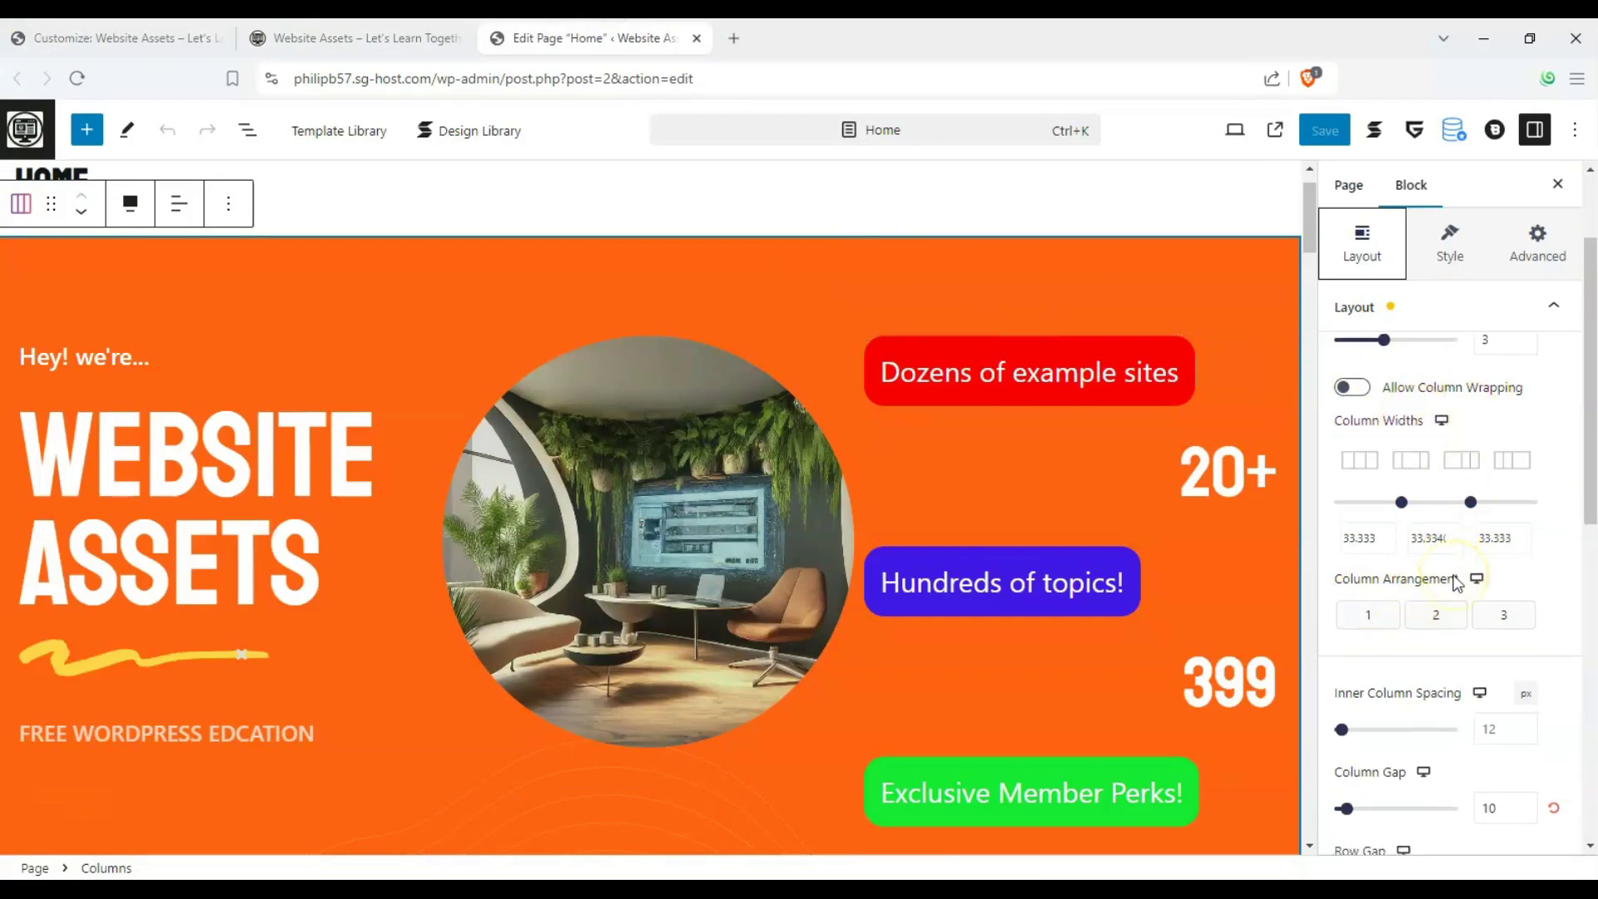
pyautogui.scroll(-1, 1456, 582)
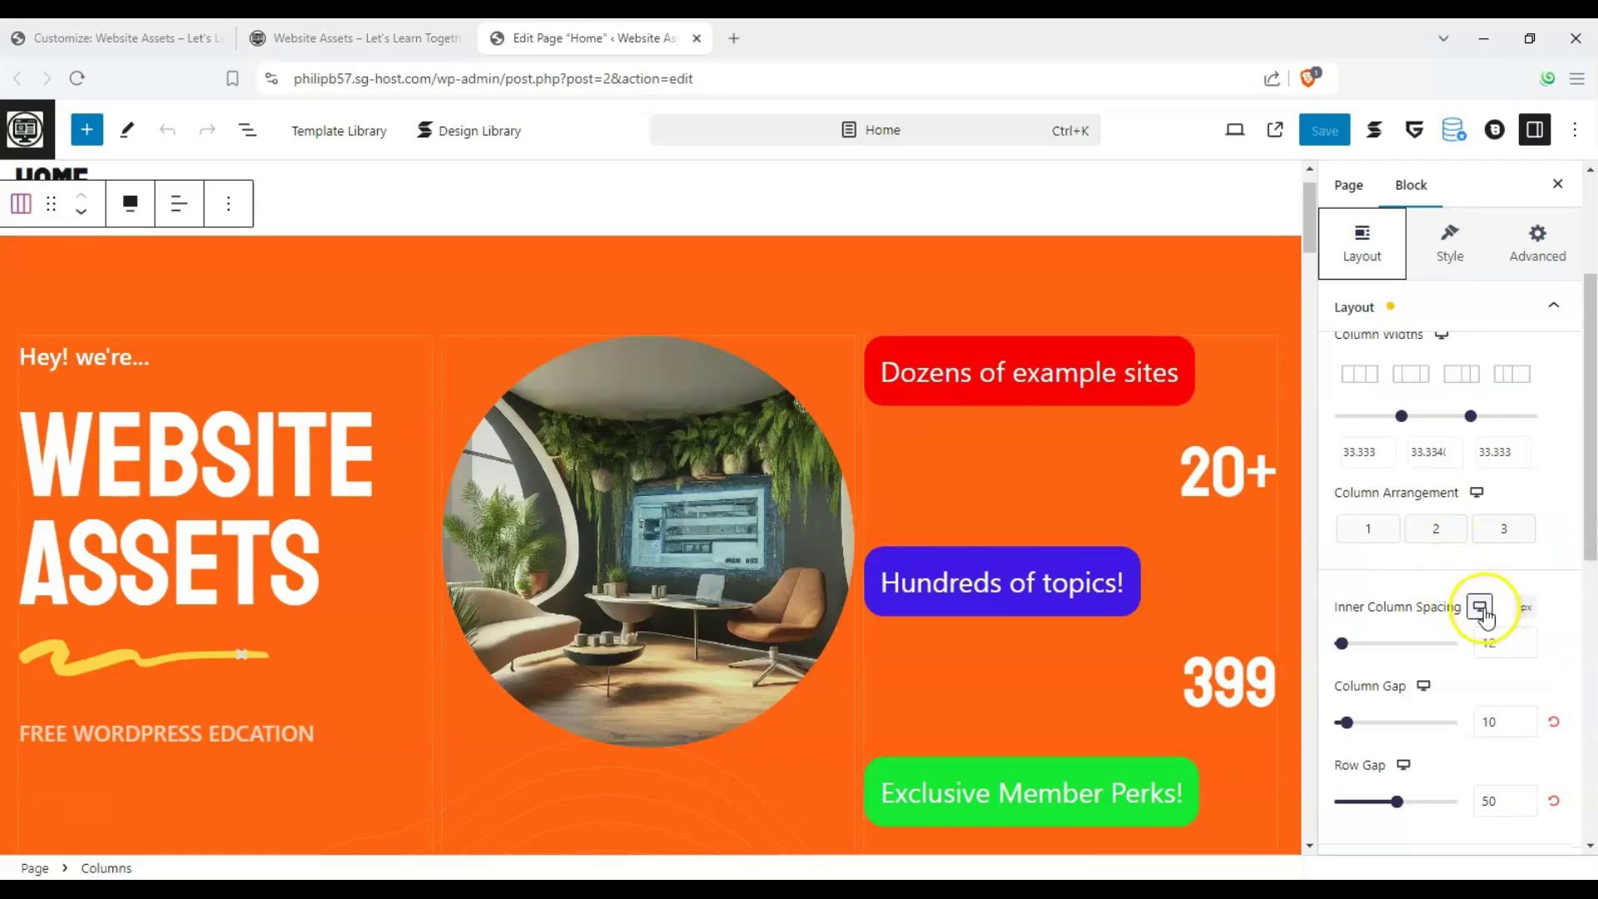
pyautogui.scroll(-2, 1456, 658)
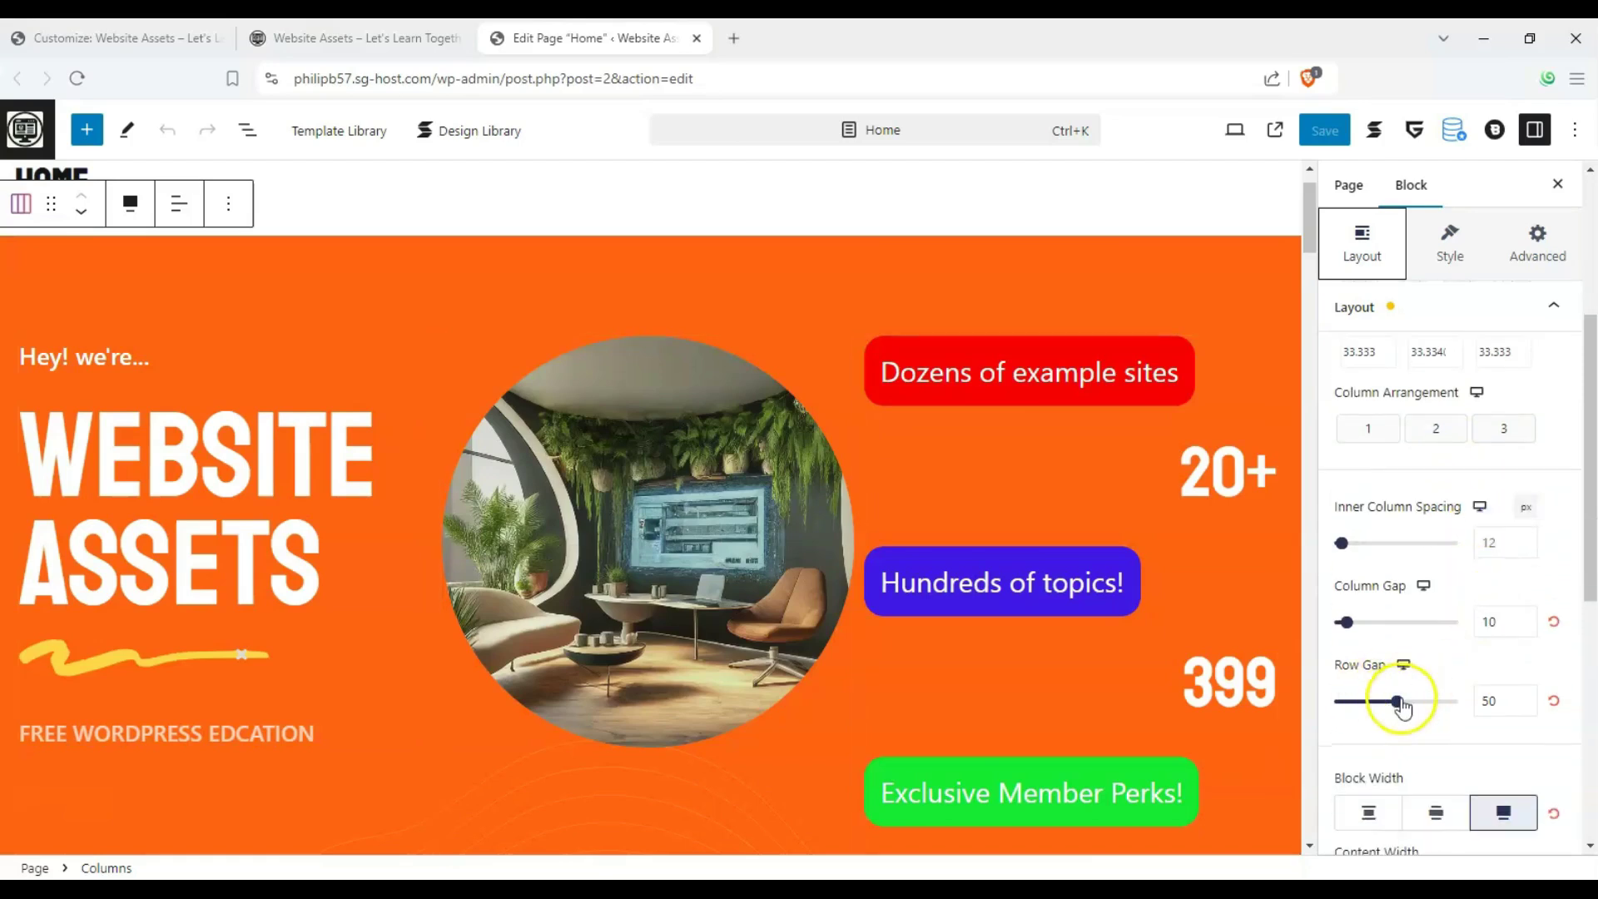
# Step: Reset the hero Row Gap to 0, set Column Gap to 82, then target Mobile
pyautogui.moveTo(1403, 707)
pyautogui.mouseDown()
pyautogui.moveTo(1440, 703)
pyautogui.moveTo(1391, 699)
pyautogui.mouseUp()
pyautogui.moveTo(1377, 631); pyautogui.dragTo(1400, 626)
pyautogui.click(1552, 702)
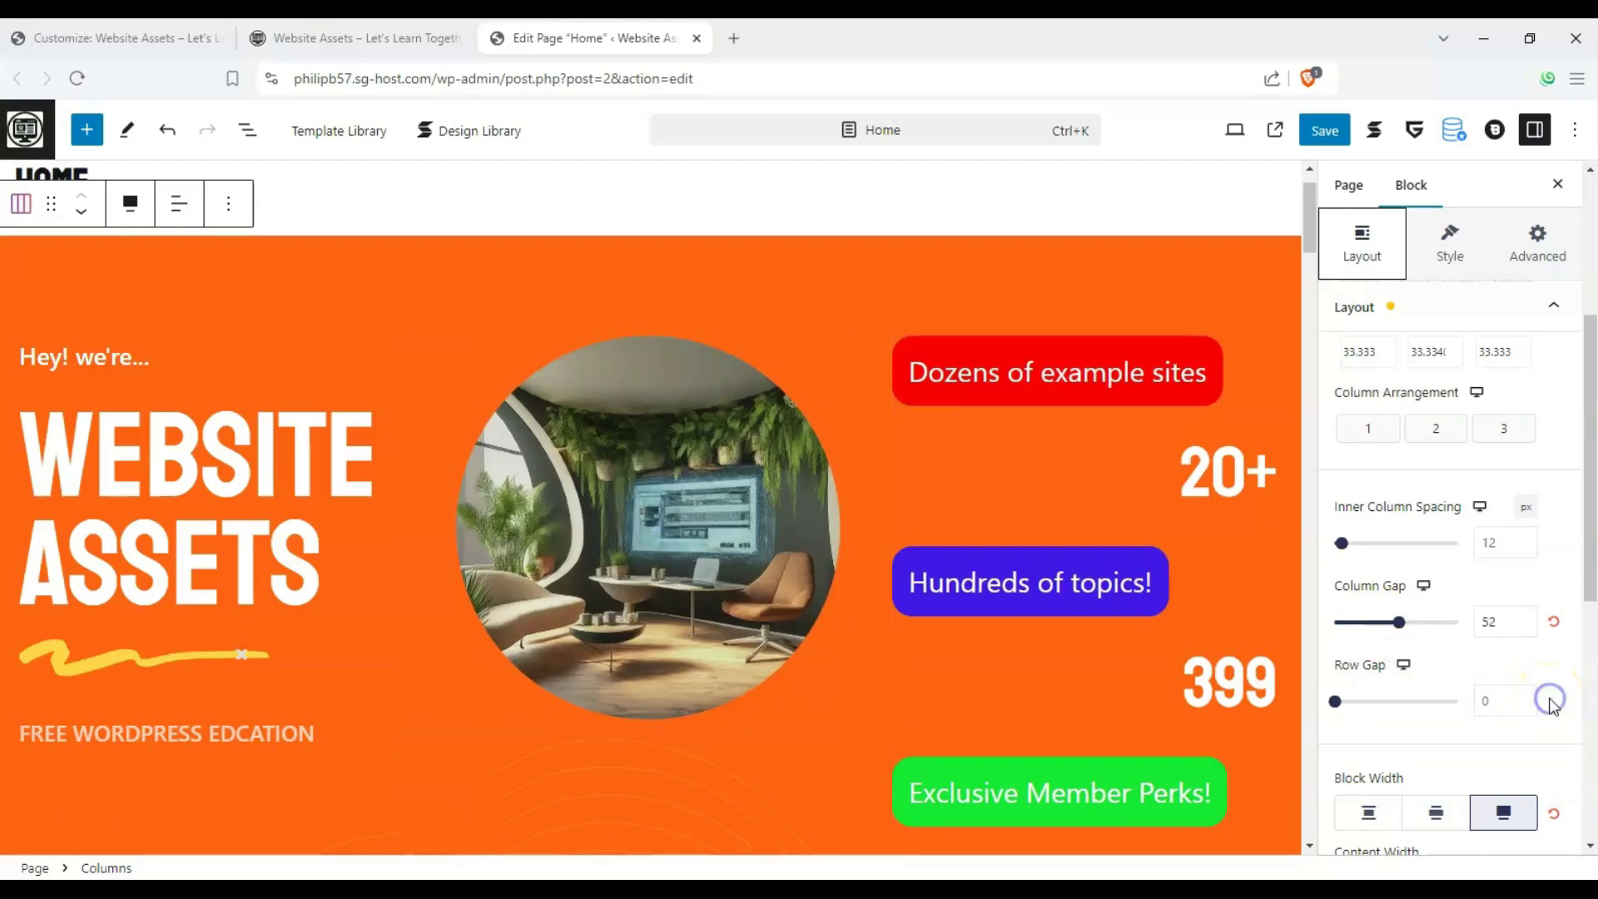
pyautogui.moveTo(1399, 621); pyautogui.dragTo(1436, 637)
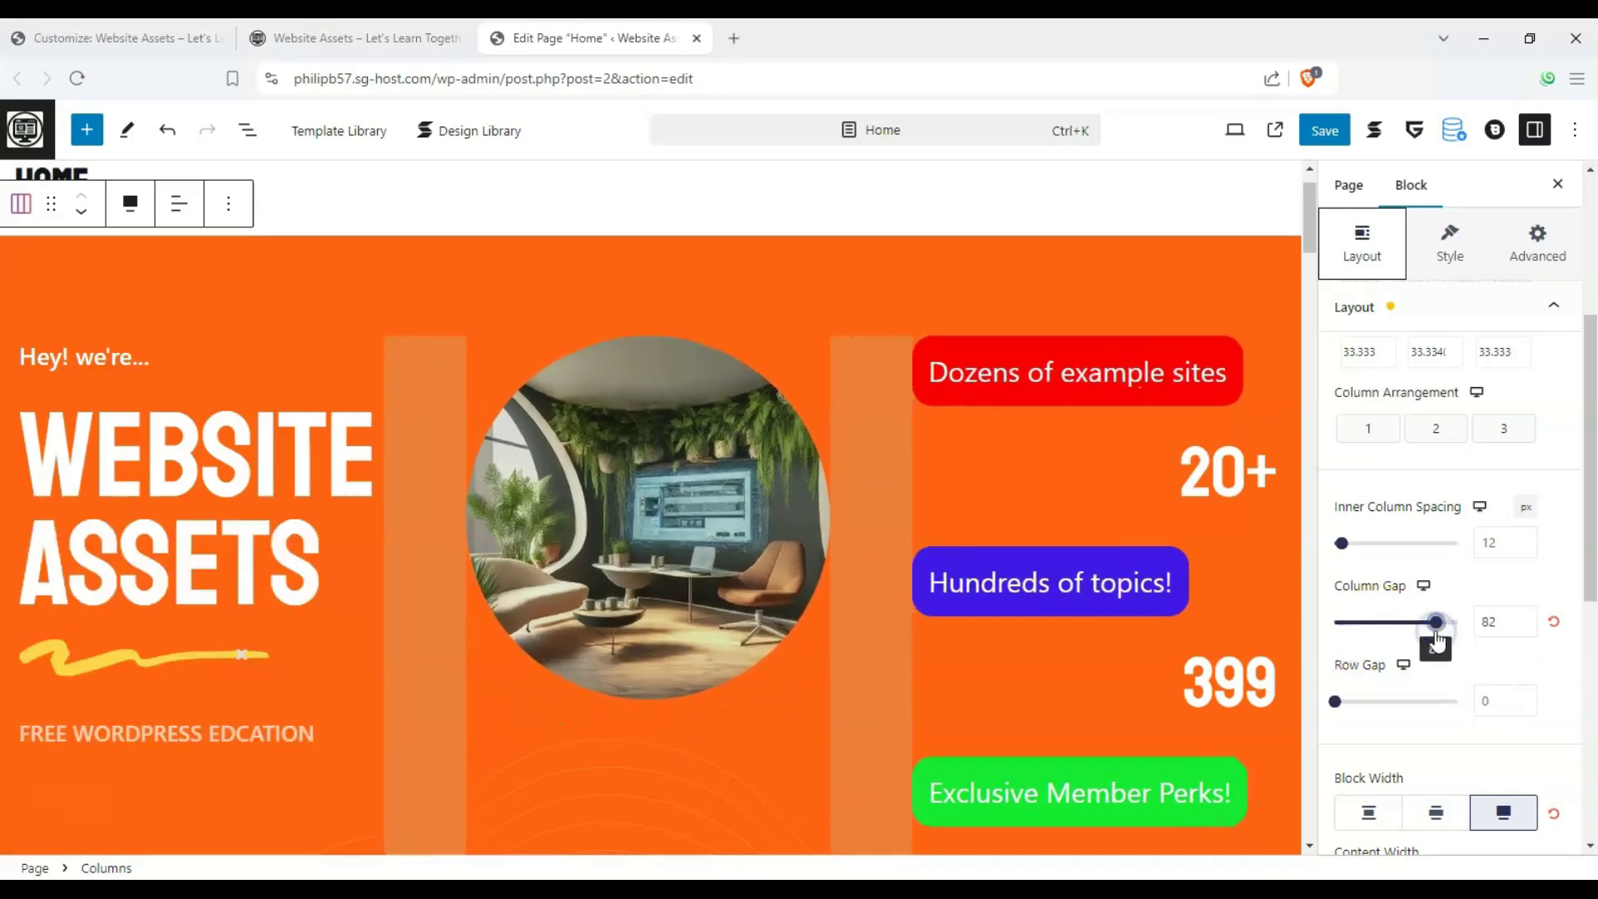
pyautogui.click(1423, 588)
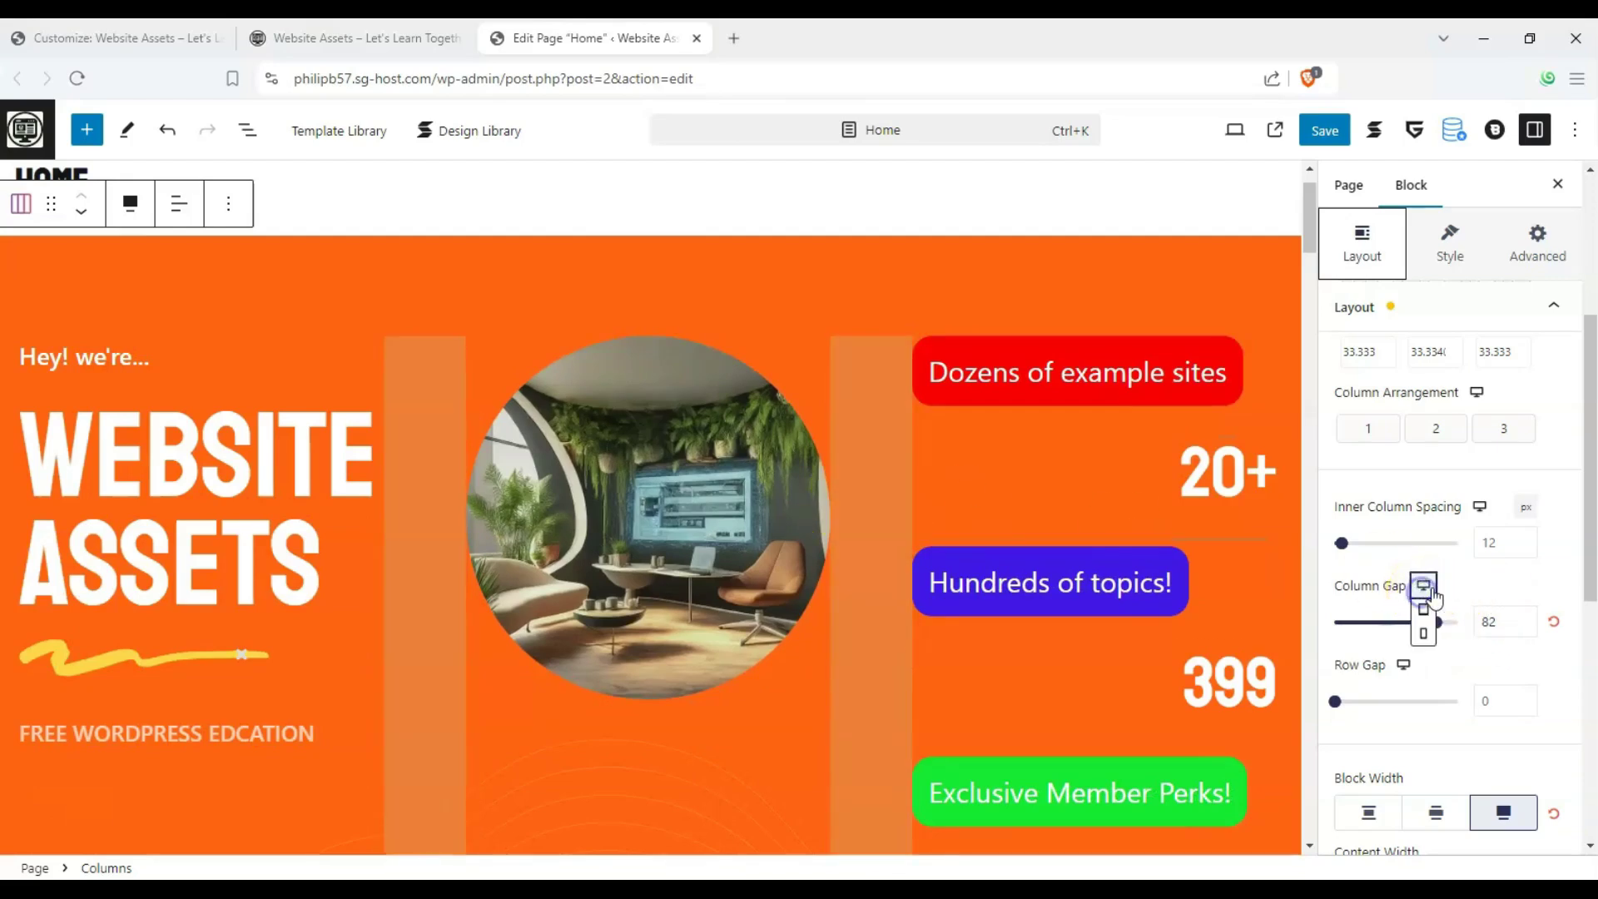
pyautogui.click(1425, 634)
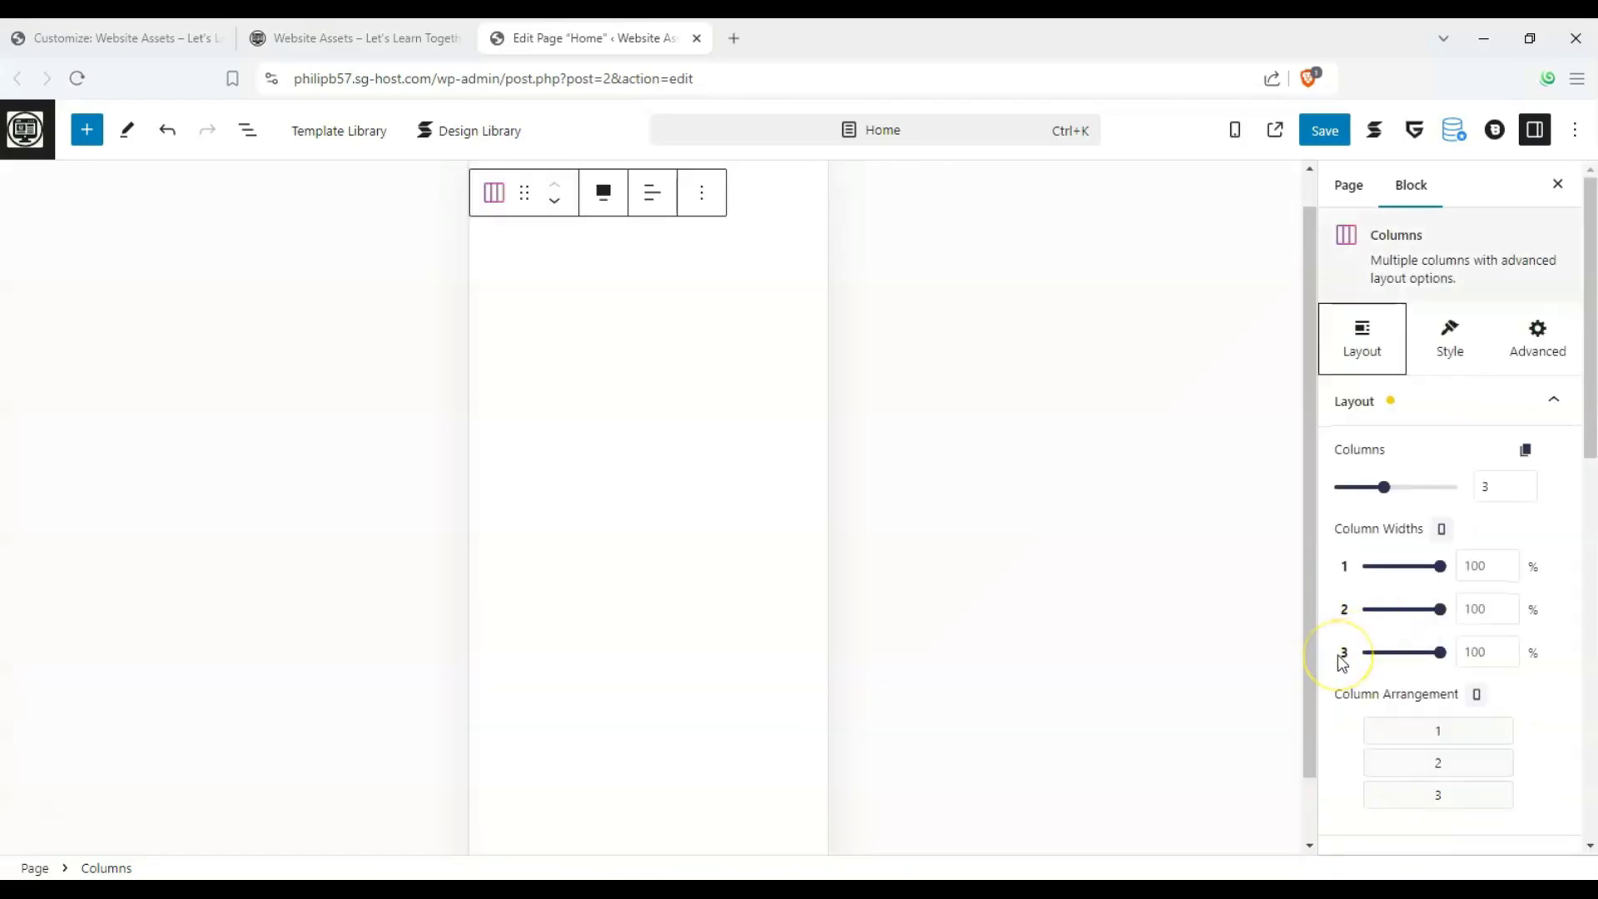
# Step: Set the hero columns' mobile Column Gap to 29 px
pyautogui.scroll(-5, 1365, 483)
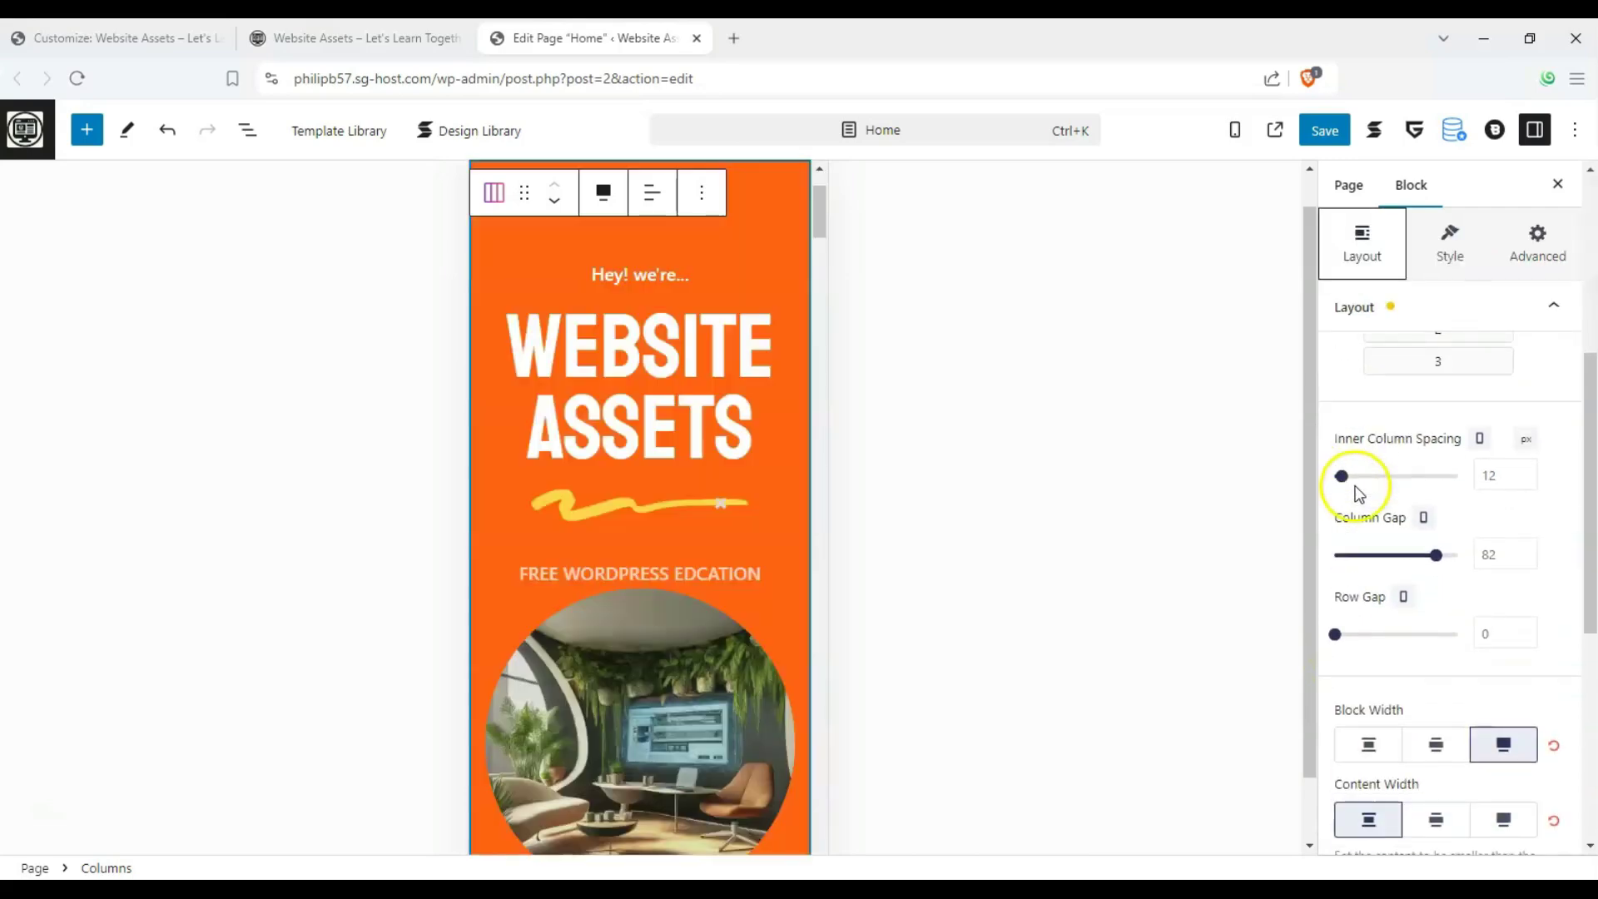
pyautogui.scroll(-5, 553, 446)
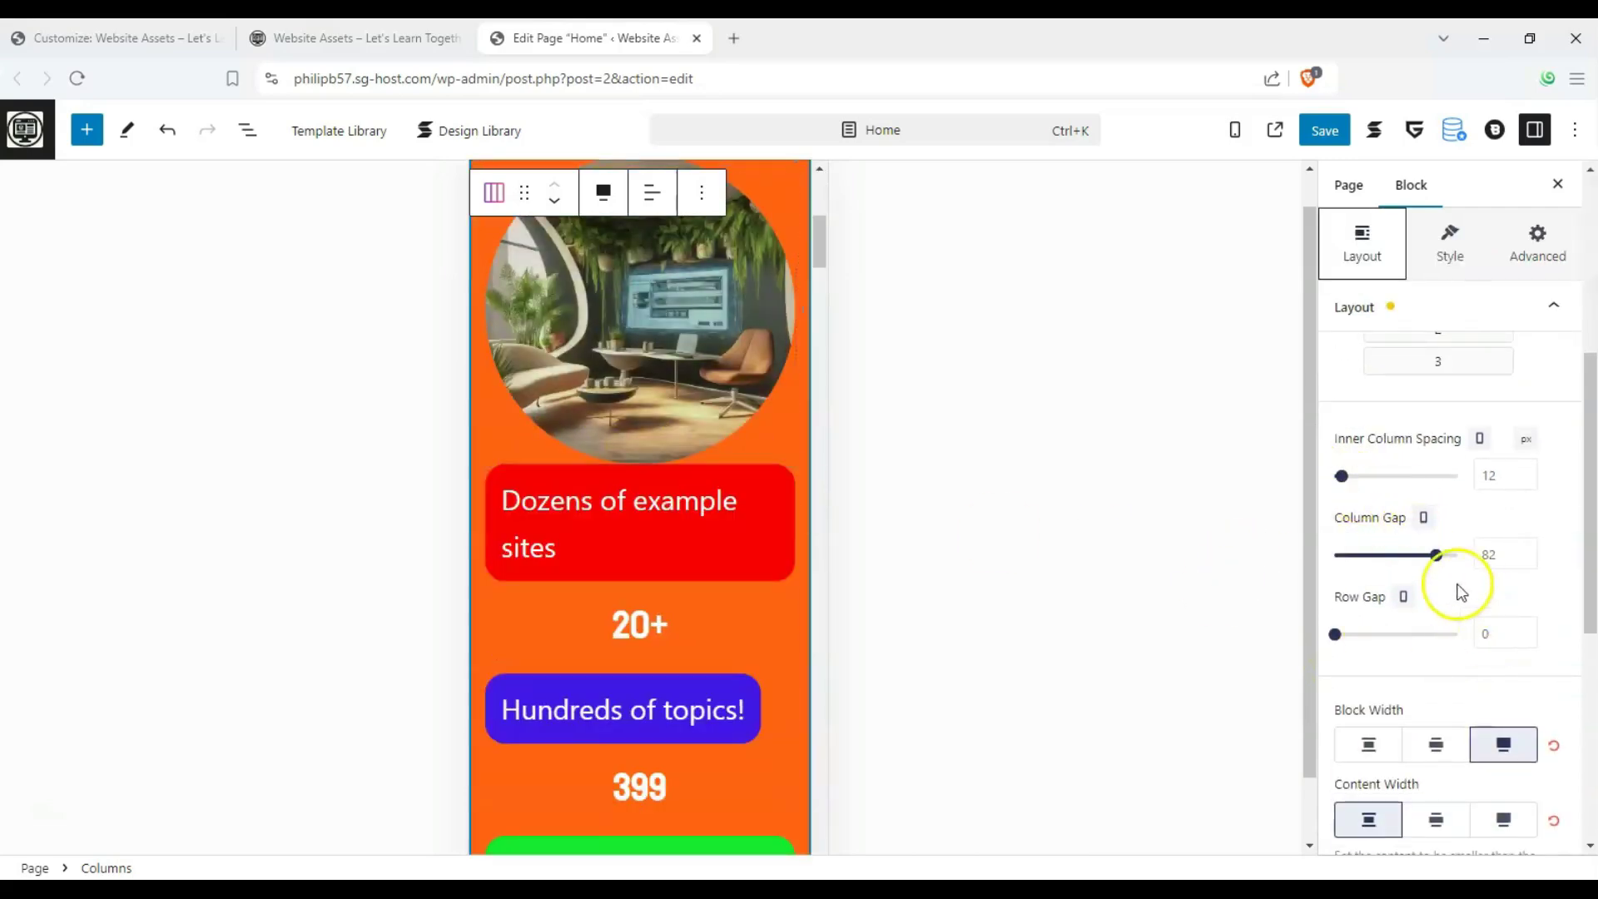
pyautogui.click(1358, 556)
pyautogui.moveTo(1401, 562); pyautogui.dragTo(1364, 564)
pyautogui.scroll(-4, 749, 560)
# Step: Switch Column Gap to Tablet and set it to 29 px as well
pyautogui.click(1425, 520)
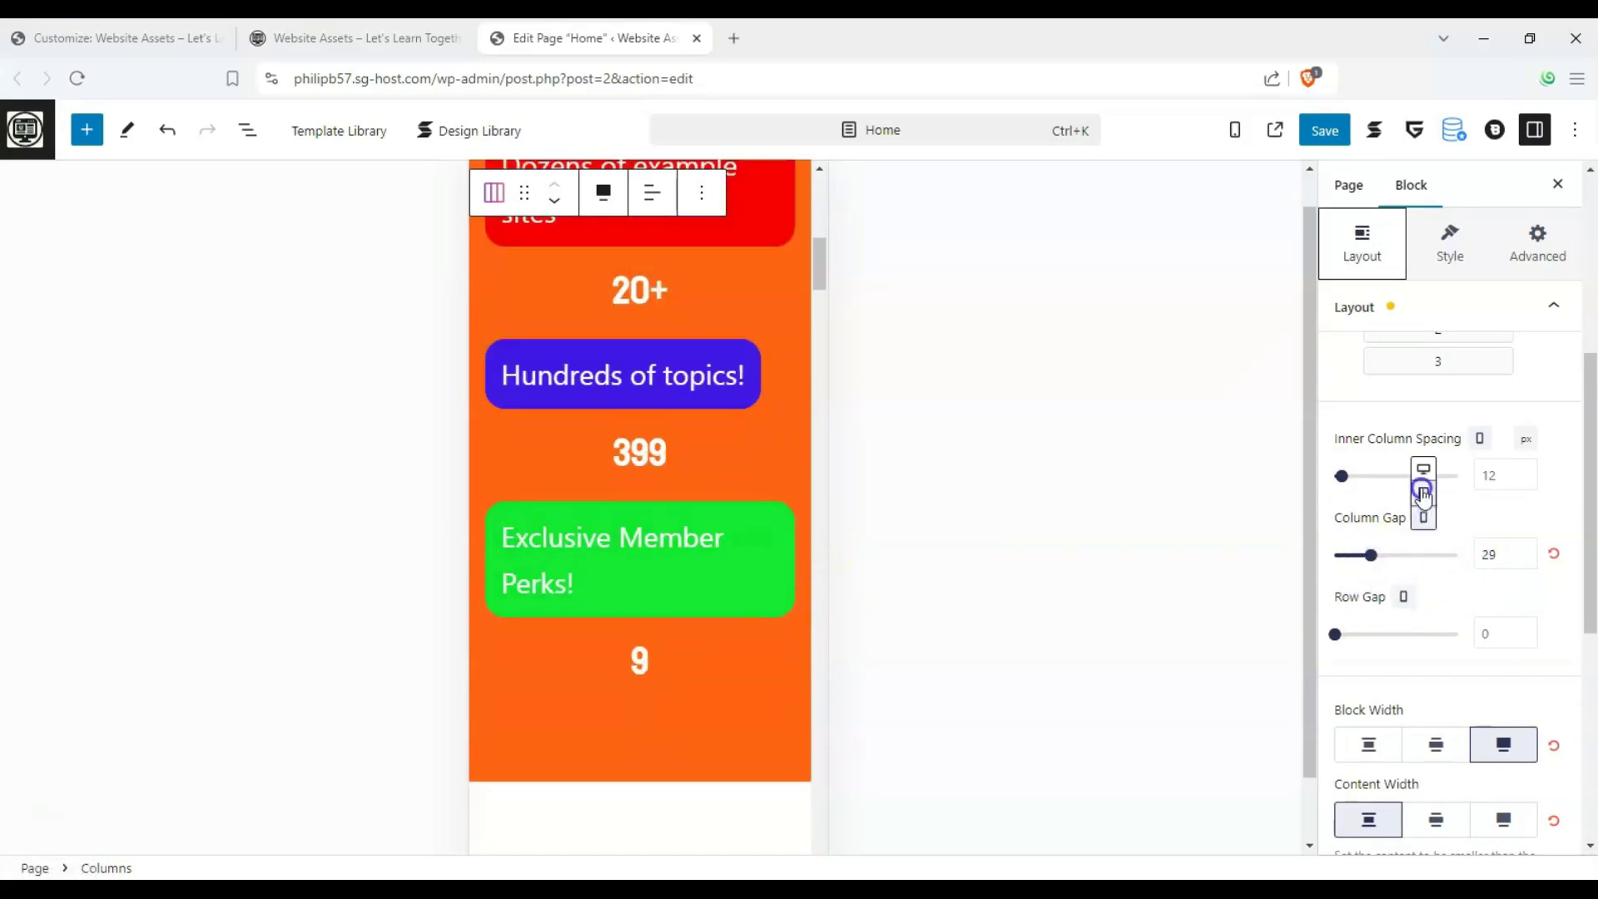
pyautogui.click(1423, 492)
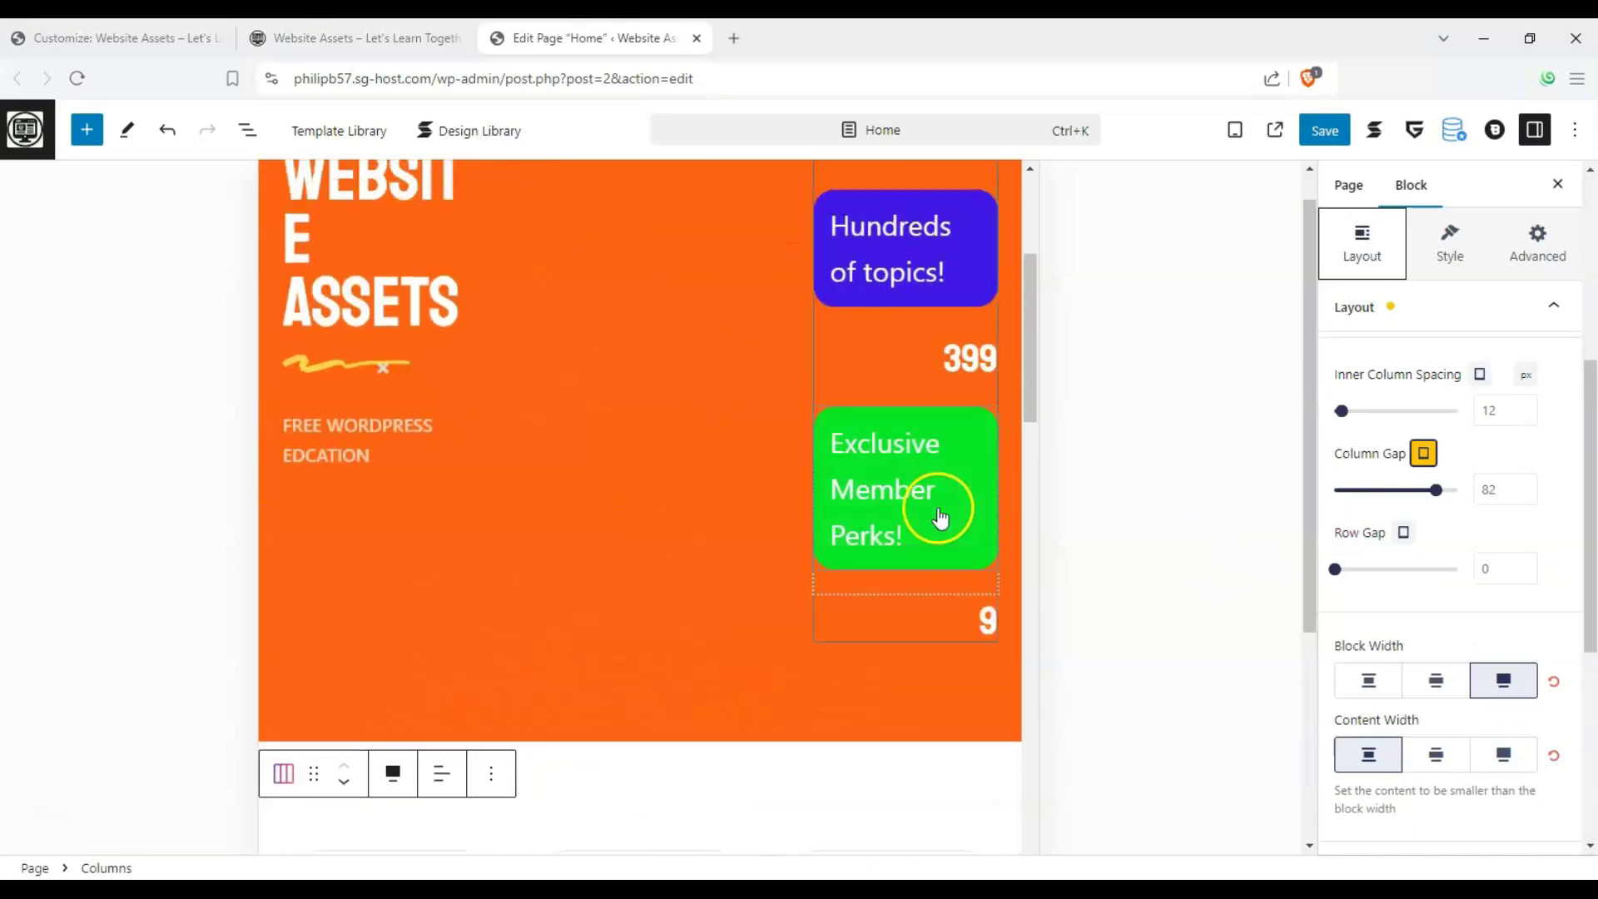
pyautogui.scroll(3, 935, 514)
pyautogui.scroll(1, 1396, 529)
pyautogui.click(1376, 563)
pyautogui.moveTo(1368, 566)
pyautogui.mouseDown()
pyautogui.moveTo(1349, 566)
pyautogui.moveTo(1386, 569)
pyautogui.moveTo(1373, 572)
pyautogui.mouseUp()
pyautogui.click(1485, 529)
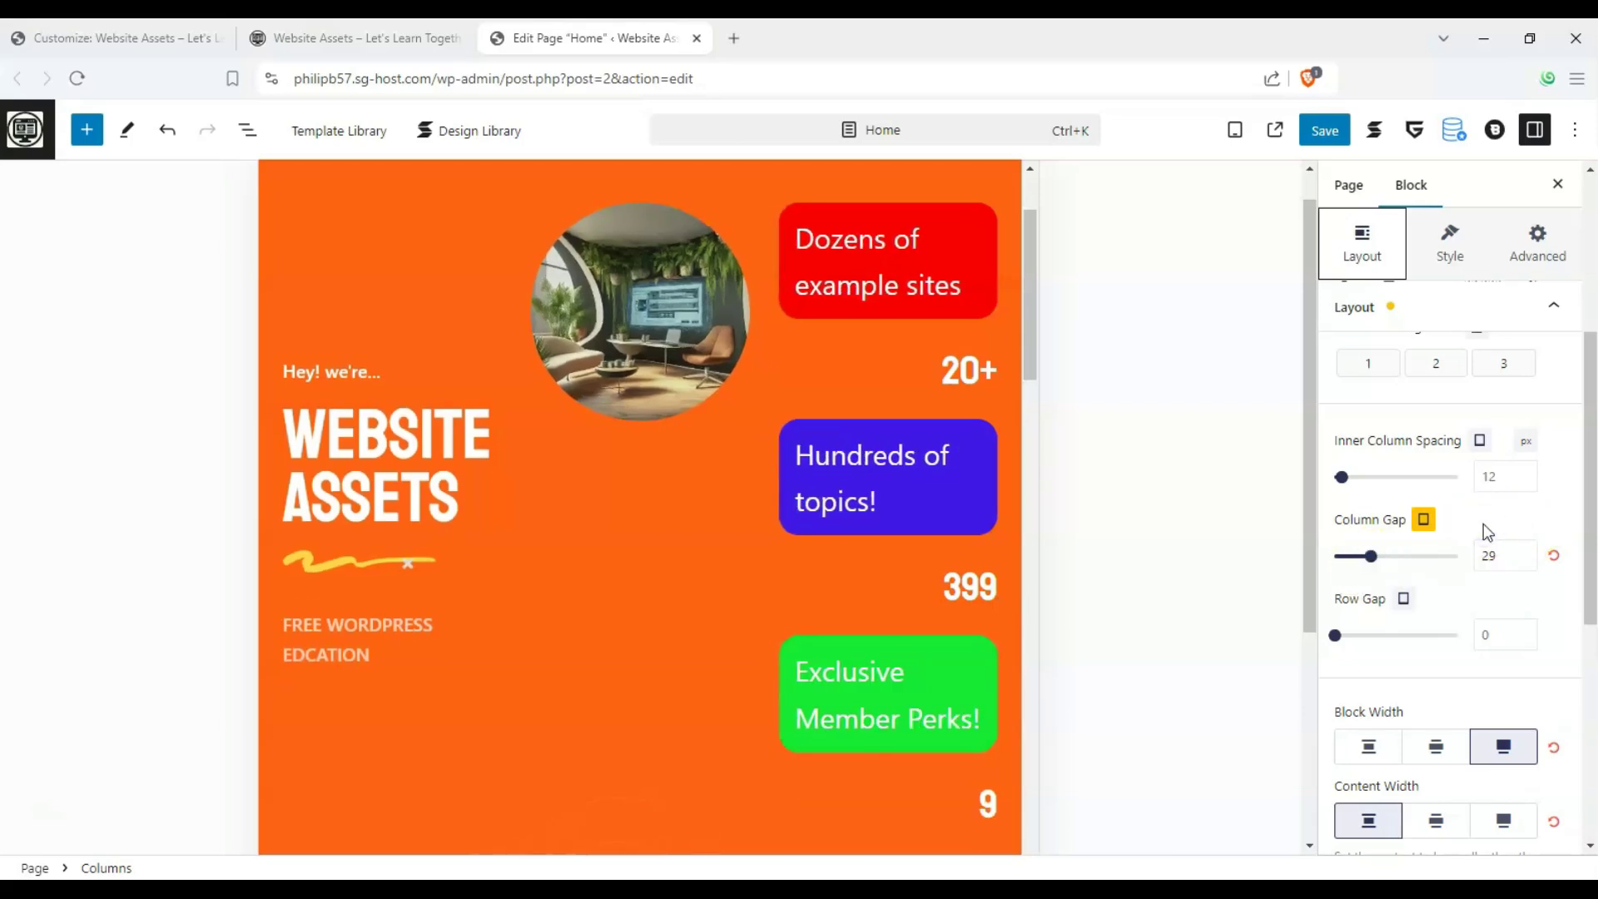
pyautogui.click(1036, 348)
# Step: Select the Our Latest Example Sites paragraph and target its mobile text alignment
pyautogui.click(1050, 479)
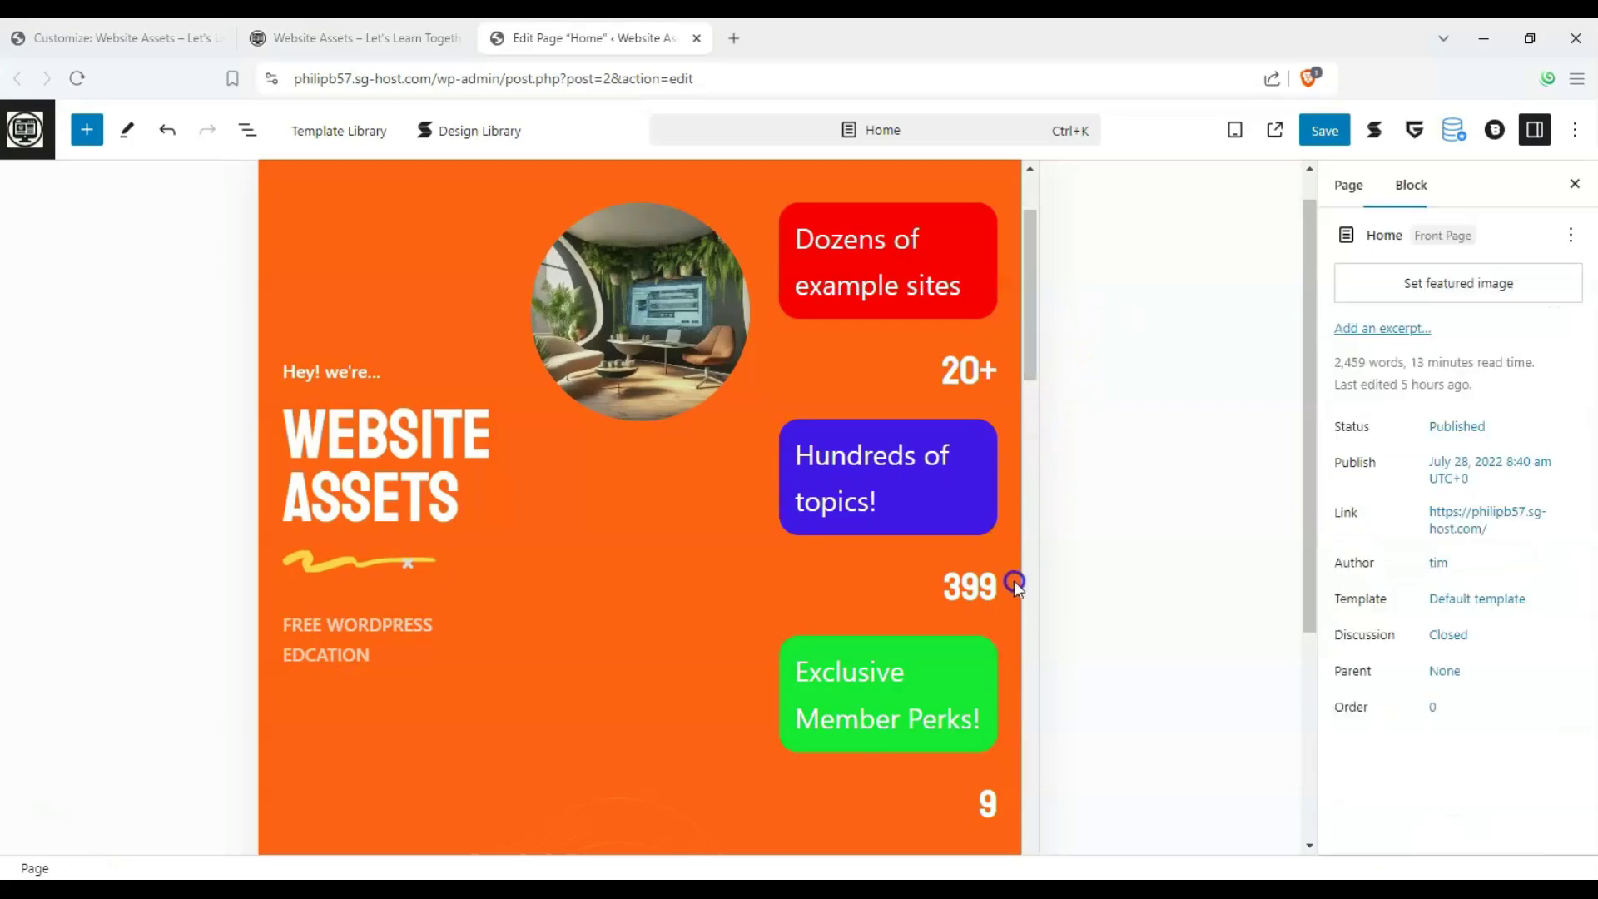
pyautogui.moveTo(1025, 333); pyautogui.dragTo(1059, 578)
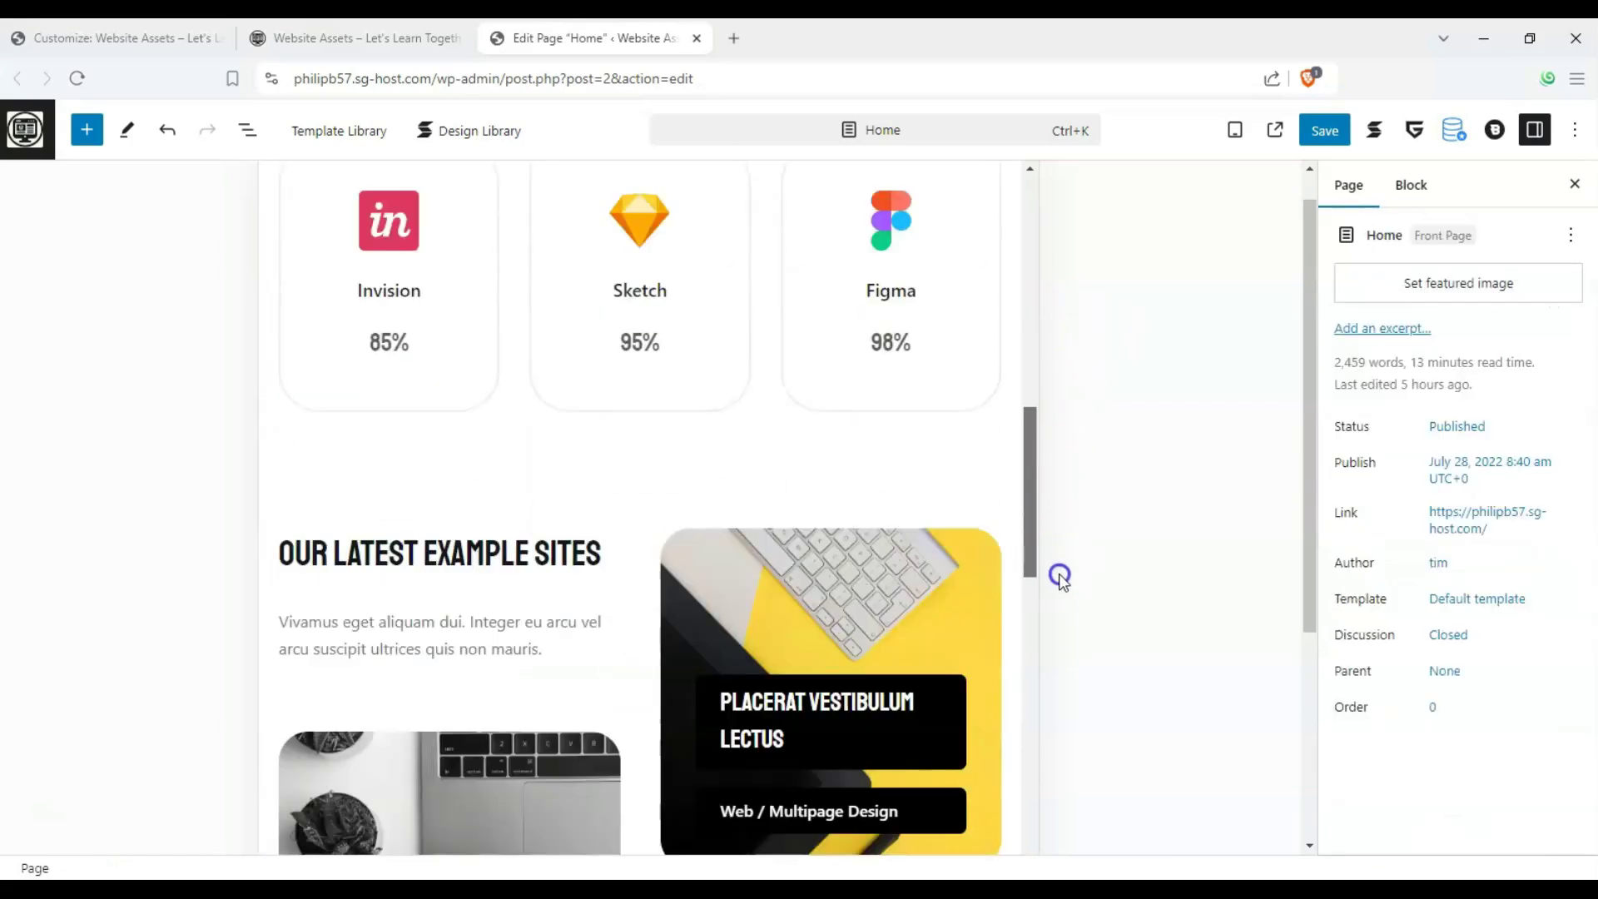
pyautogui.scroll(-3, 607, 518)
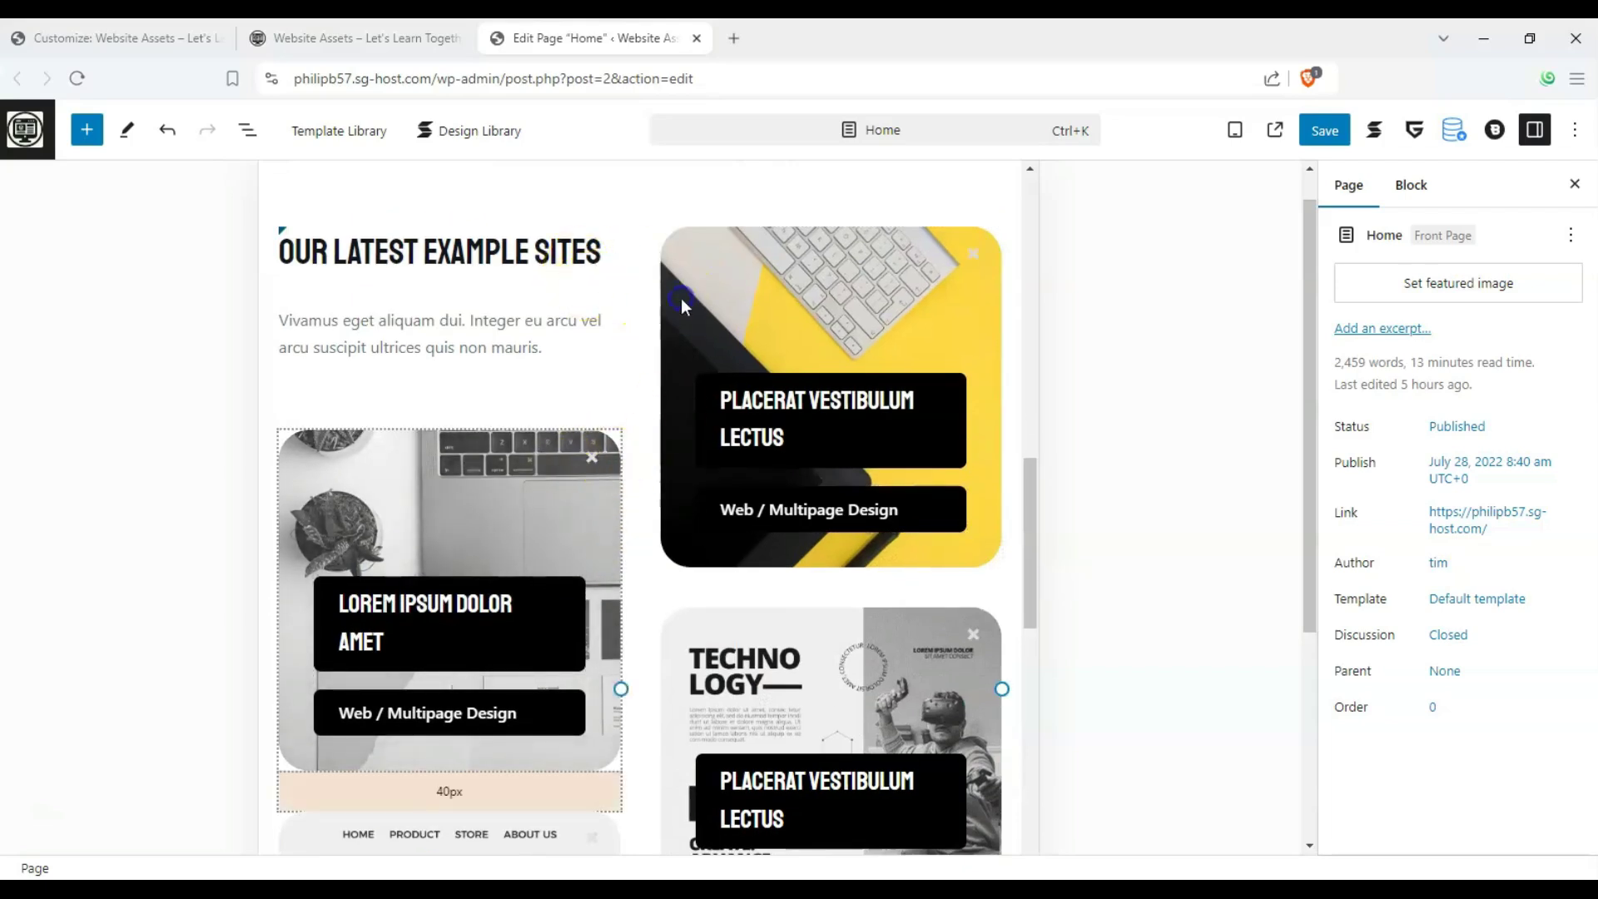
pyautogui.click(589, 328)
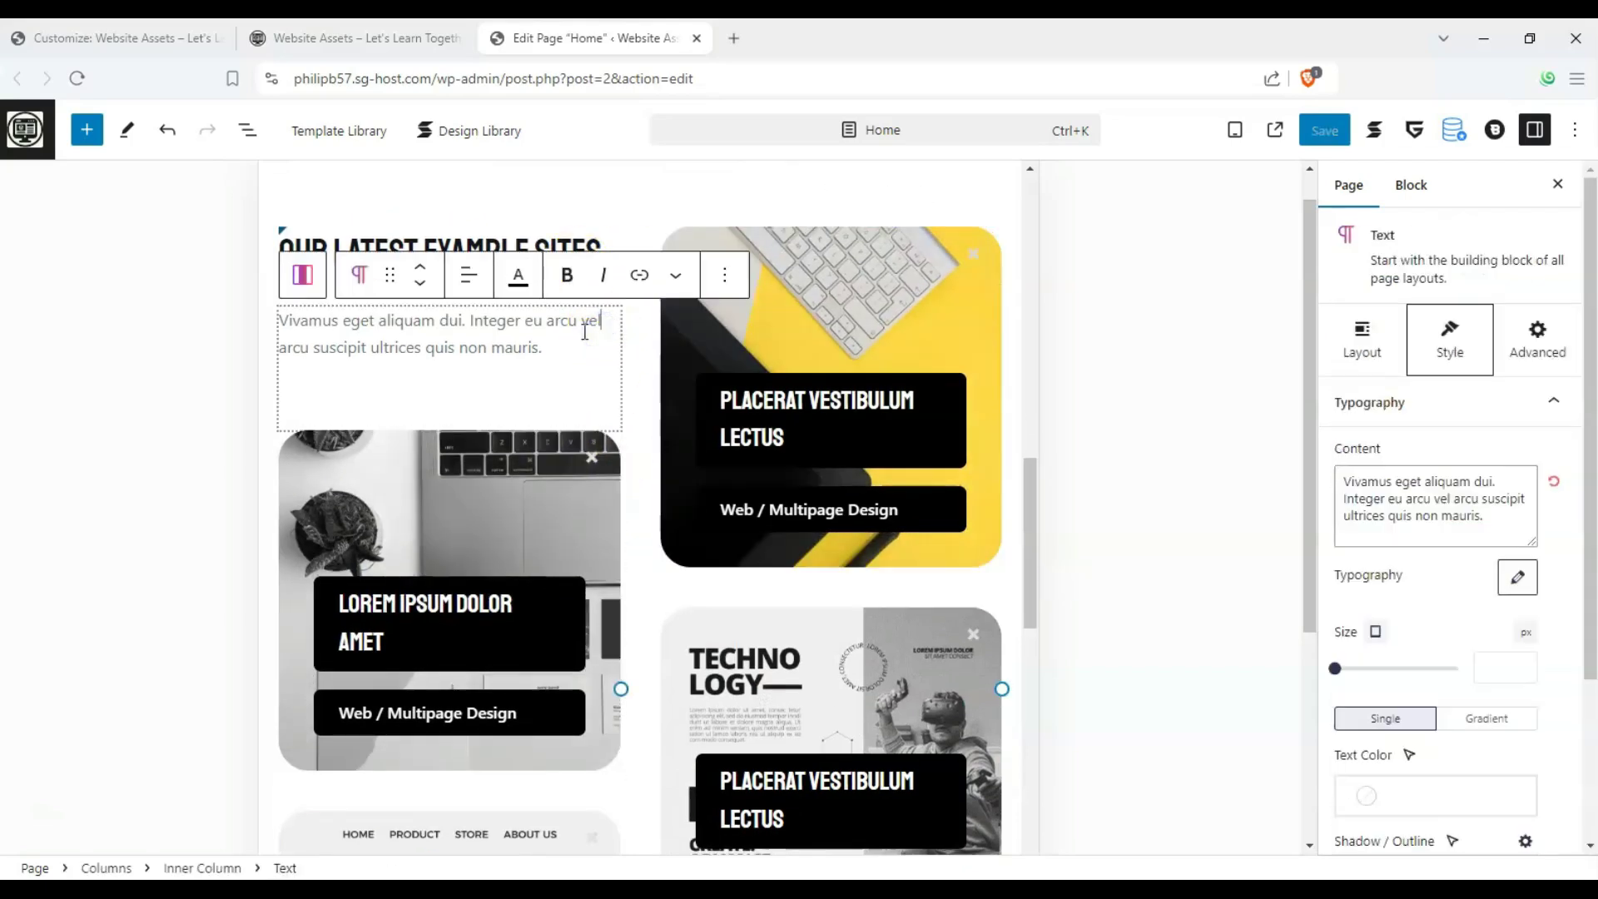
pyautogui.click(1363, 354)
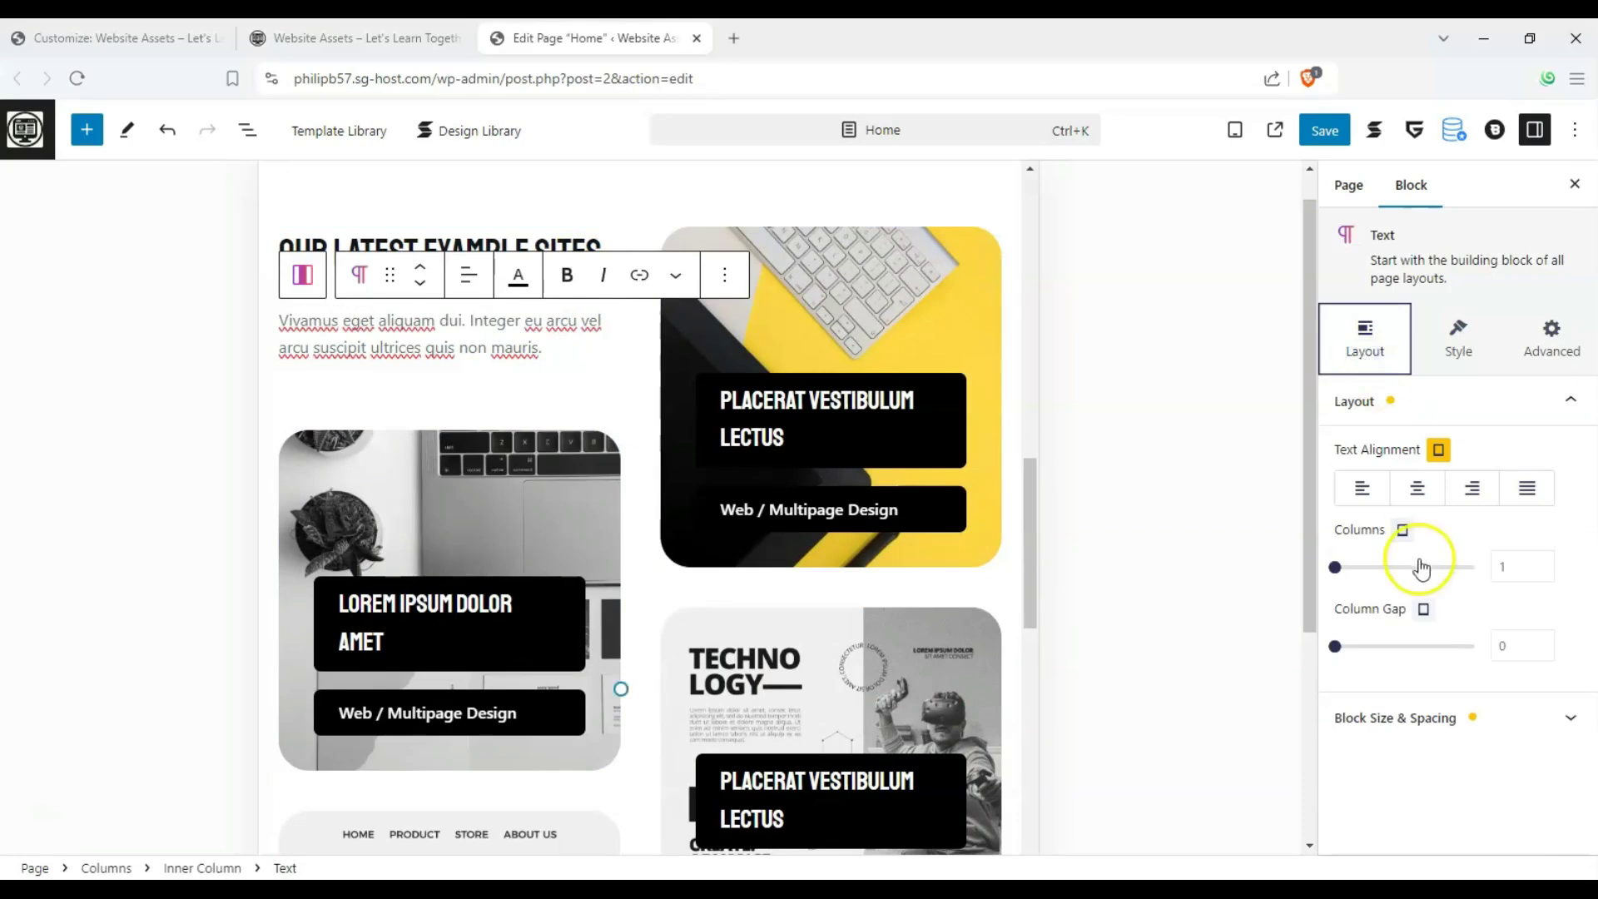
pyautogui.click(1405, 530)
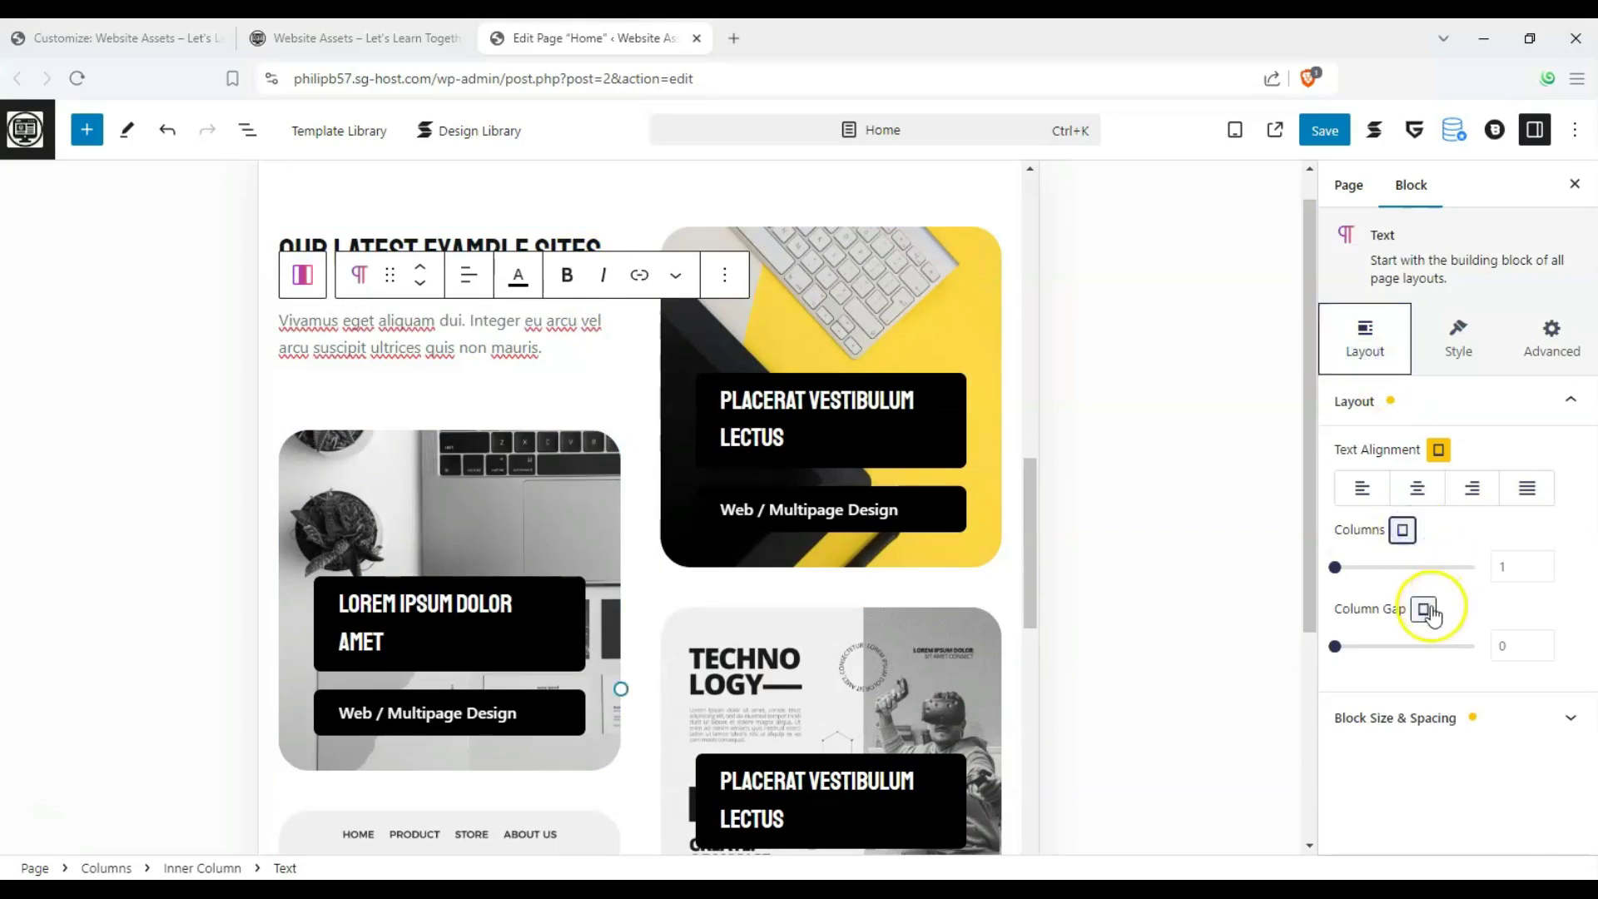
pyautogui.click(1438, 452)
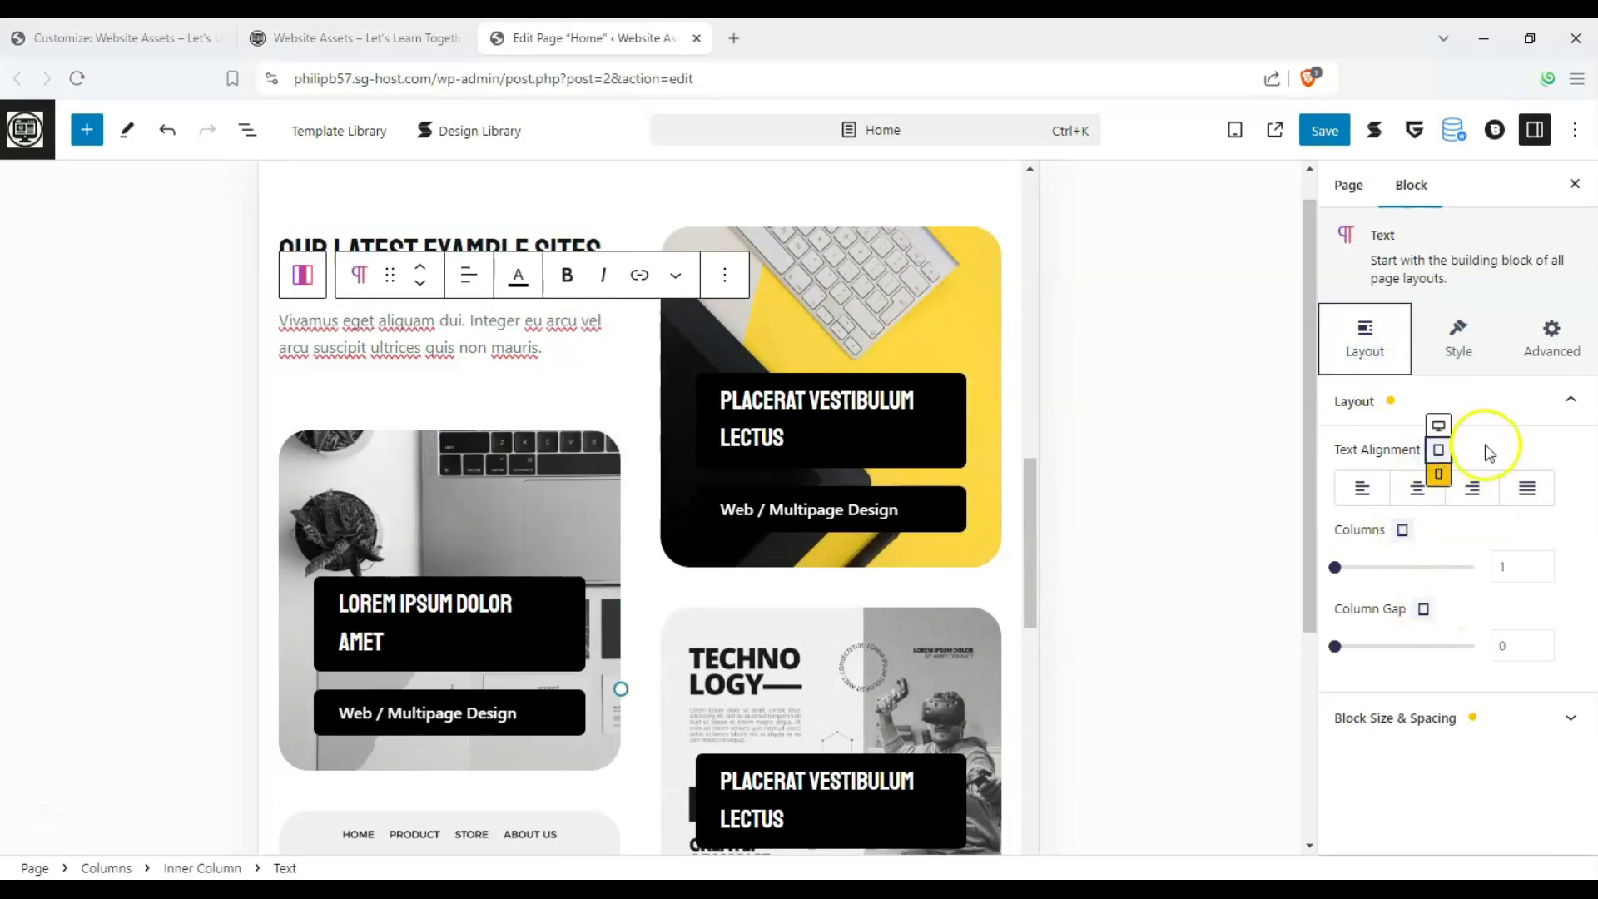
pyautogui.click(1443, 472)
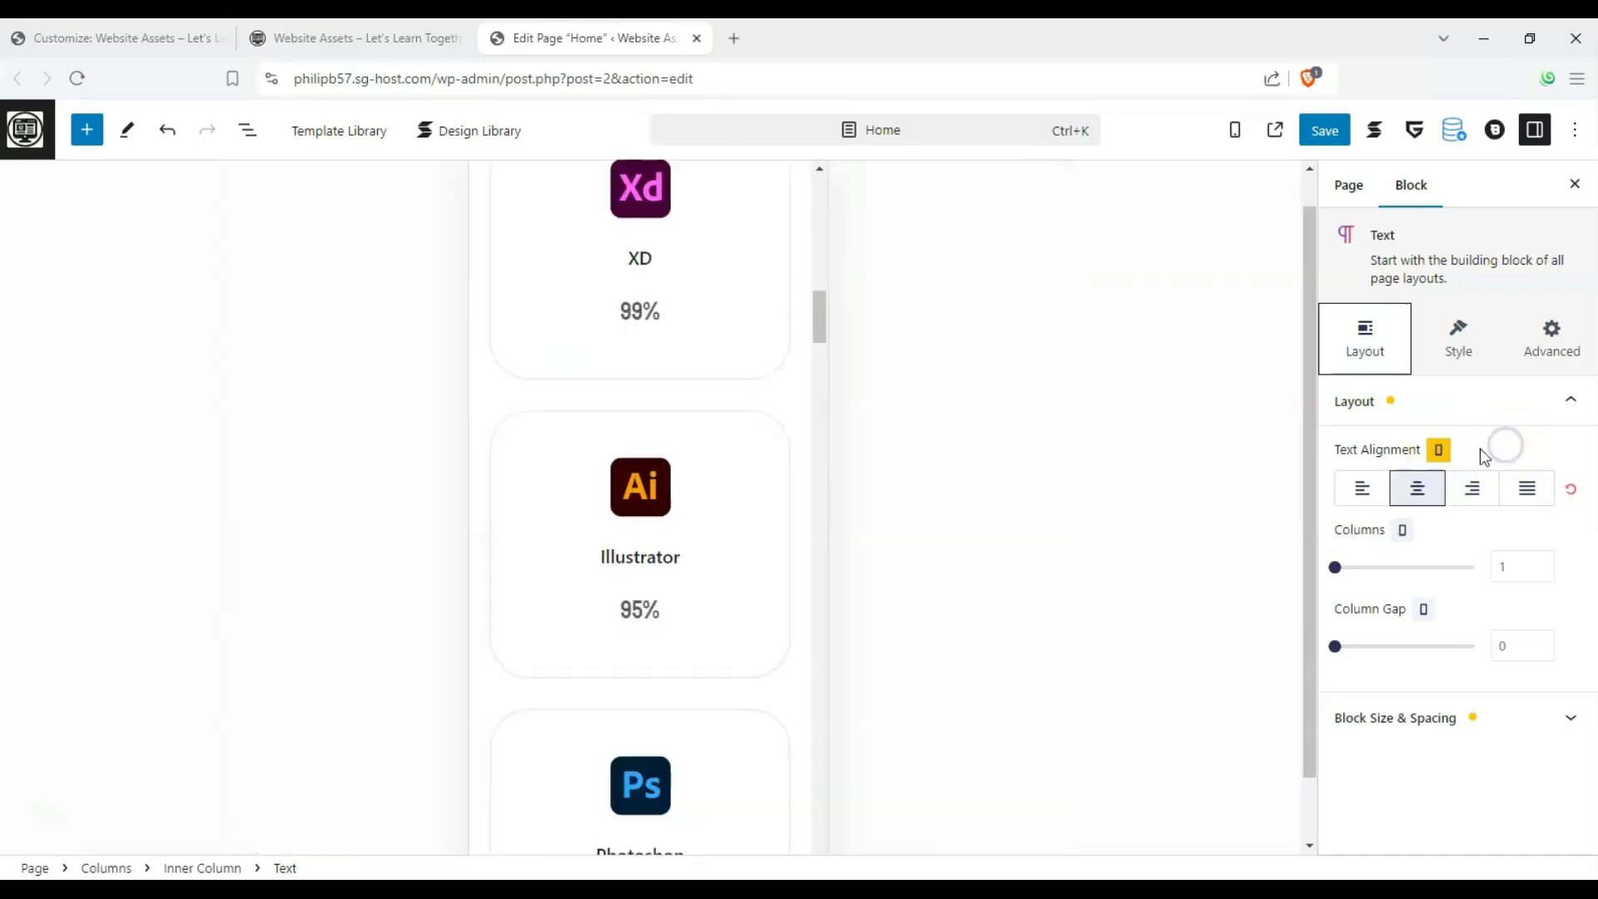
# Step: Right-align the paragraph's text on mobile
pyautogui.scroll(5, 778, 464)
pyautogui.scroll(-15, 803, 453)
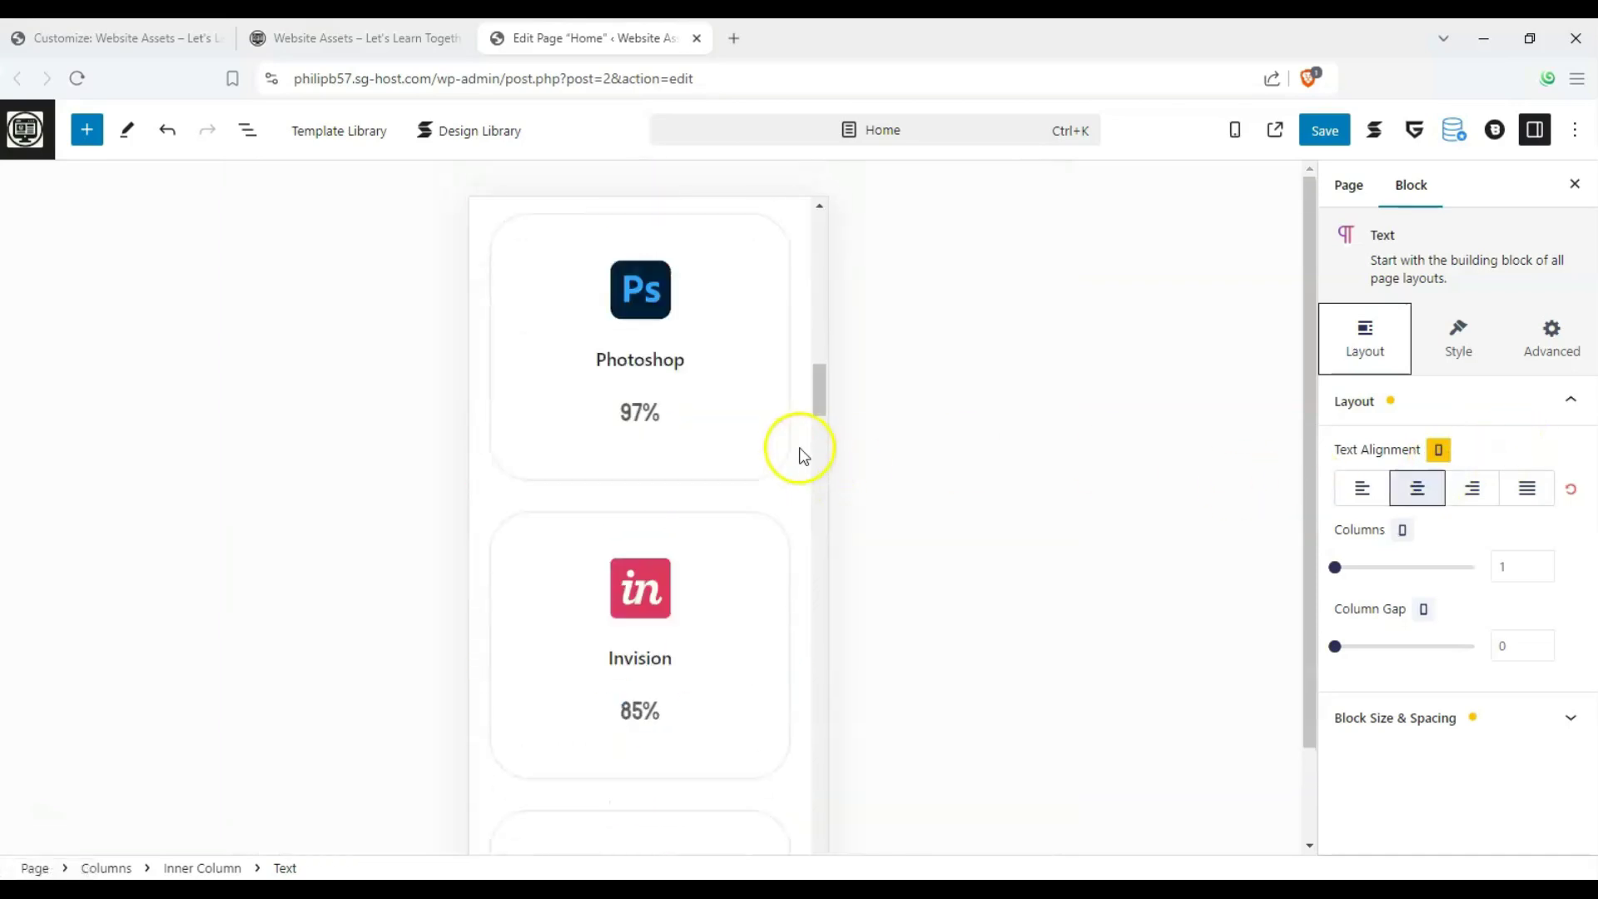
pyautogui.scroll(-8, 802, 457)
pyautogui.scroll(3, 807, 459)
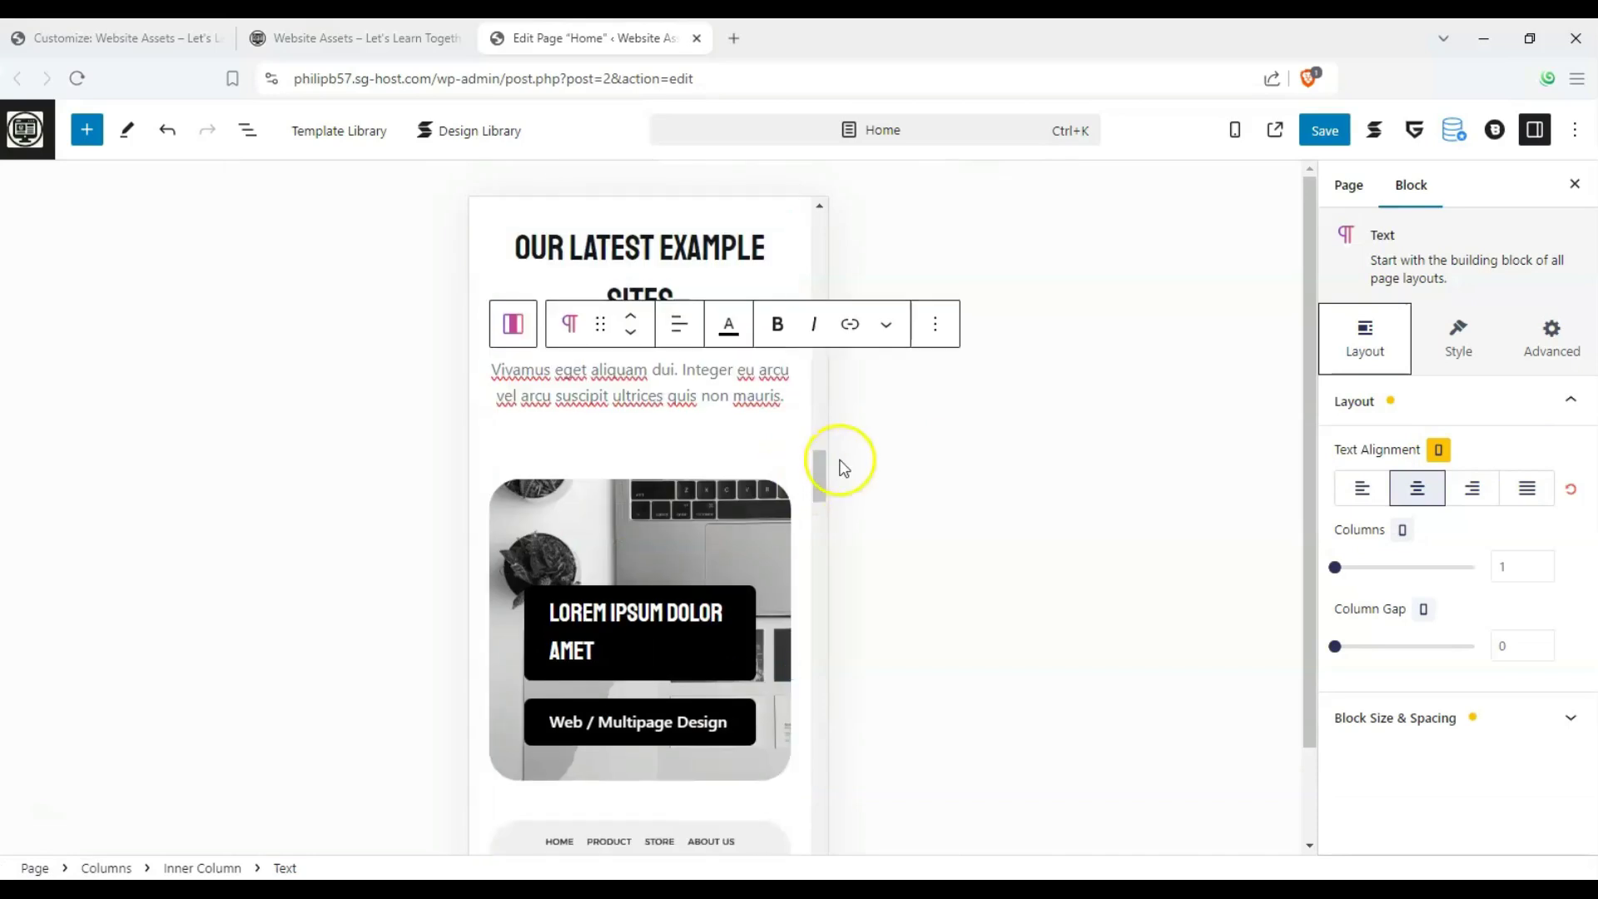
pyautogui.click(1528, 489)
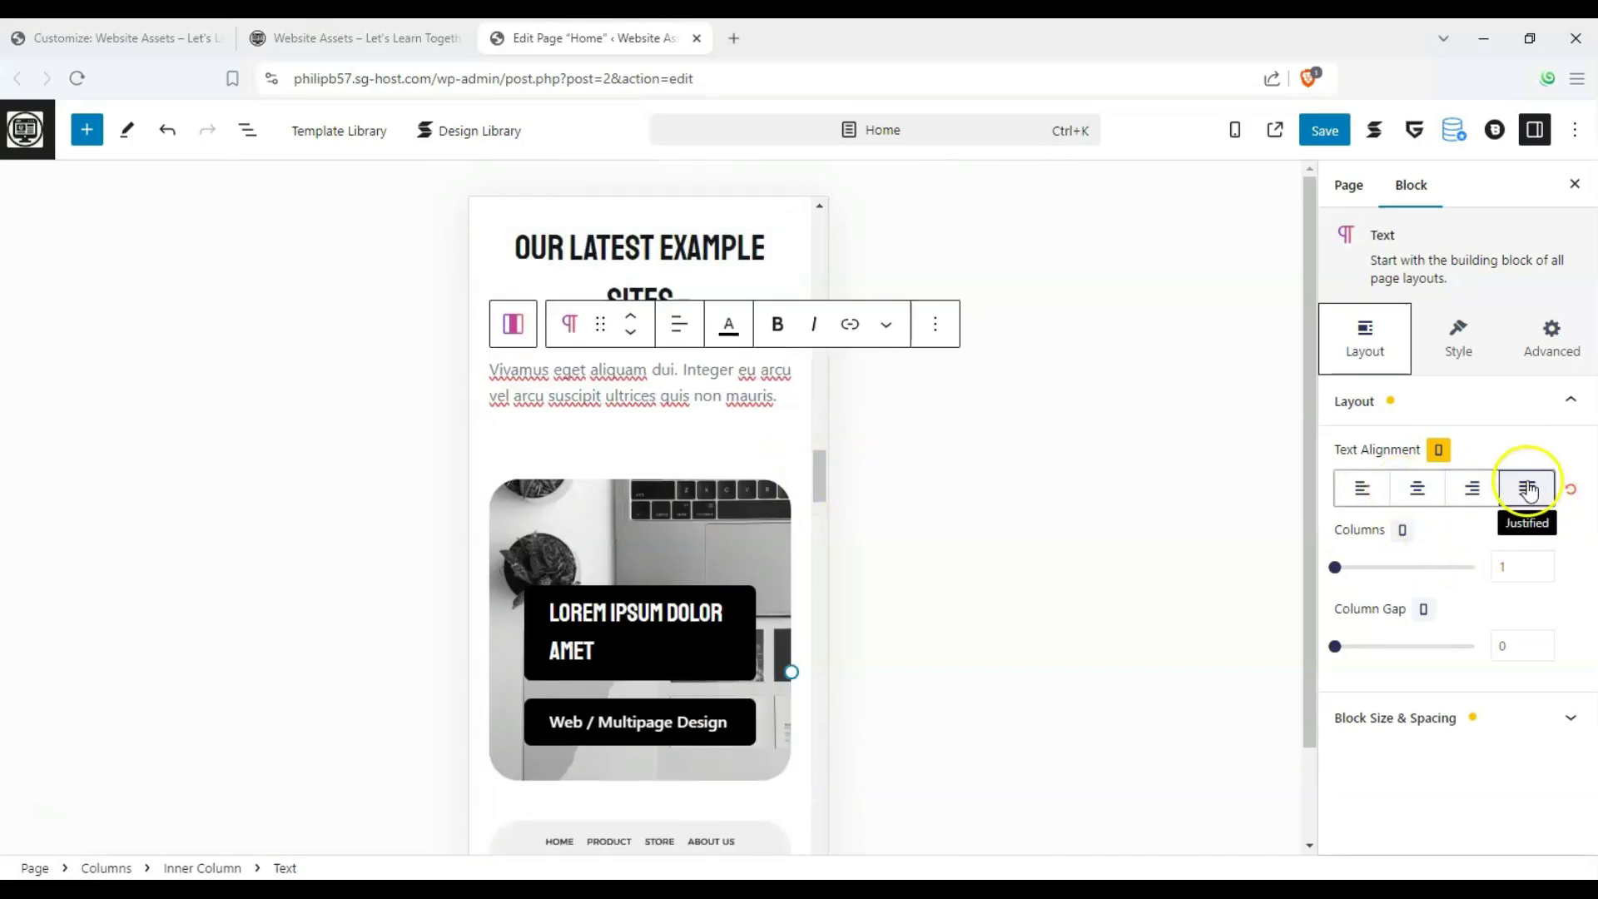
pyautogui.click(1461, 490)
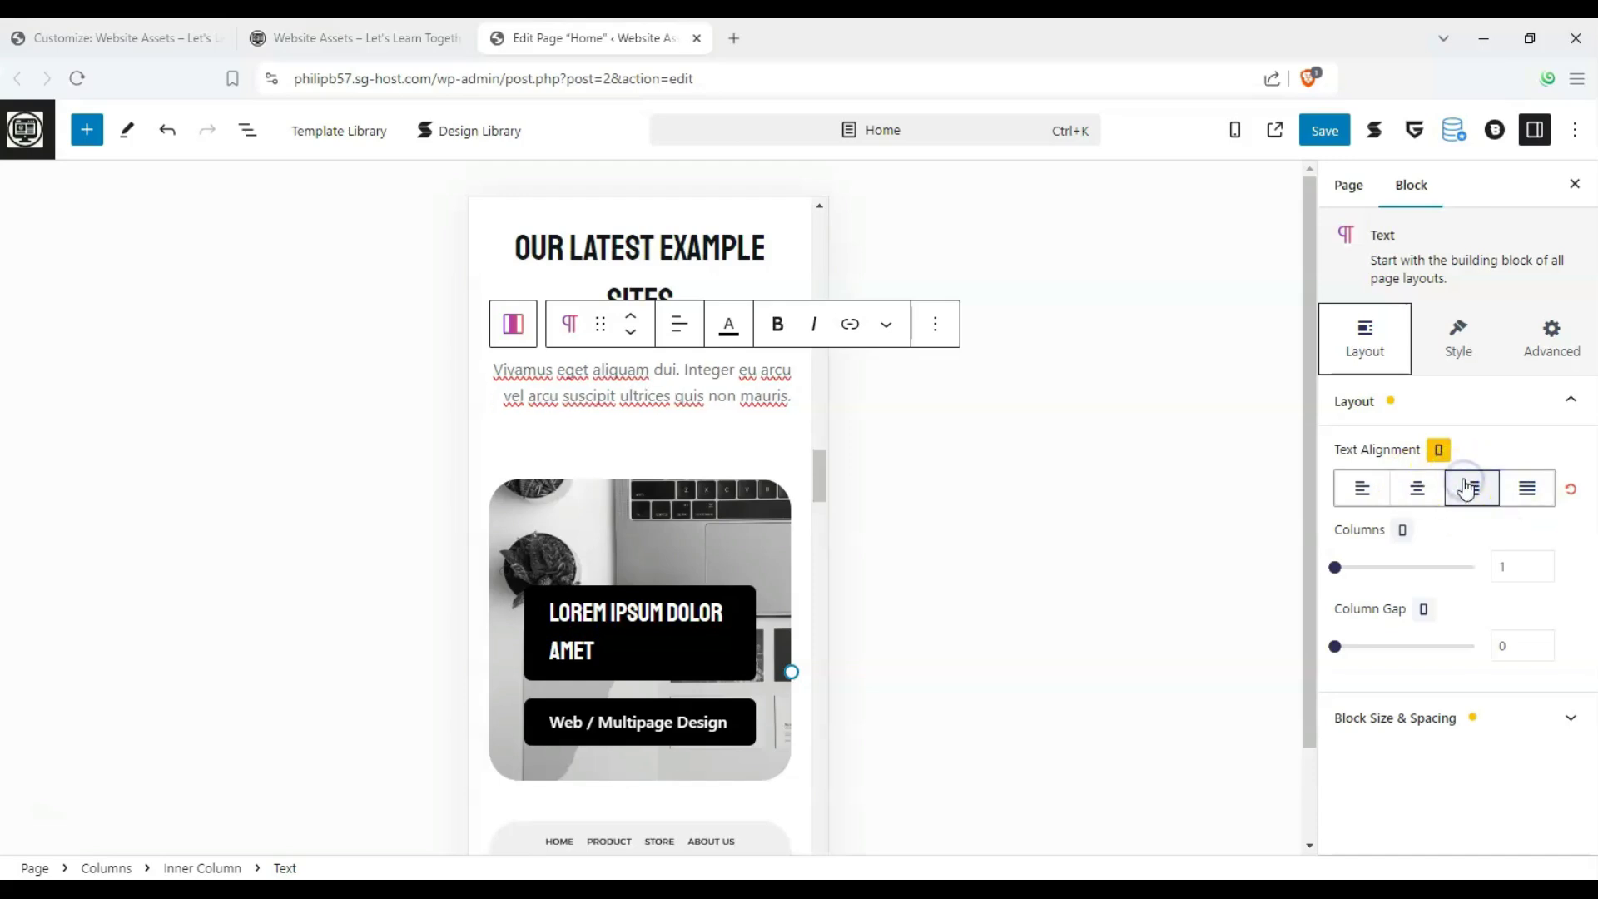
# Step: Switch text alignment to Desktop and justify the paragraph
pyautogui.click(1443, 450)
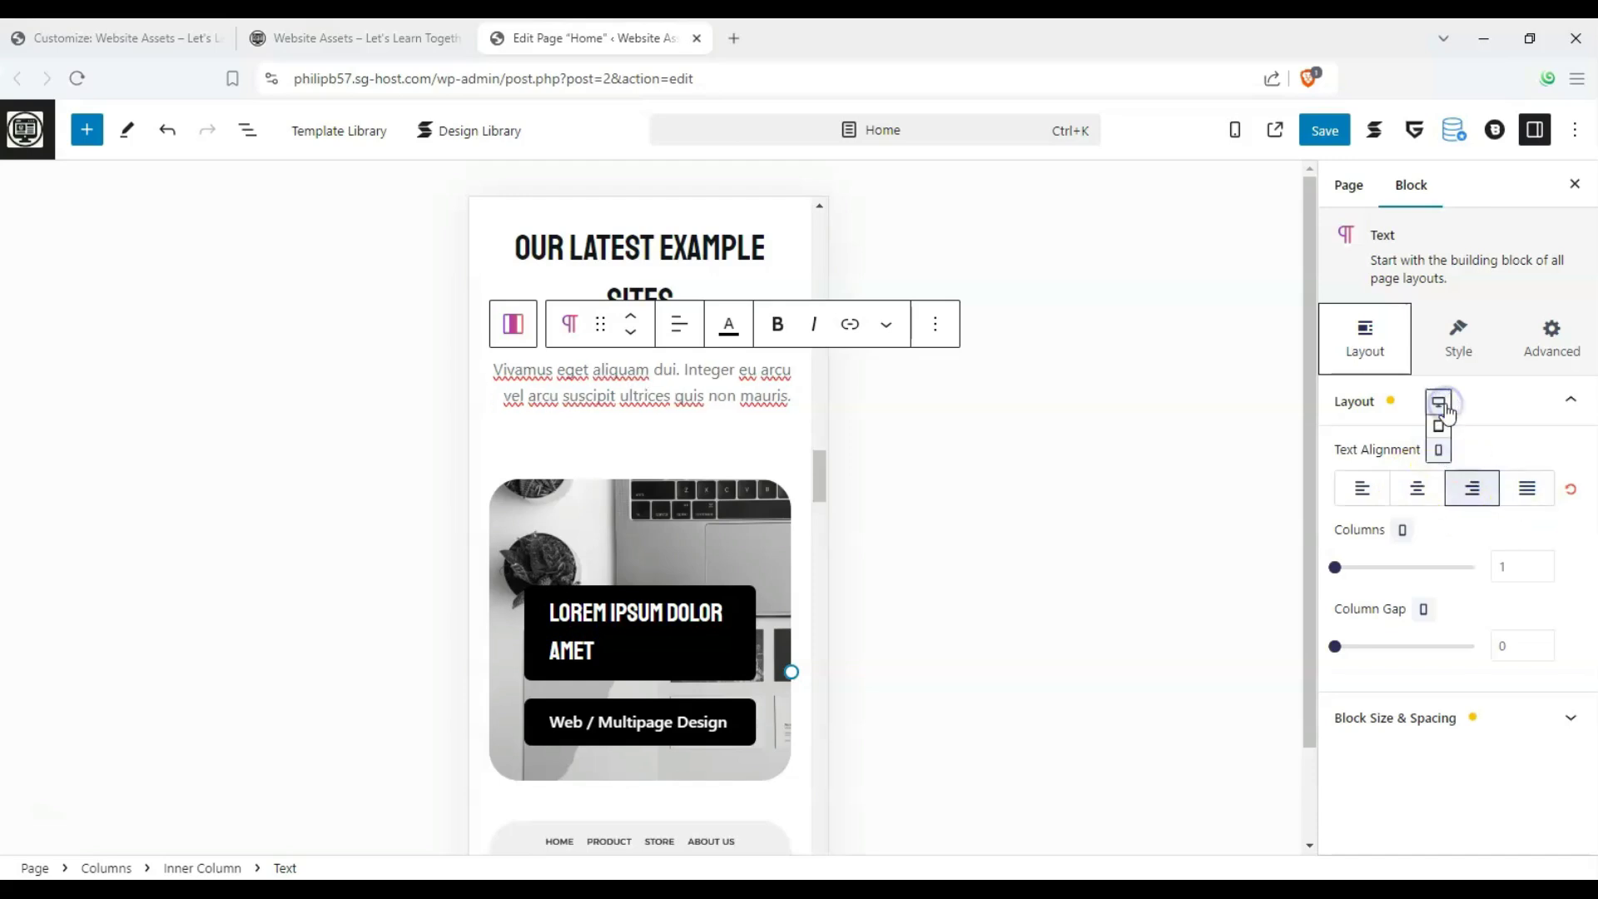
pyautogui.click(1438, 402)
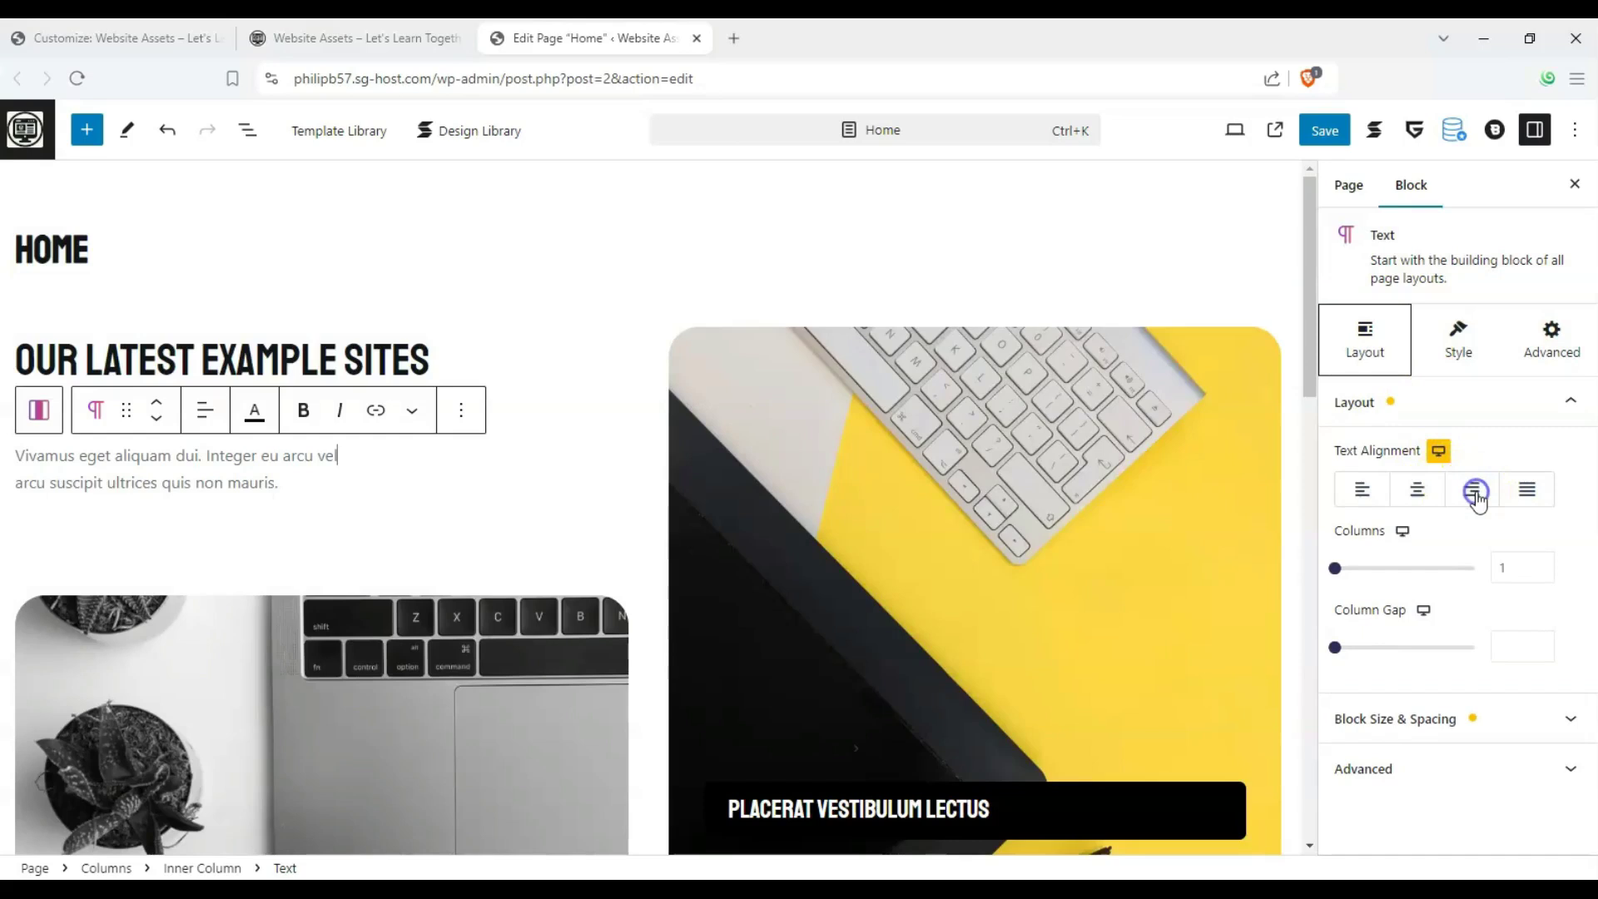
pyautogui.click(1474, 491)
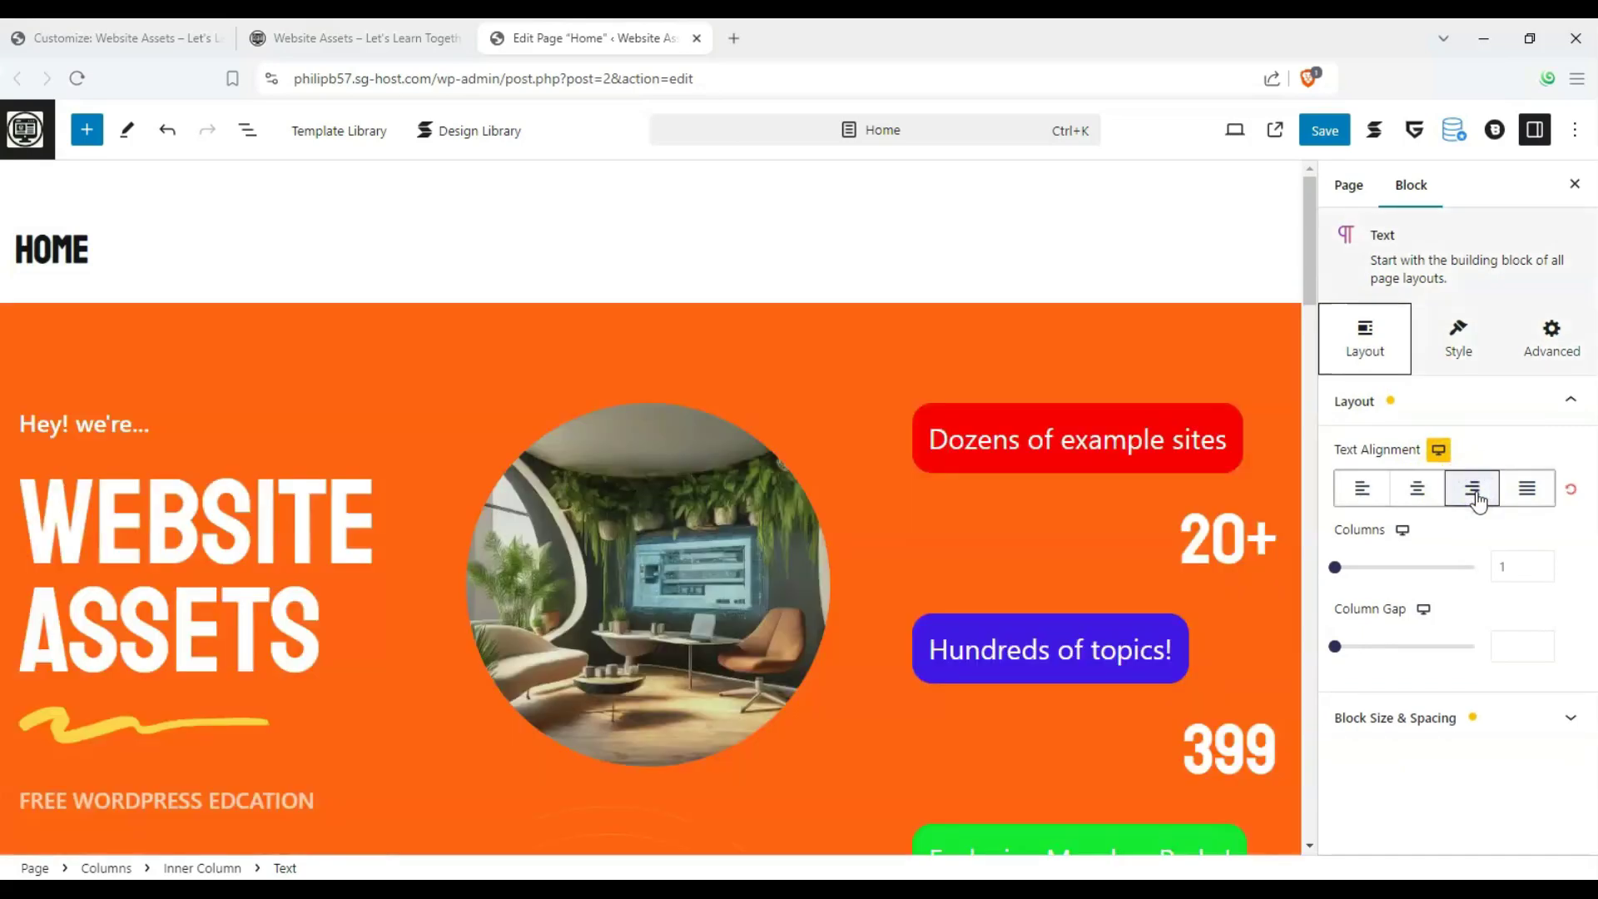
pyautogui.click(1419, 491)
pyautogui.moveTo(1312, 278); pyautogui.dragTo(1326, 577)
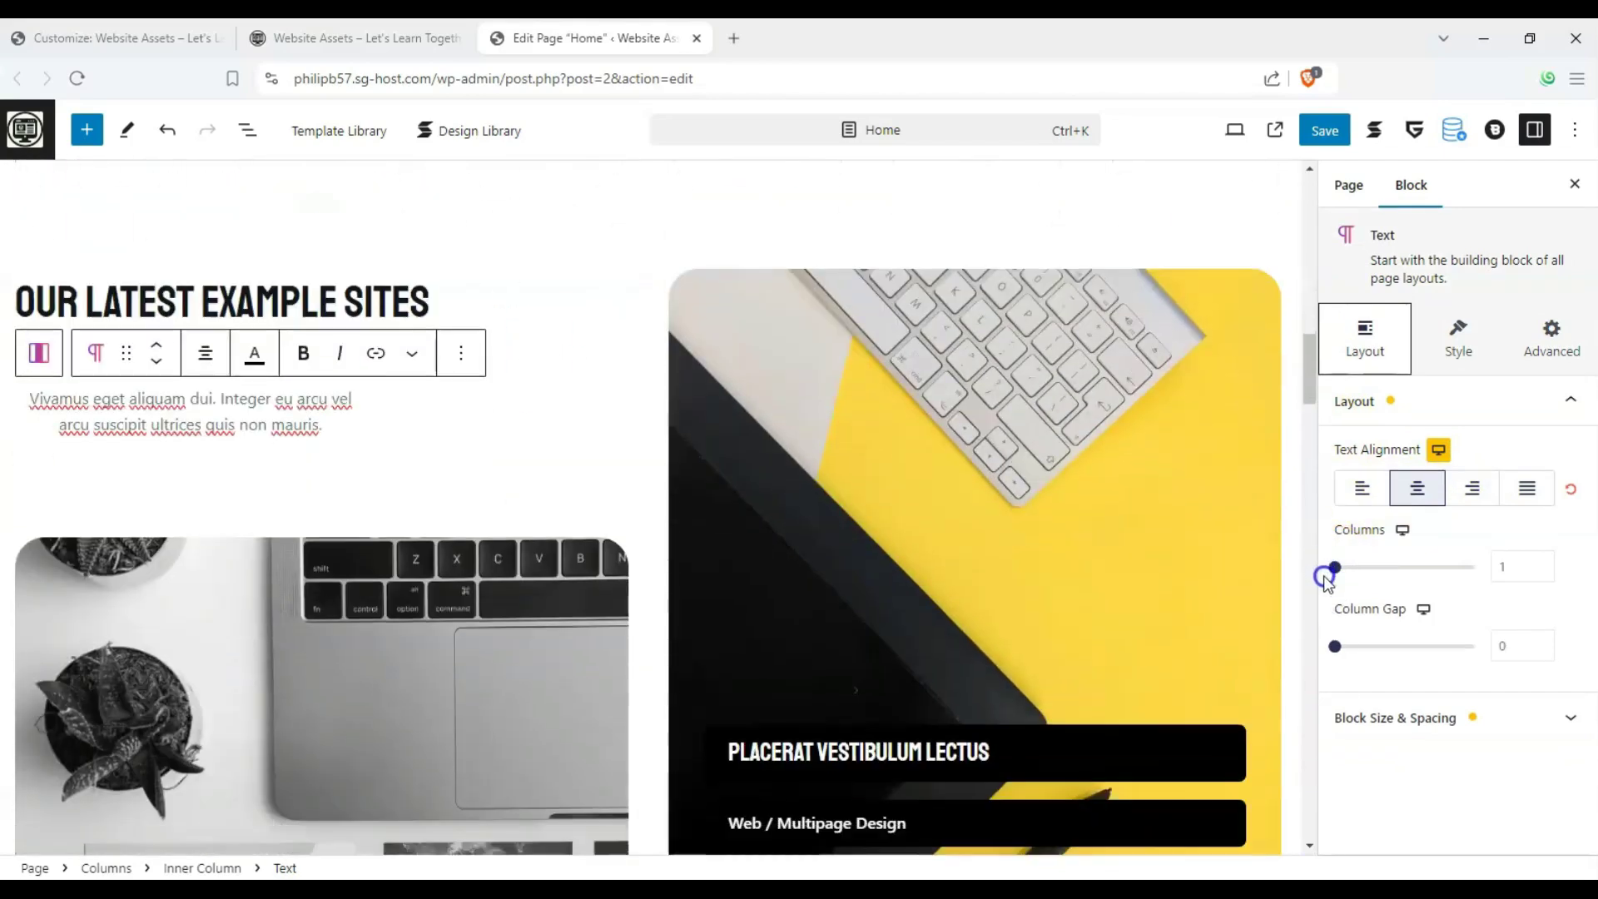
pyautogui.click(1527, 489)
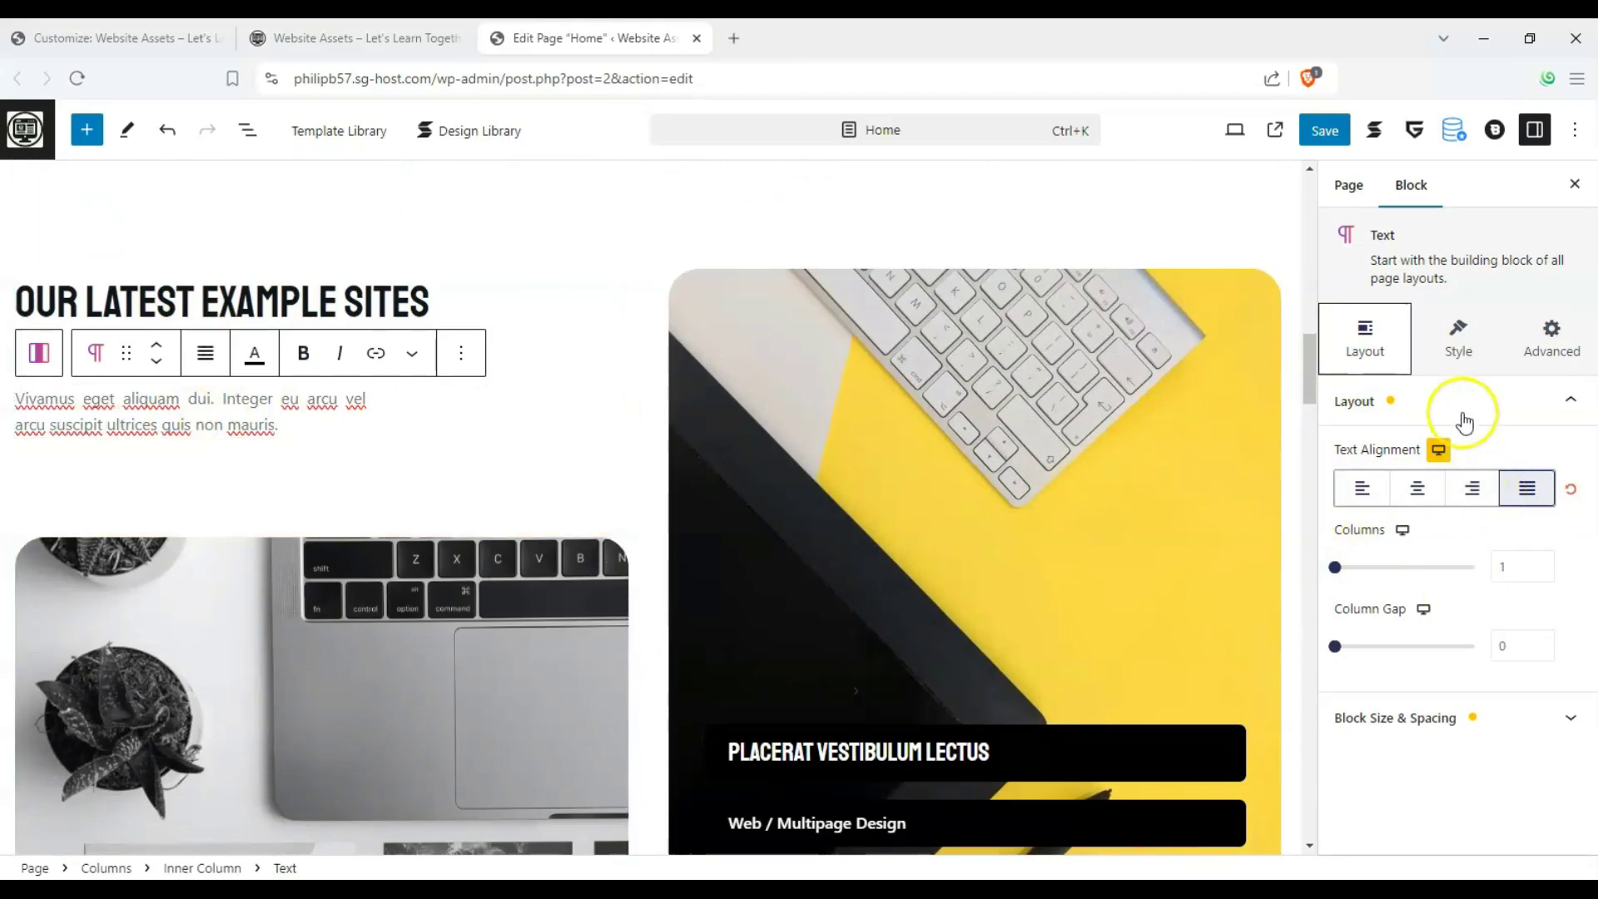
pyautogui.scroll(-5, 833, 461)
pyautogui.moveTo(1310, 454); pyautogui.dragTo(1307, 218)
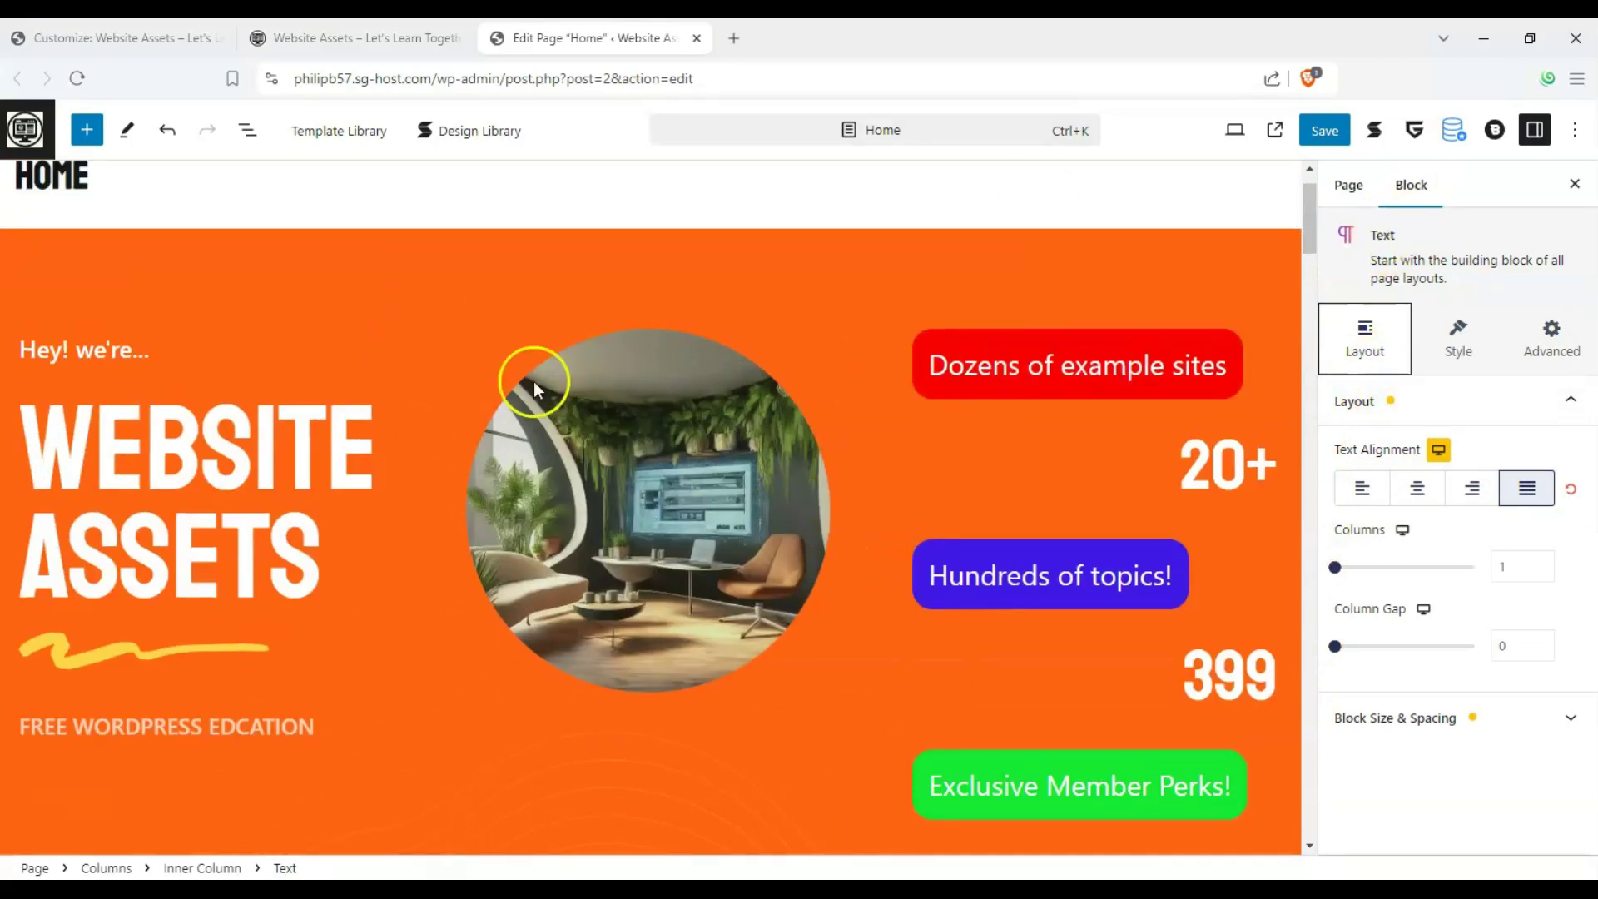
pyautogui.scroll(-4, 356, 417)
pyautogui.scroll(3, 546, 560)
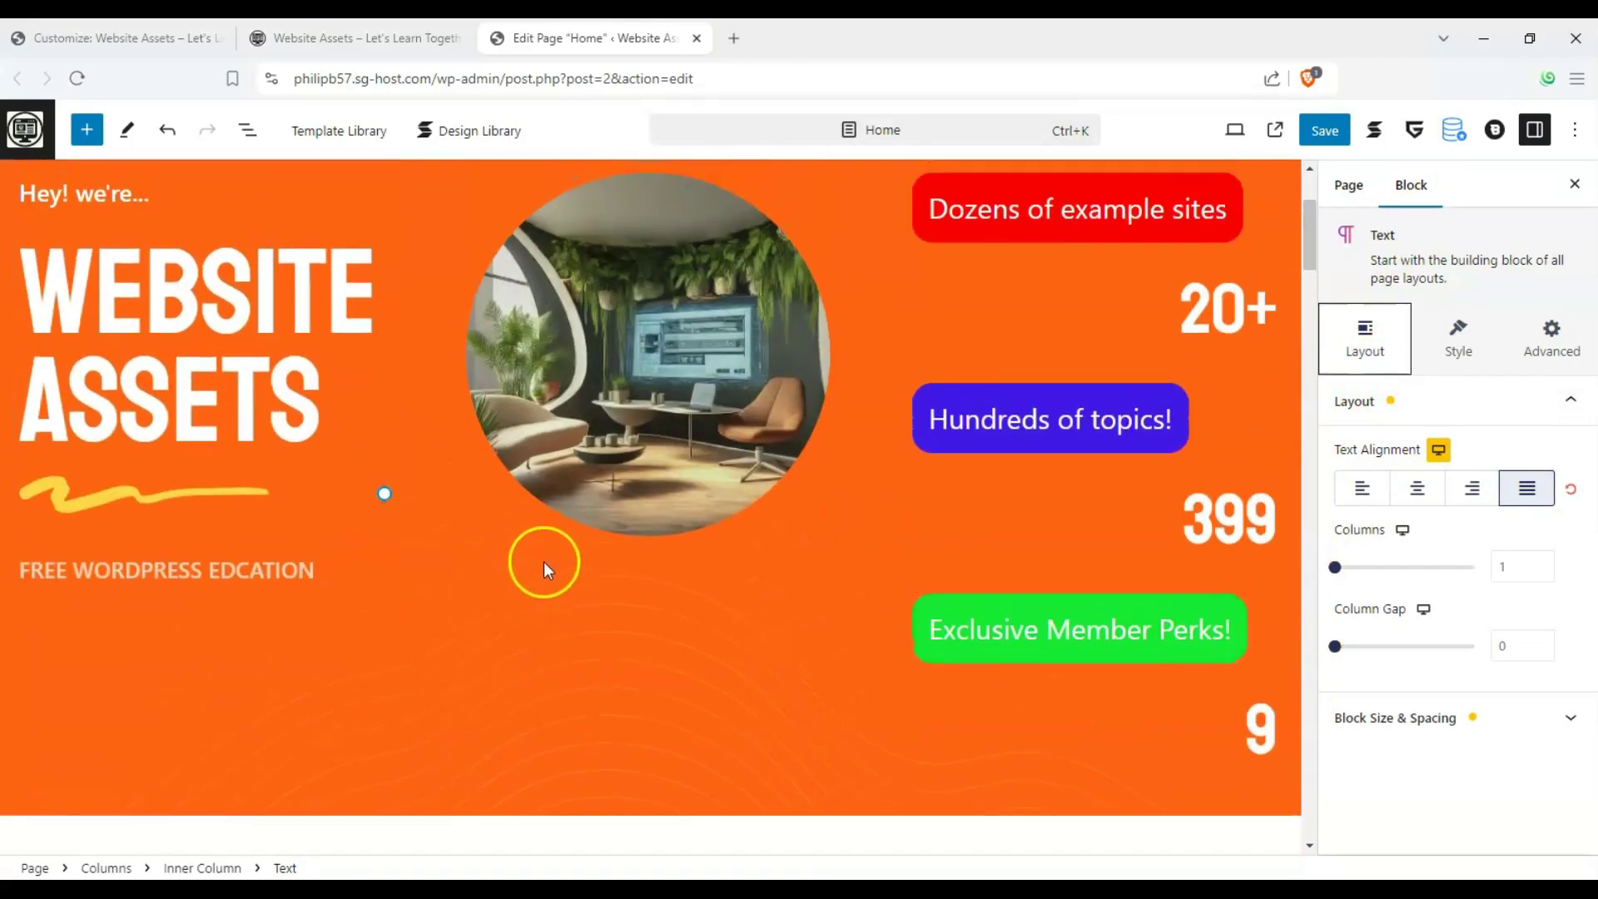
pyautogui.scroll(2, 542, 561)
pyautogui.scroll(-2, 531, 518)
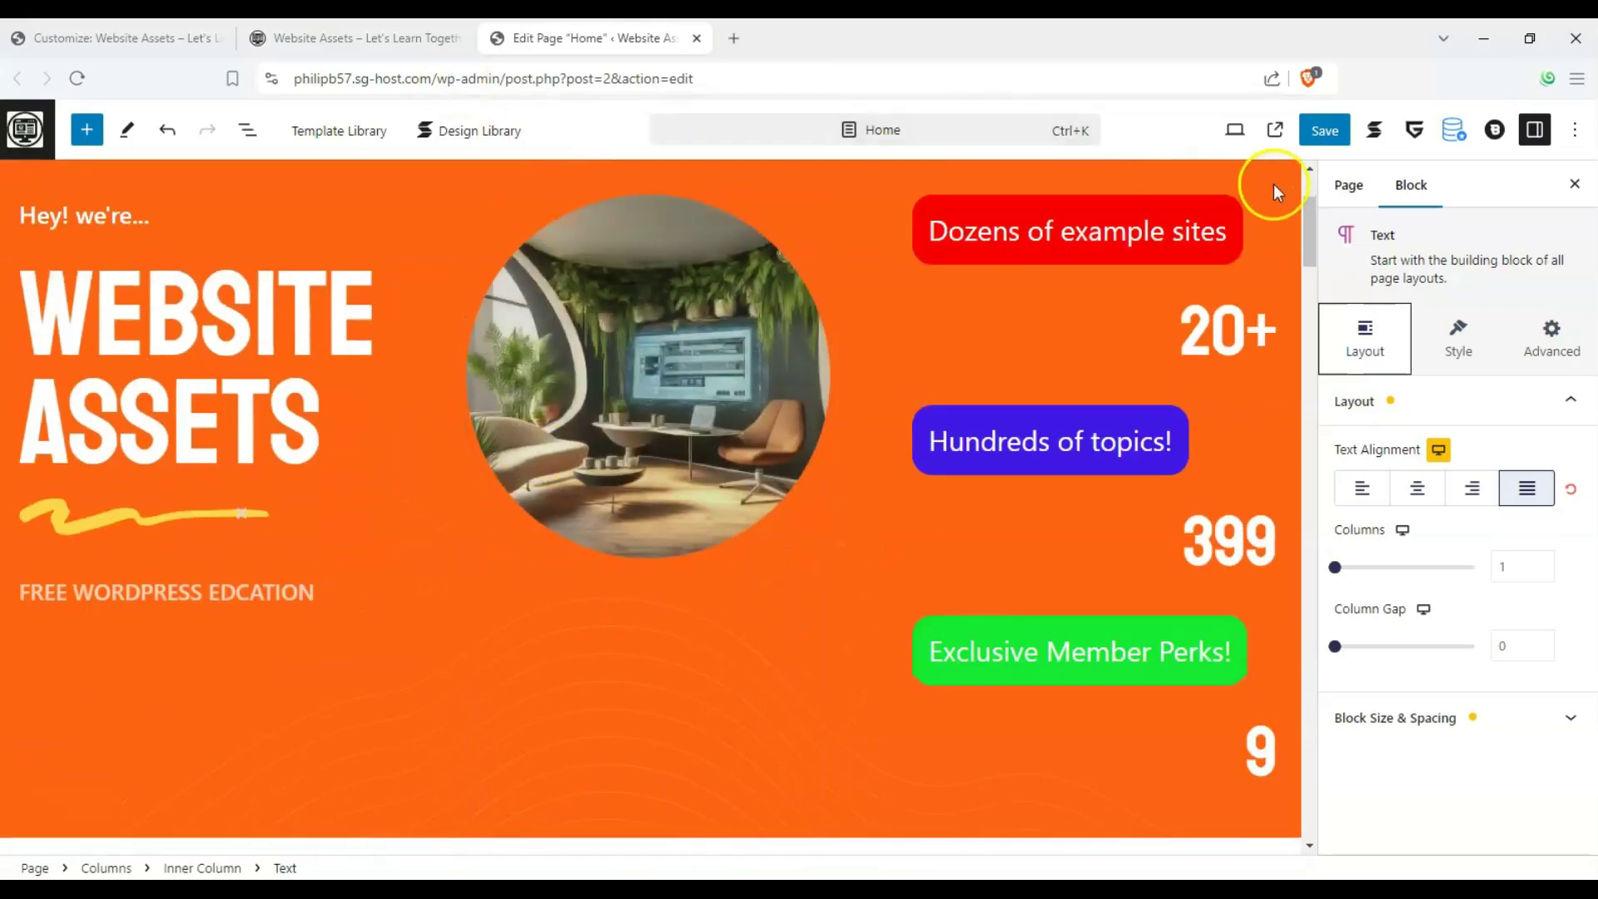
# Step: Save the Home page, then check the live homepage at 422 px and wider
pyautogui.hotkey('ctrl', 's')
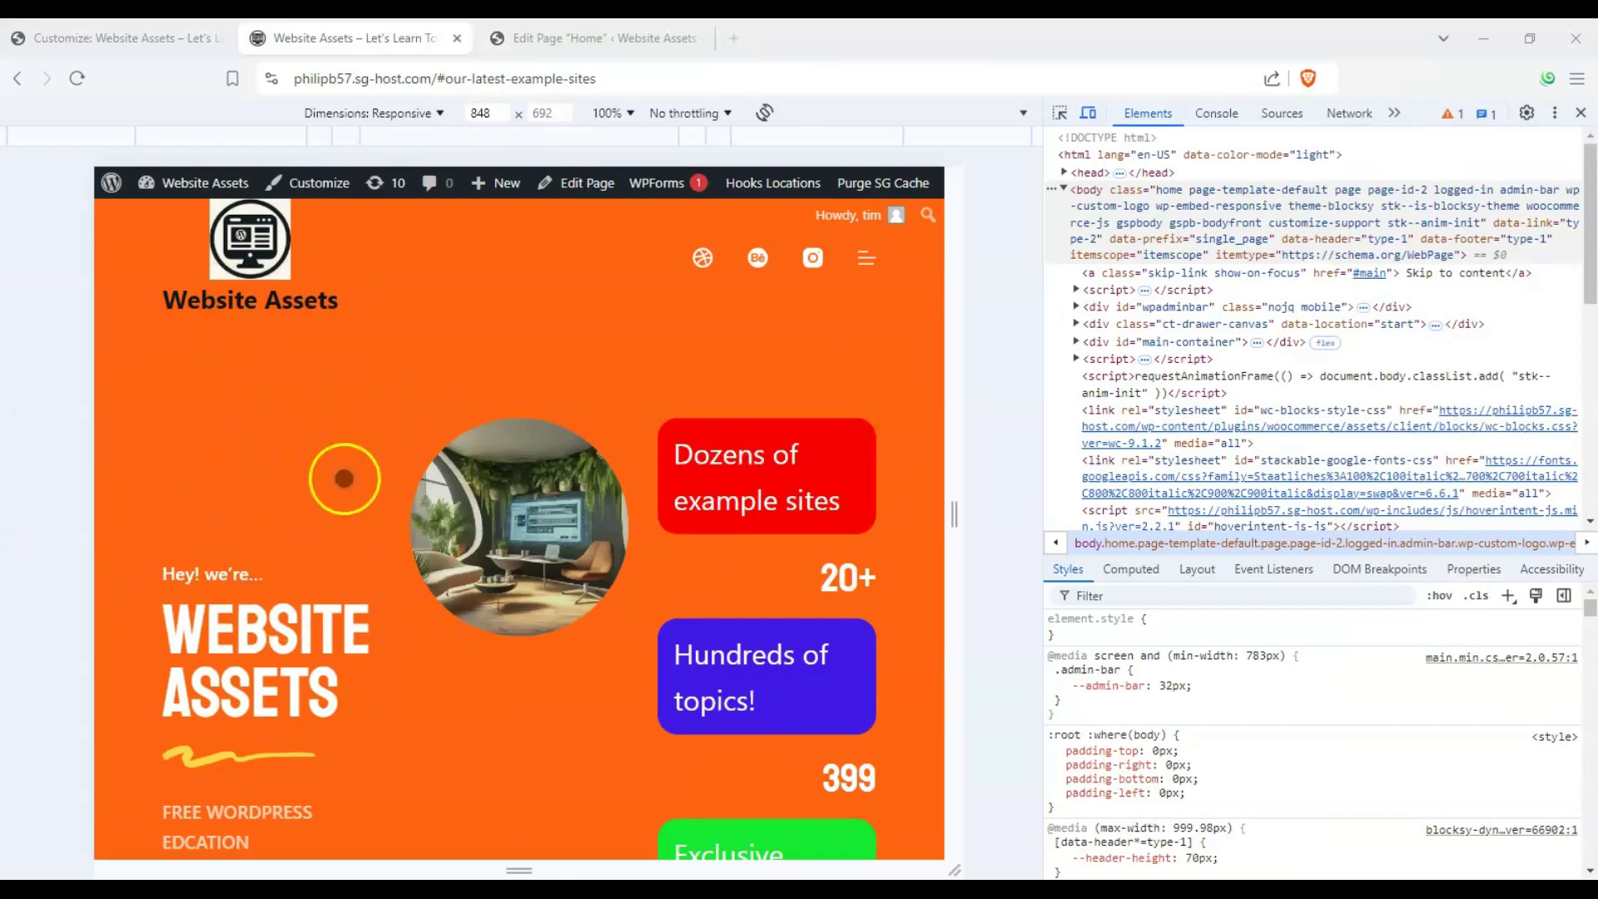
pyautogui.scroll(-2, 293, 437)
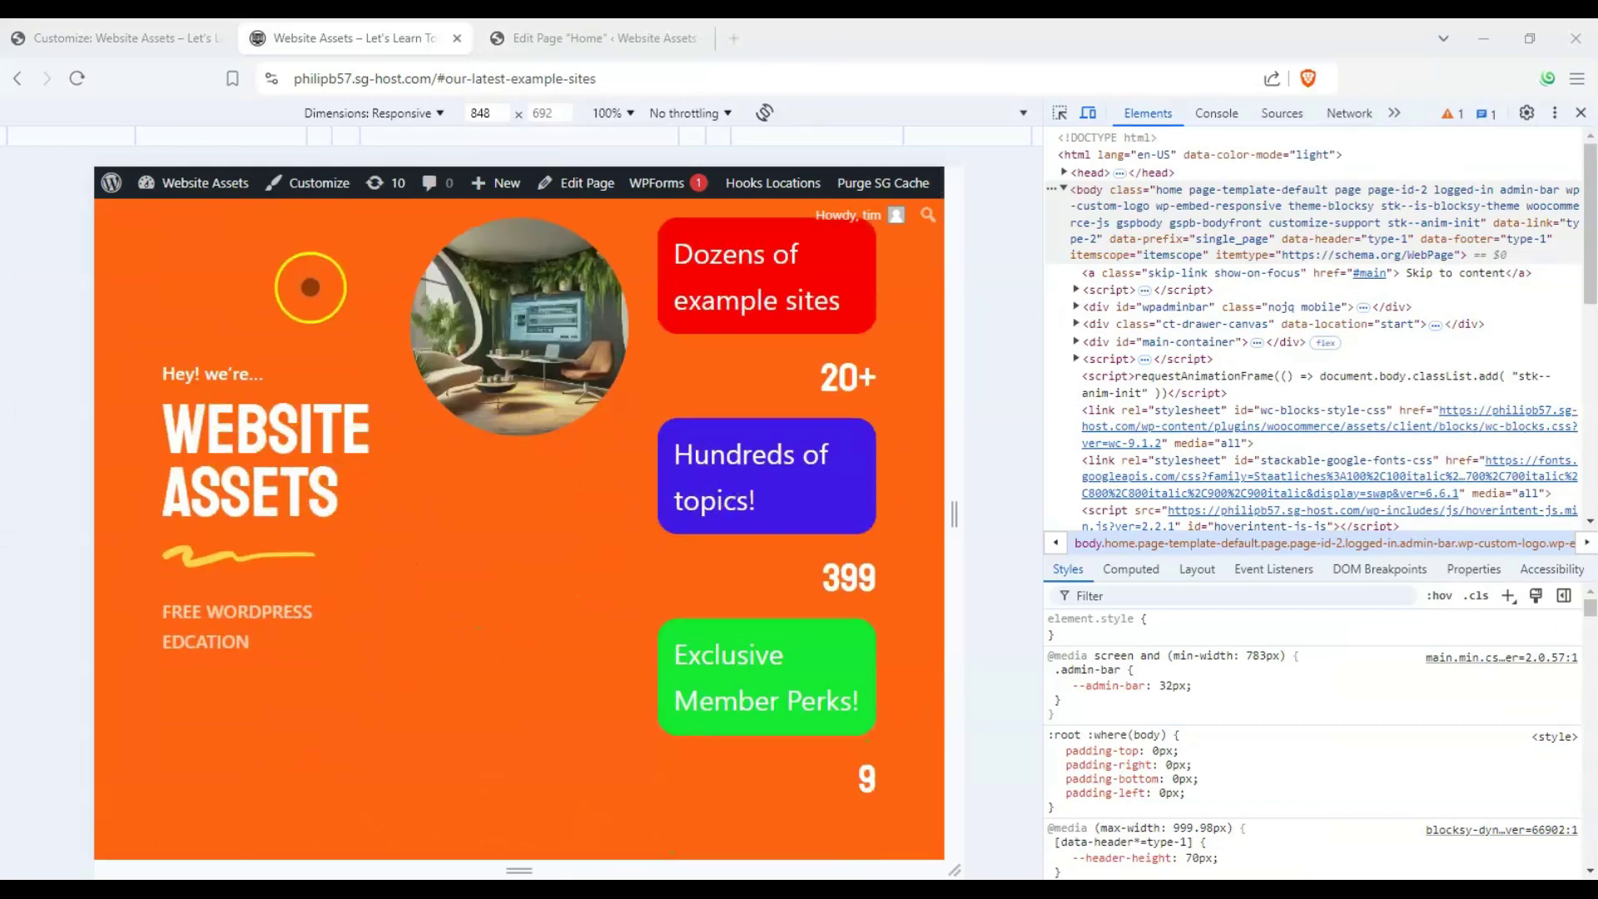
pyautogui.moveTo(954, 514); pyautogui.dragTo(739, 501)
pyautogui.scroll(-15, 667, 500)
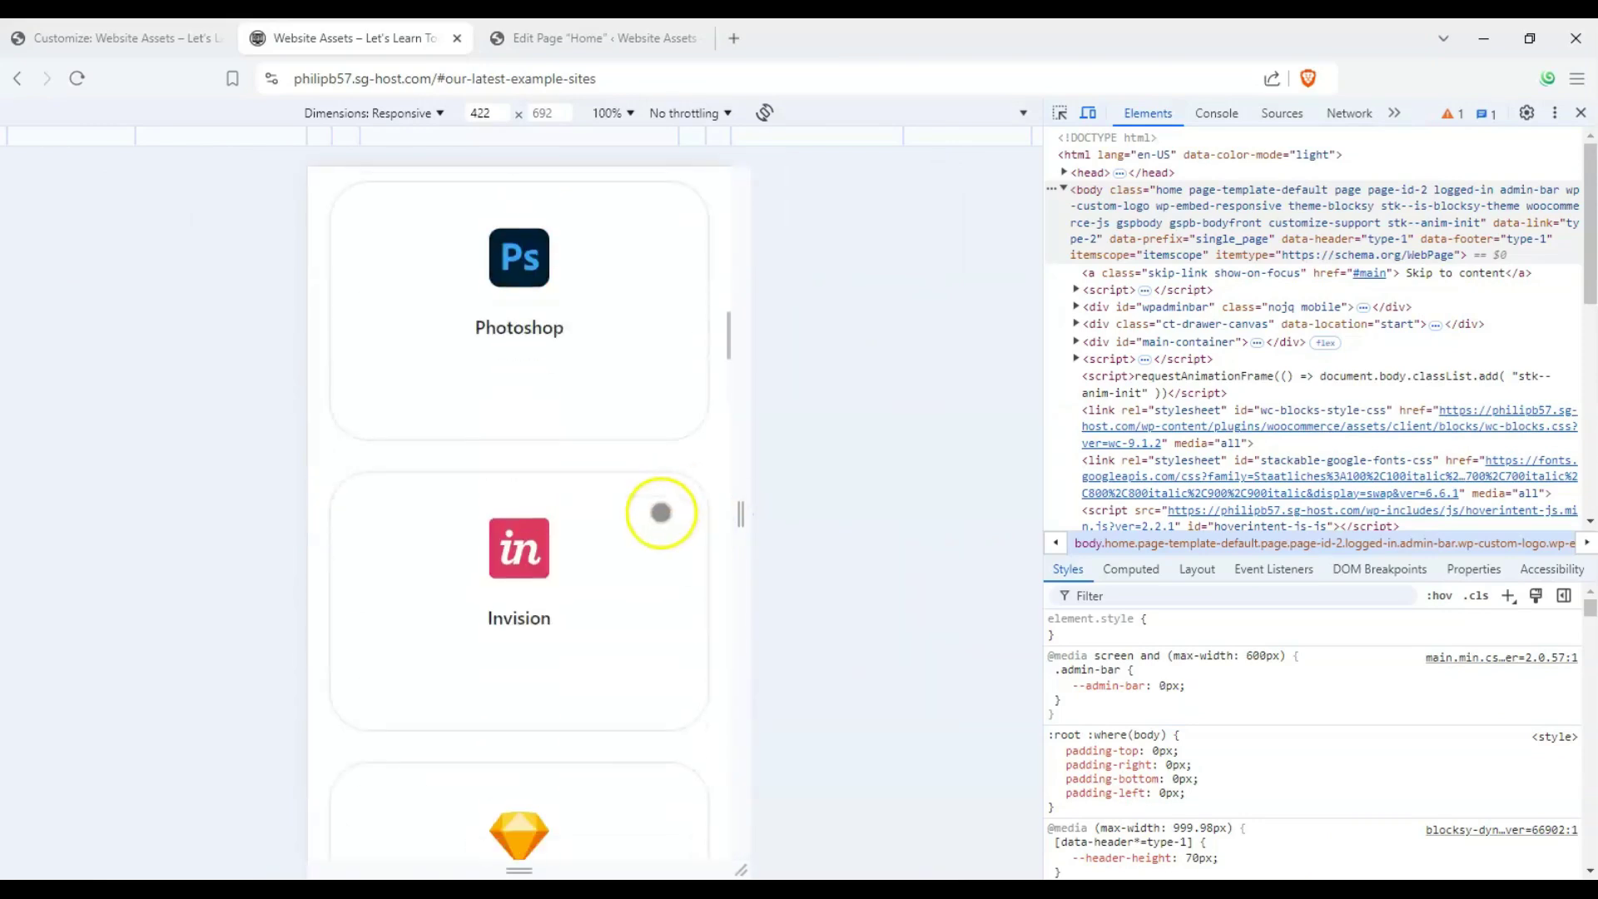
pyautogui.scroll(-10, 661, 513)
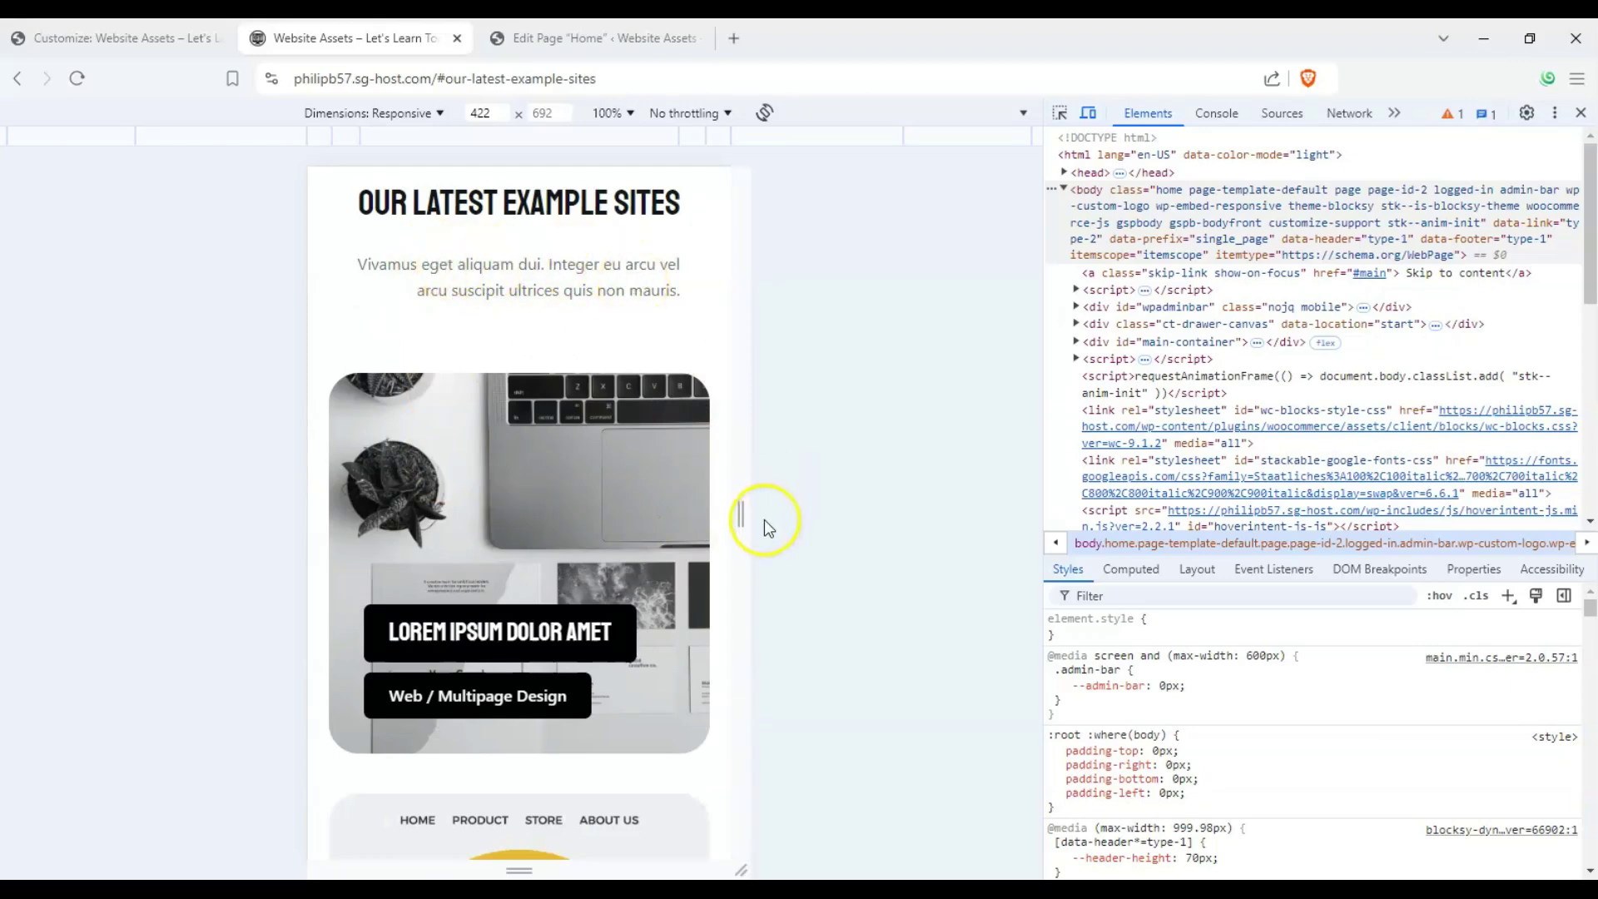
pyautogui.moveTo(747, 513); pyautogui.dragTo(1021, 512)
pyautogui.scroll(-5, 382, 428)
pyautogui.scroll(12, 338, 467)
pyautogui.scroll(12, 333, 473)
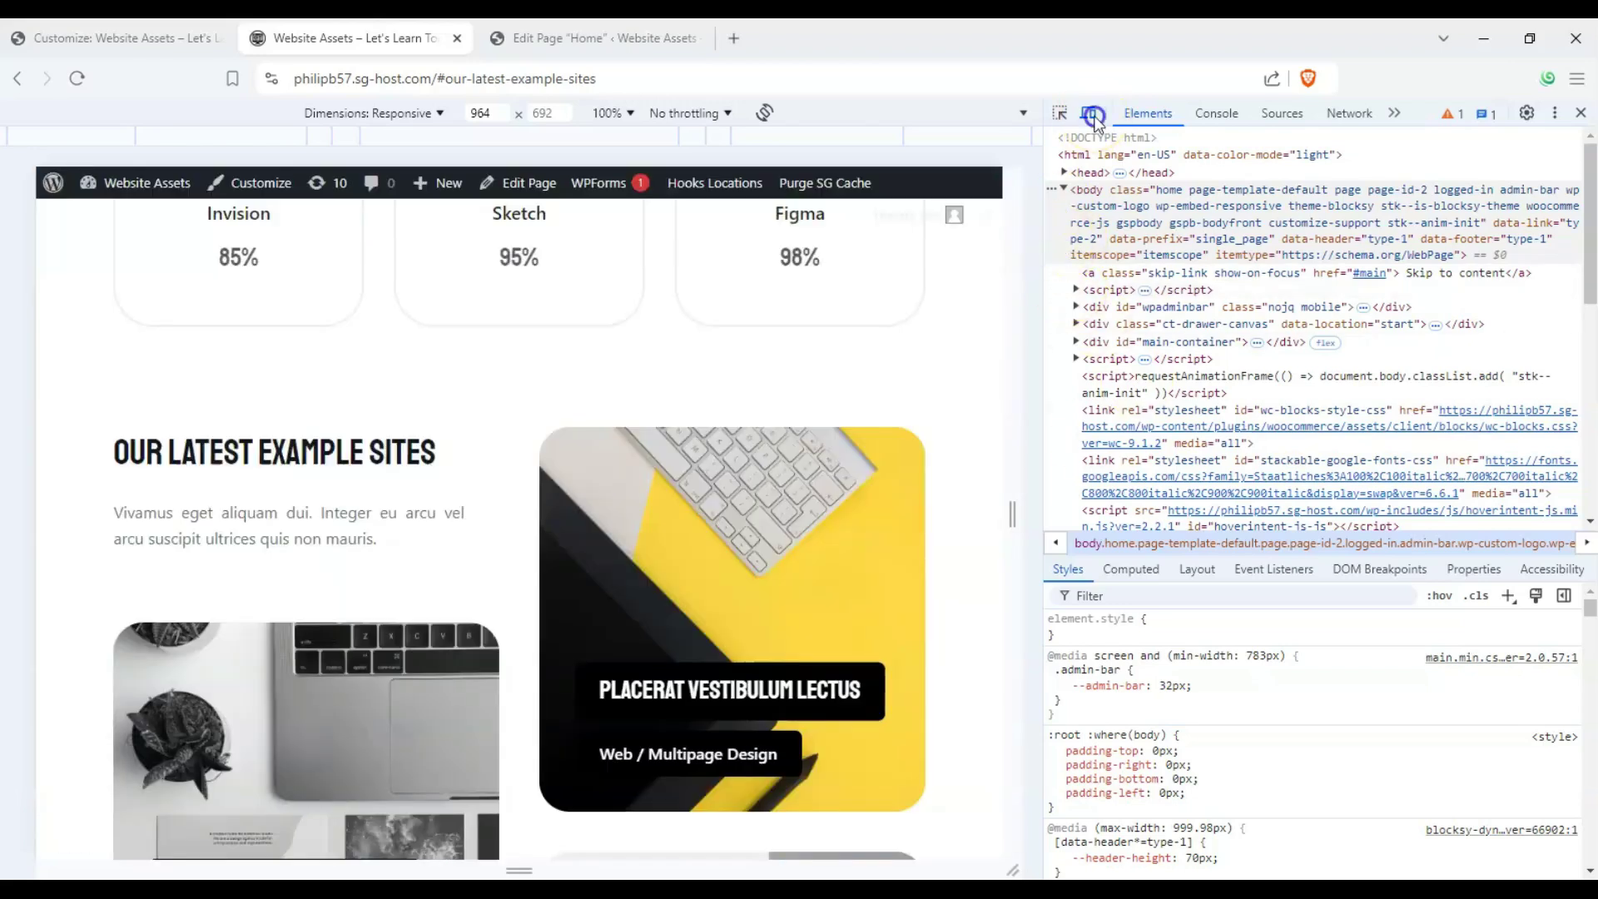
# Step: Turn off the device toolbar and close DevTools to view the site full width
pyautogui.click(1093, 117)
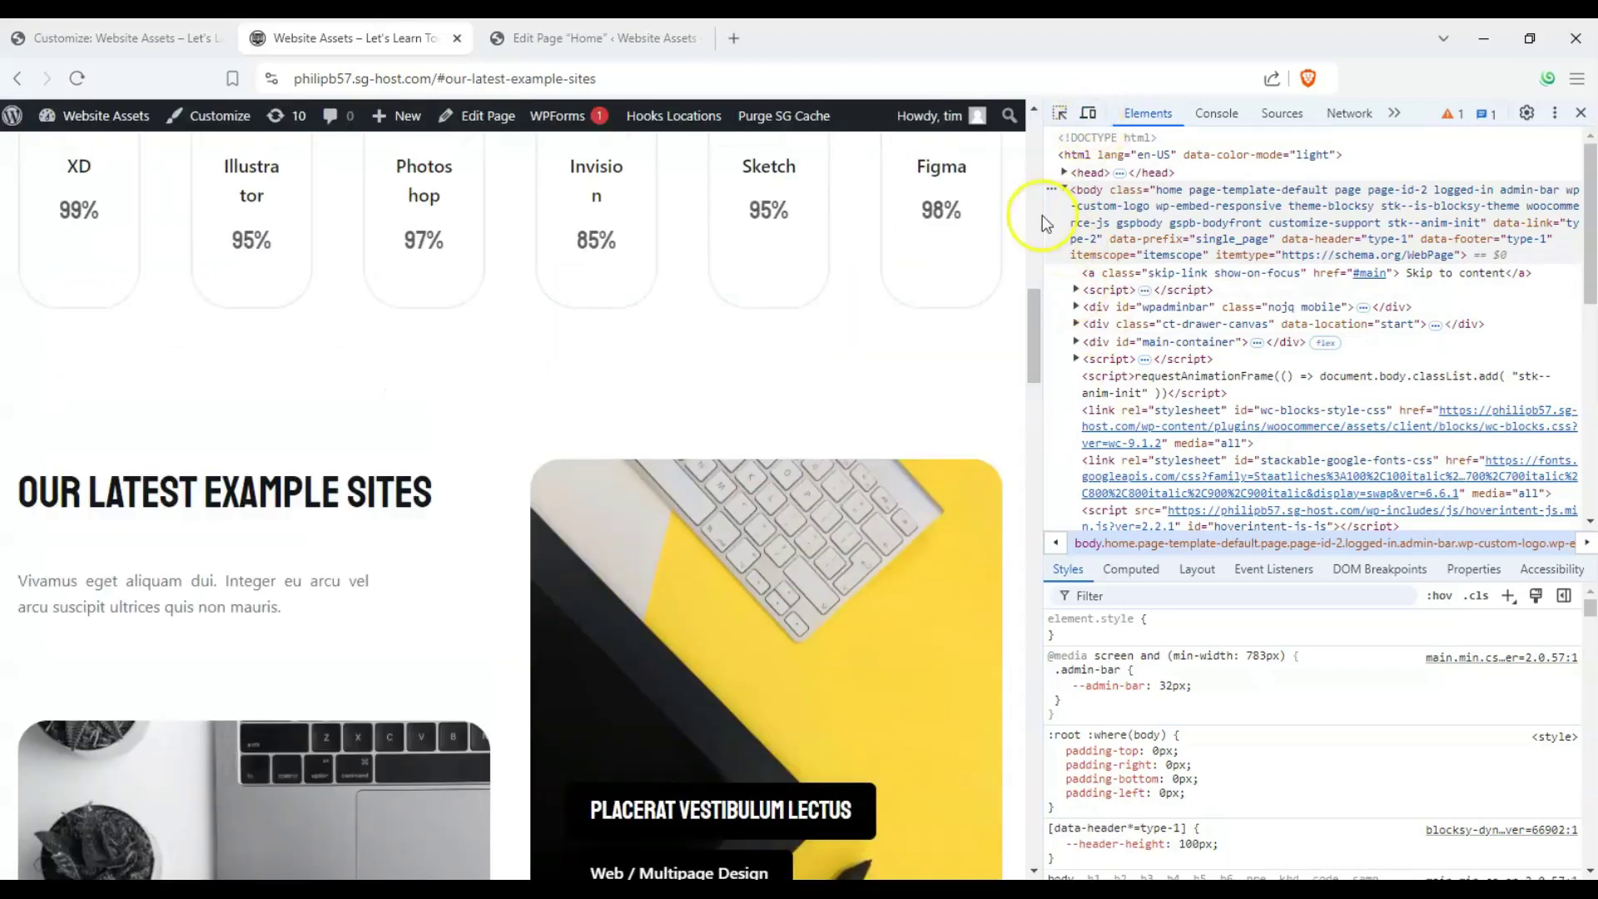
pyautogui.moveTo(1037, 328); pyautogui.dragTo(1037, 321)
pyautogui.click(1581, 113)
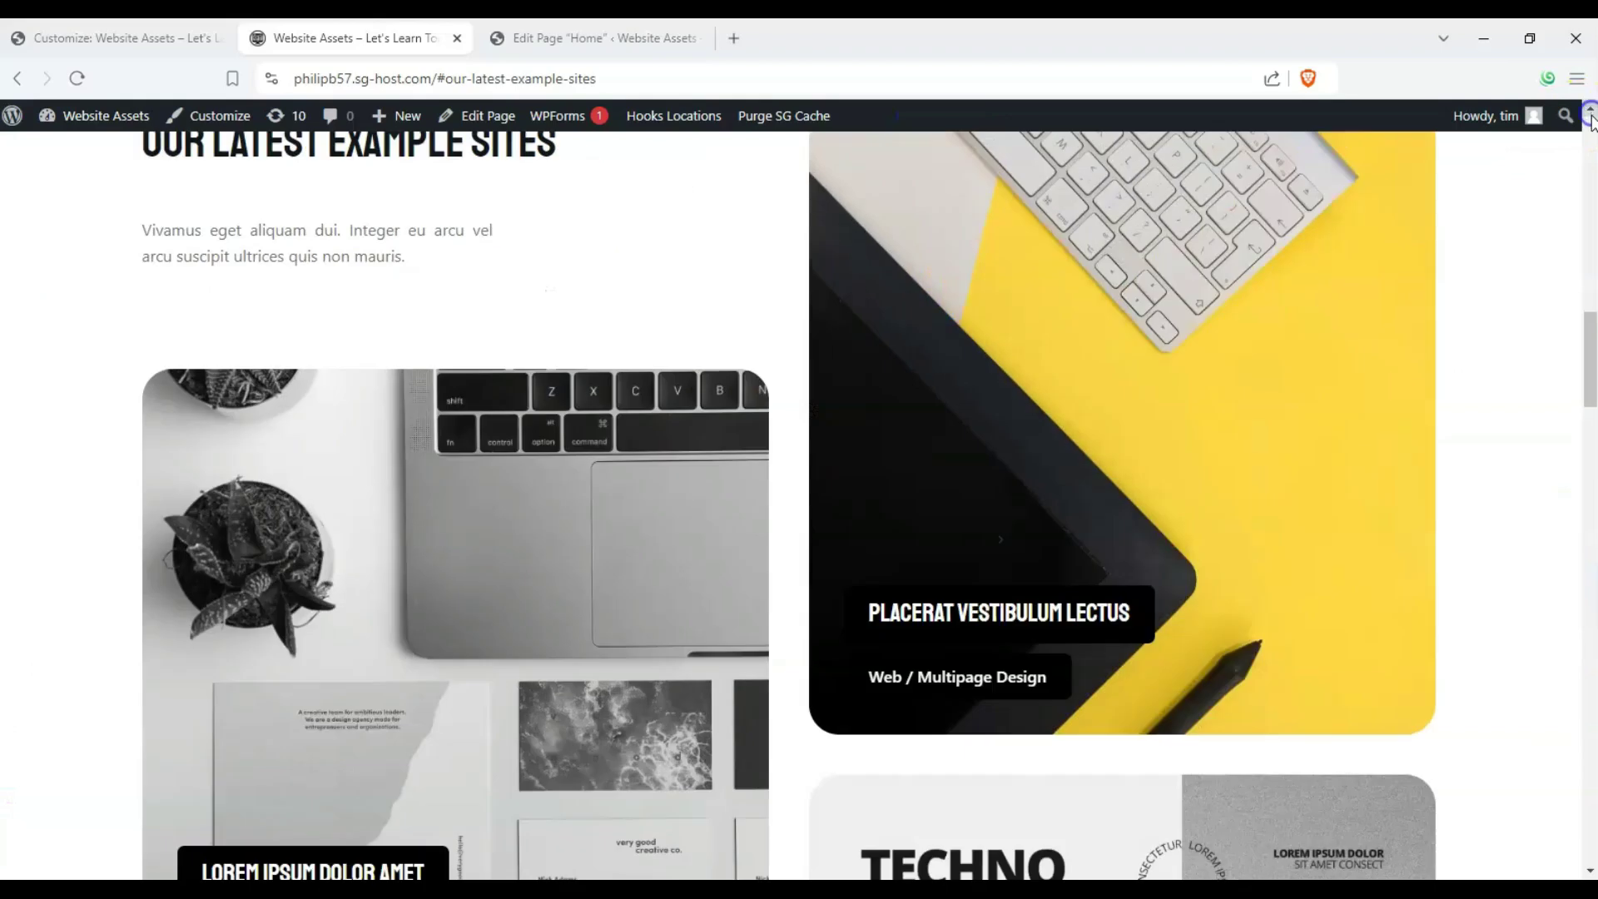
pyautogui.scroll(15, 303, 243)
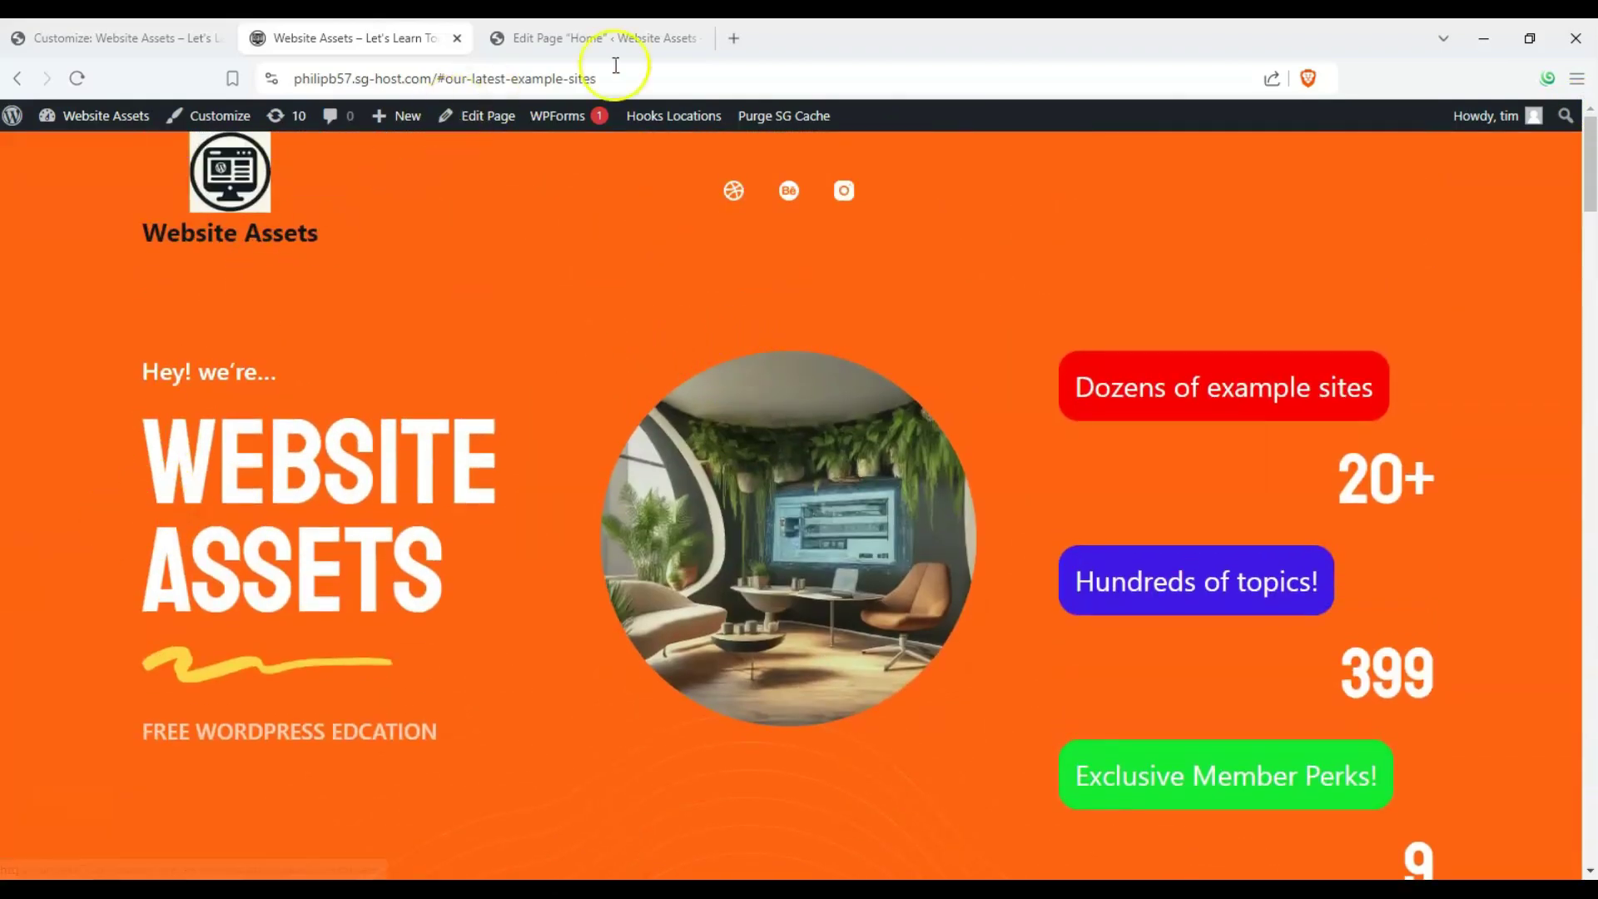
# Step: Go back to the Home page editor and show the Columns block's device options
pyautogui.click(657, 42)
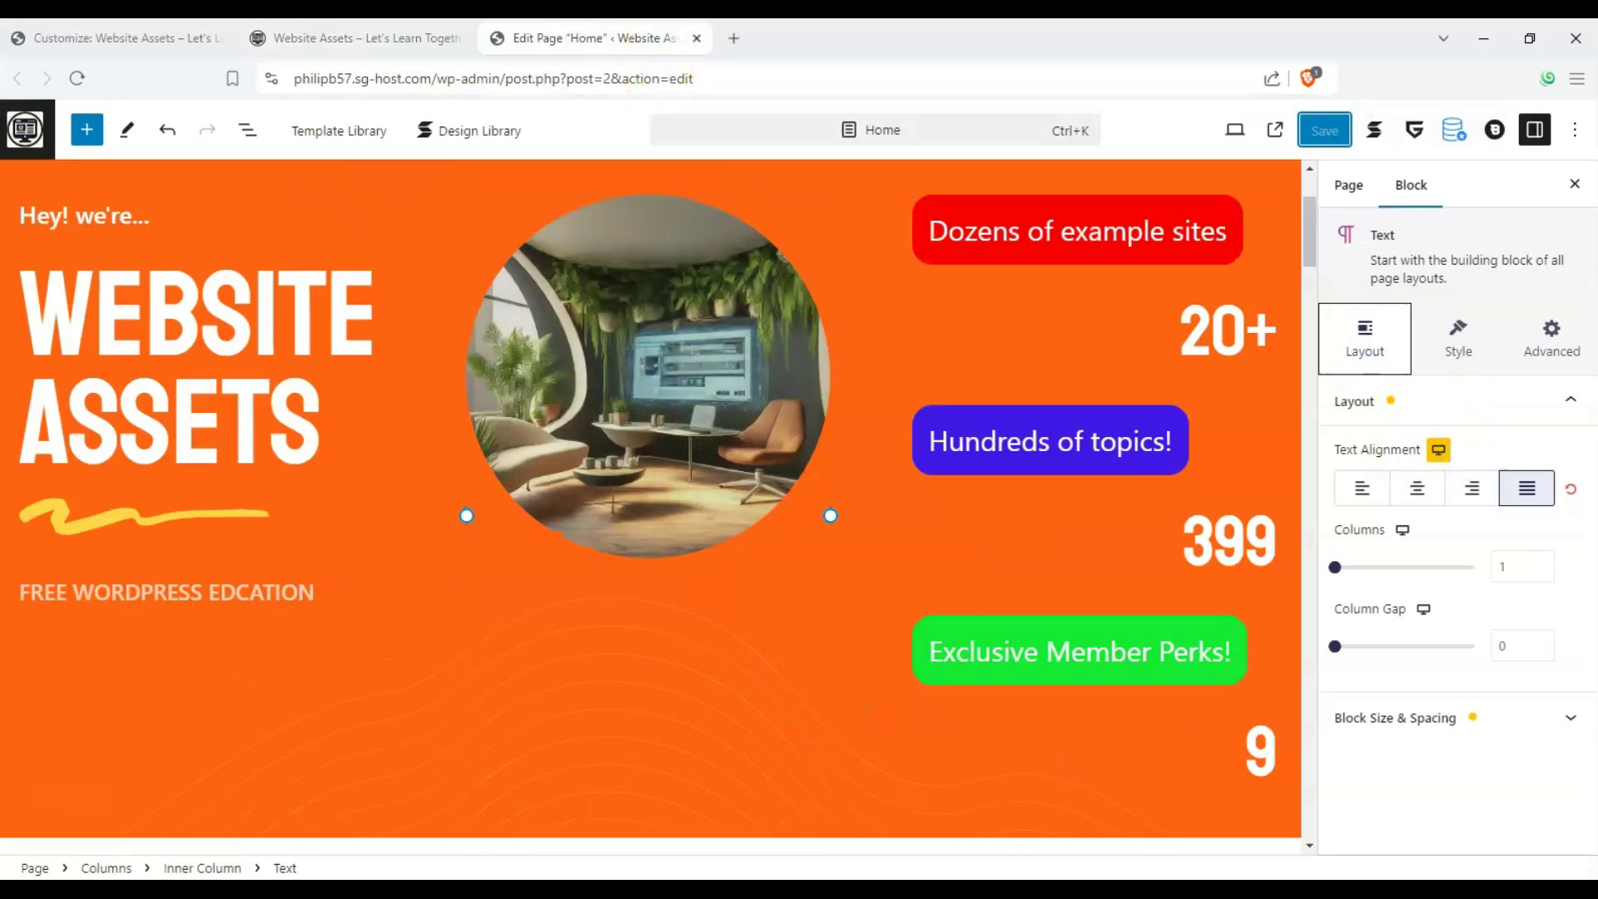
pyautogui.click(55, 42)
pyautogui.click(658, 38)
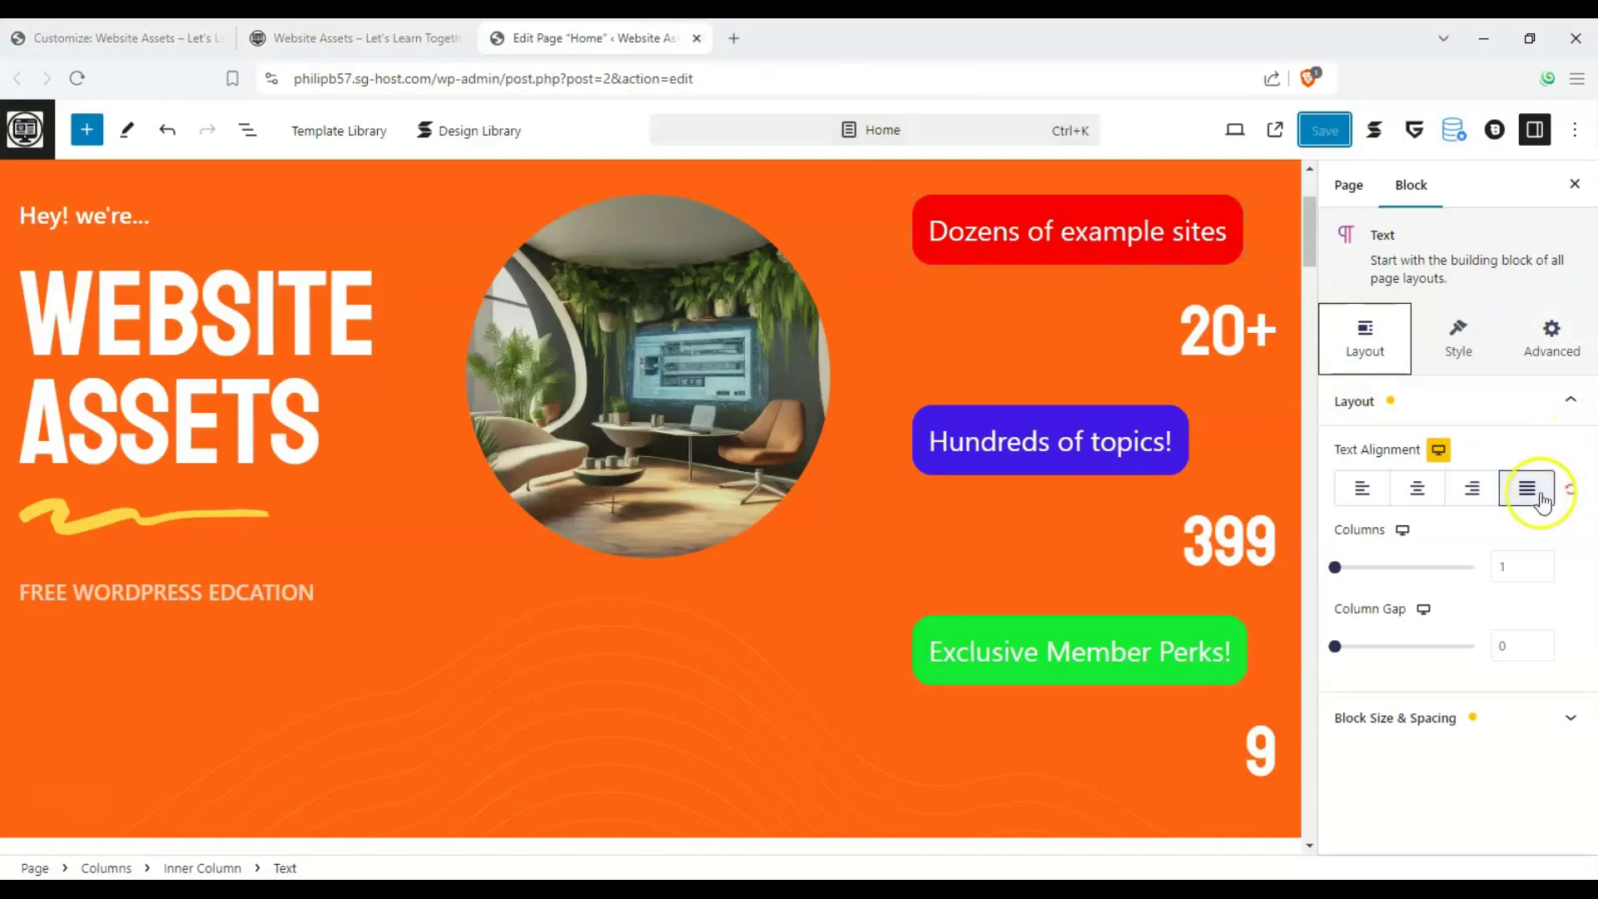
pyautogui.click(1403, 532)
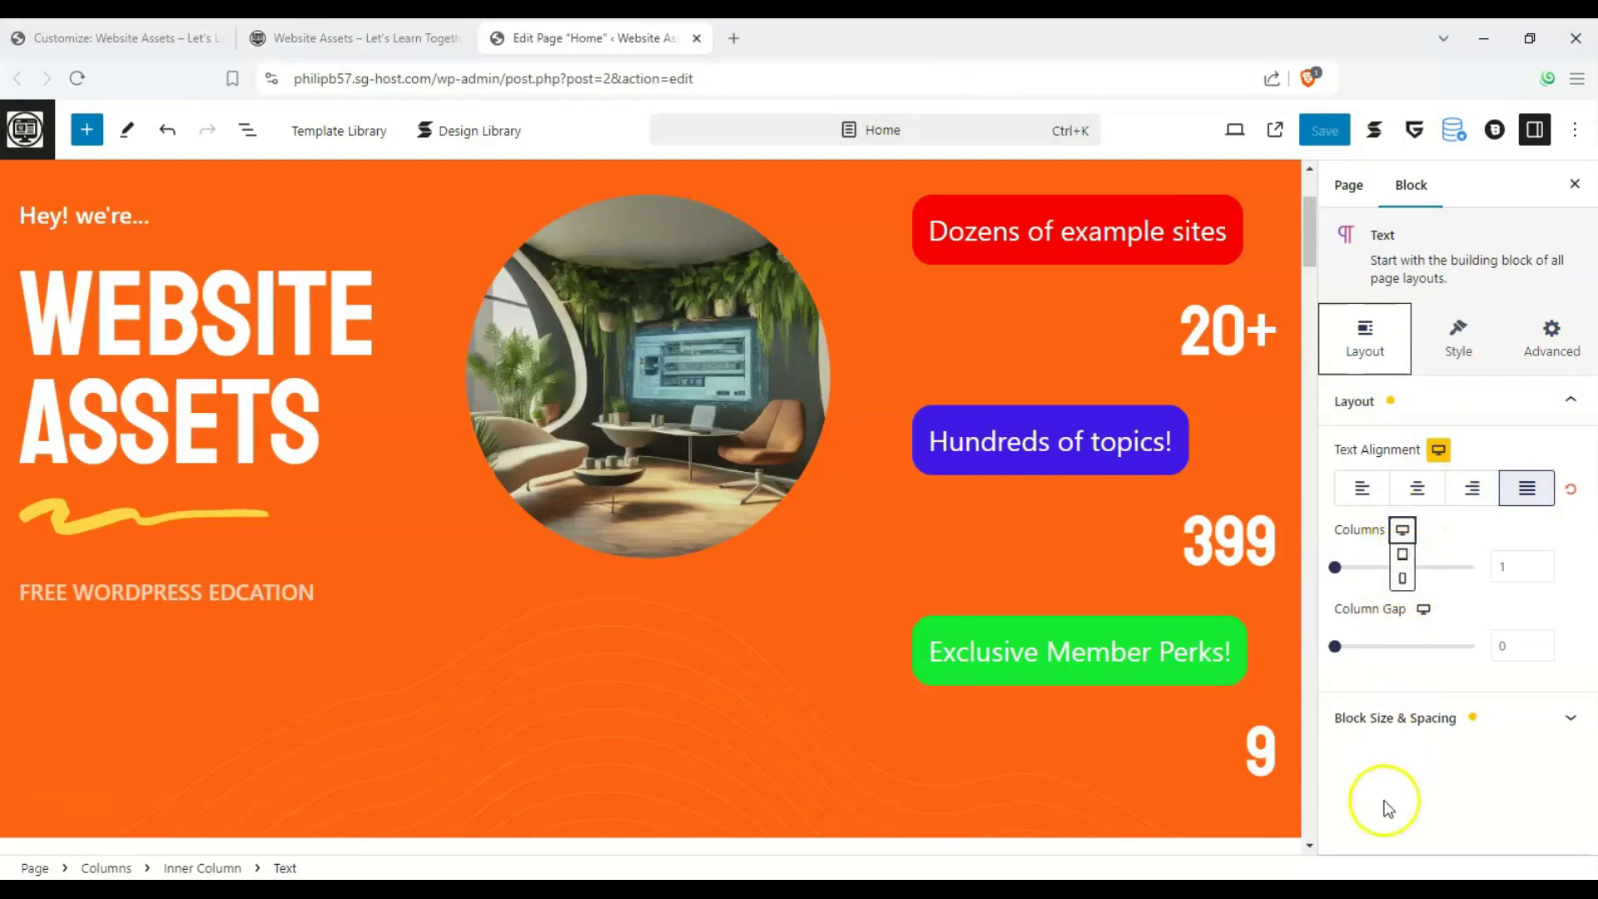
pyautogui.scroll(2, 466, 571)
pyautogui.scroll(-2, 302, 491)
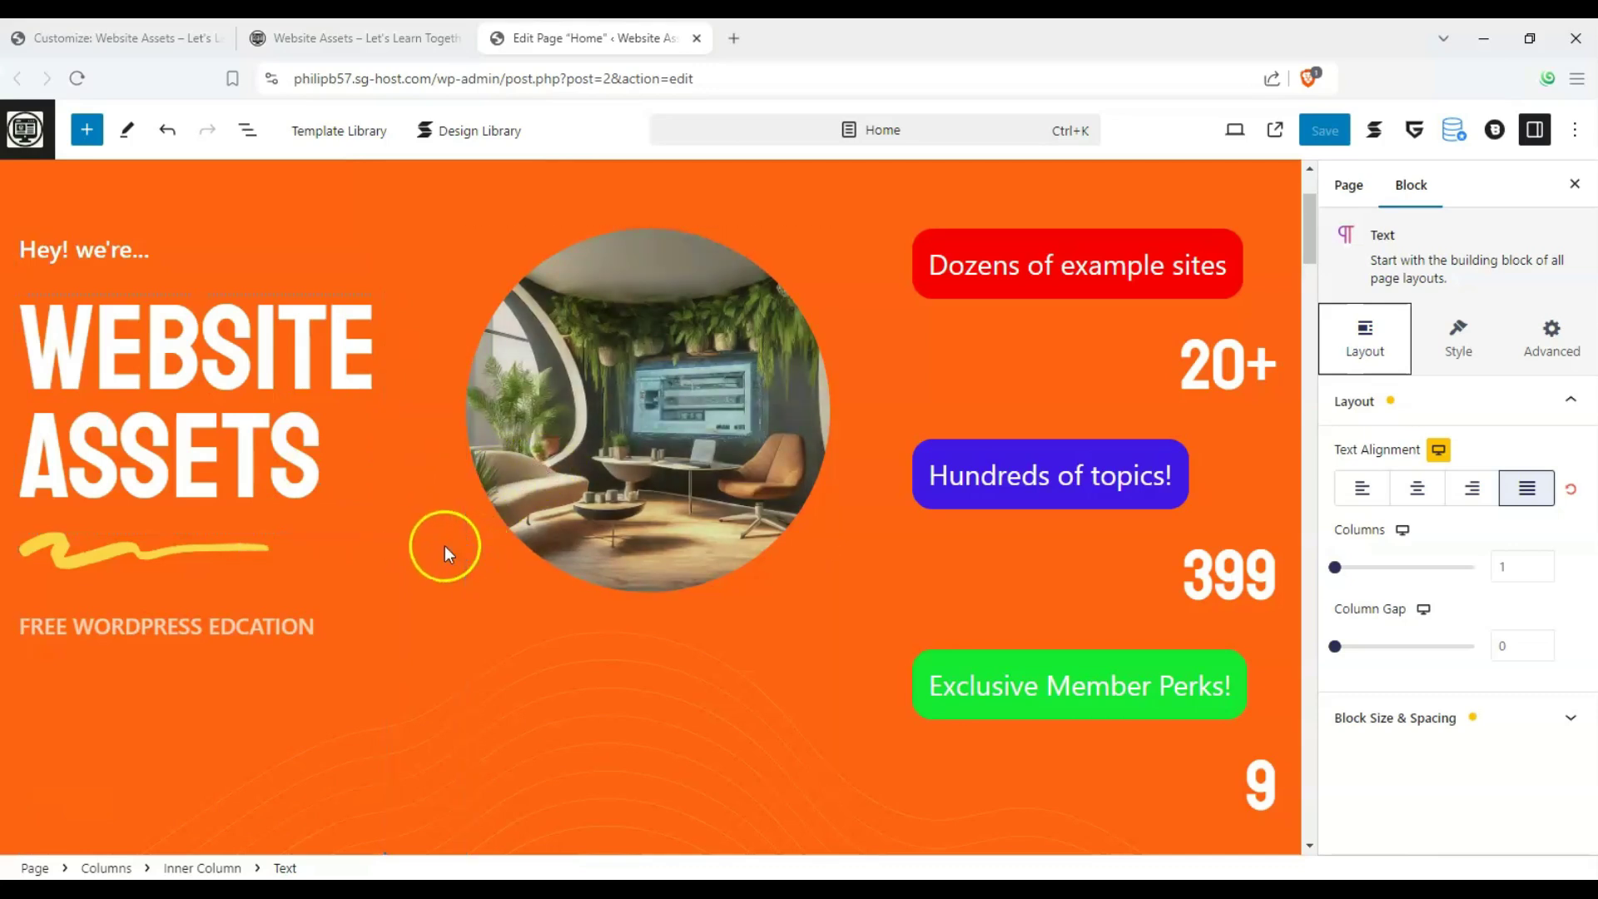
pyautogui.moveTo(443, 546)
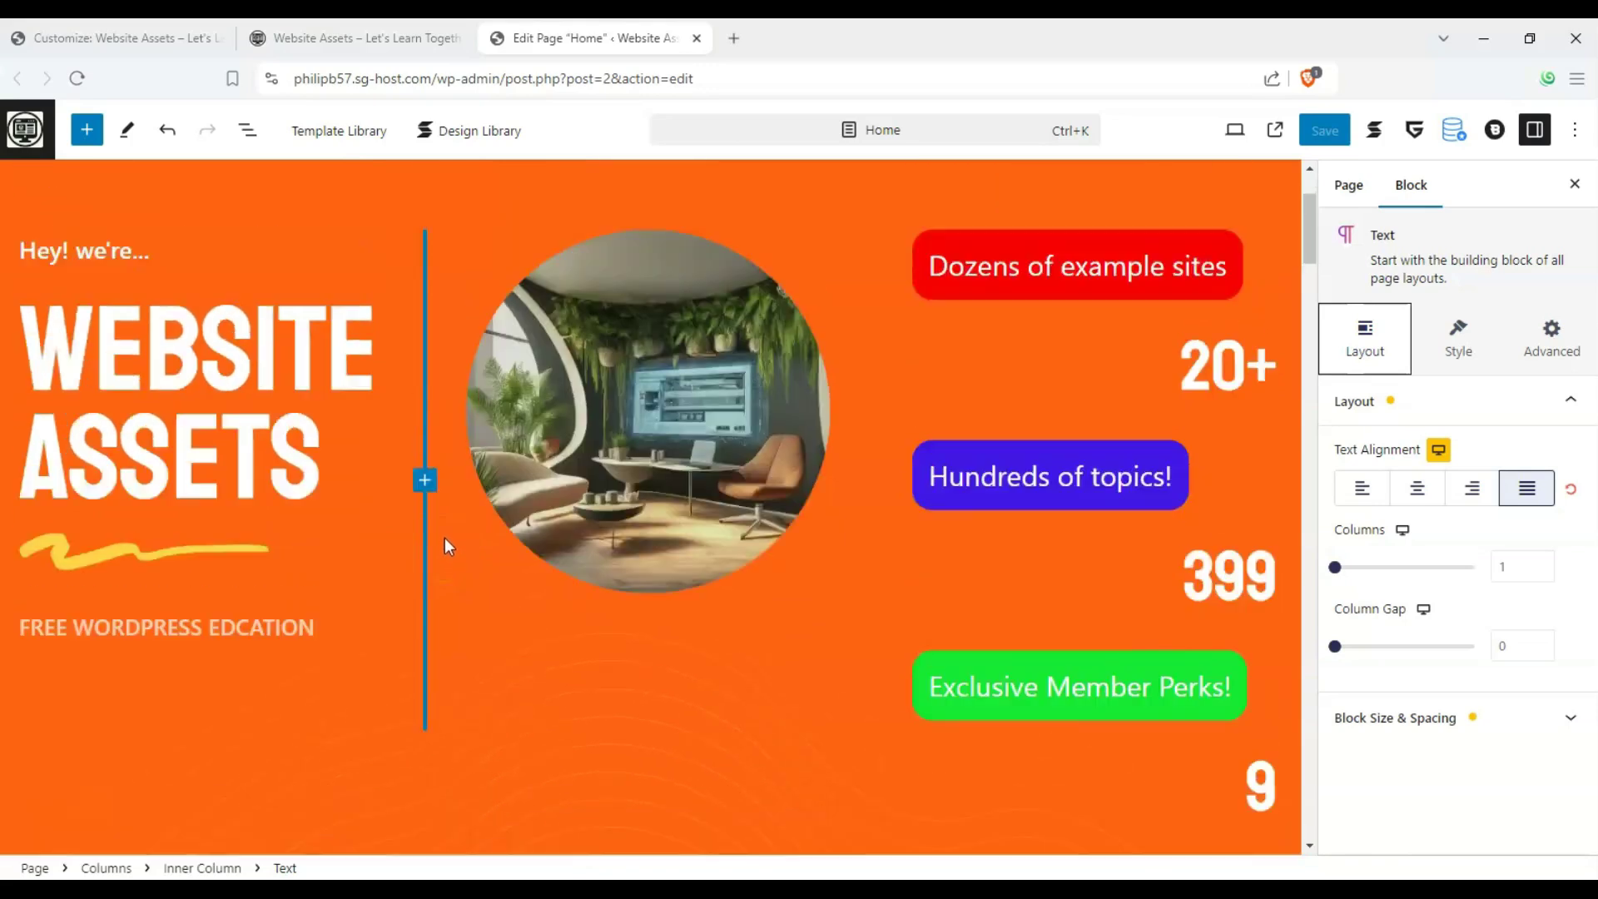
pyautogui.scroll(2, 444, 537)
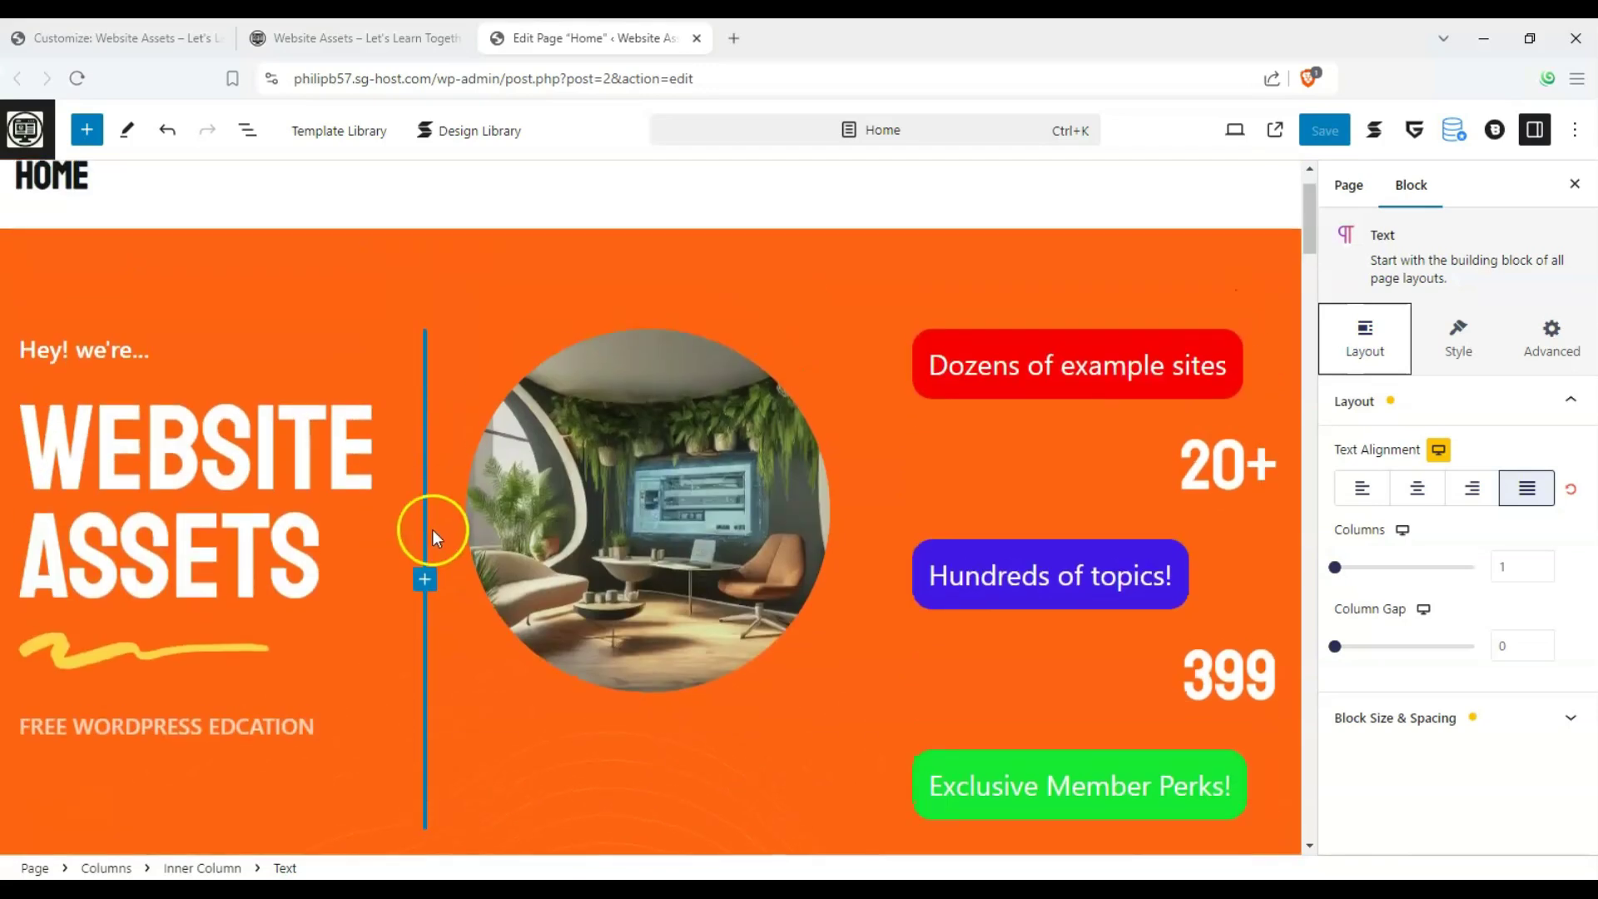